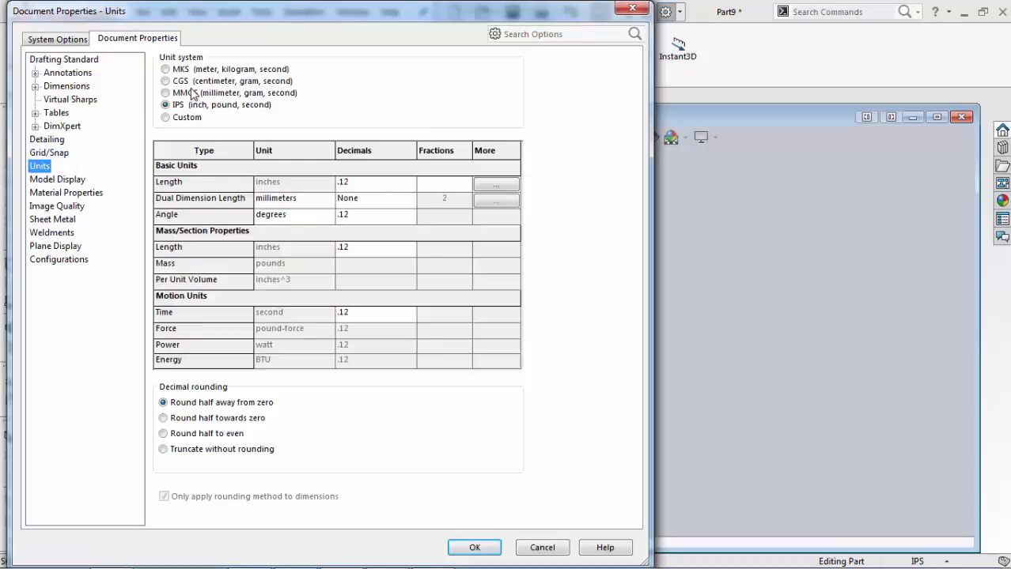
Step: Set the document's basic length unit to three decimal places (.123) and apply the document properties
{"action": "left_click", "coordinate": [403, 186]}
{"action": "left_click", "coordinate": [408, 184]}
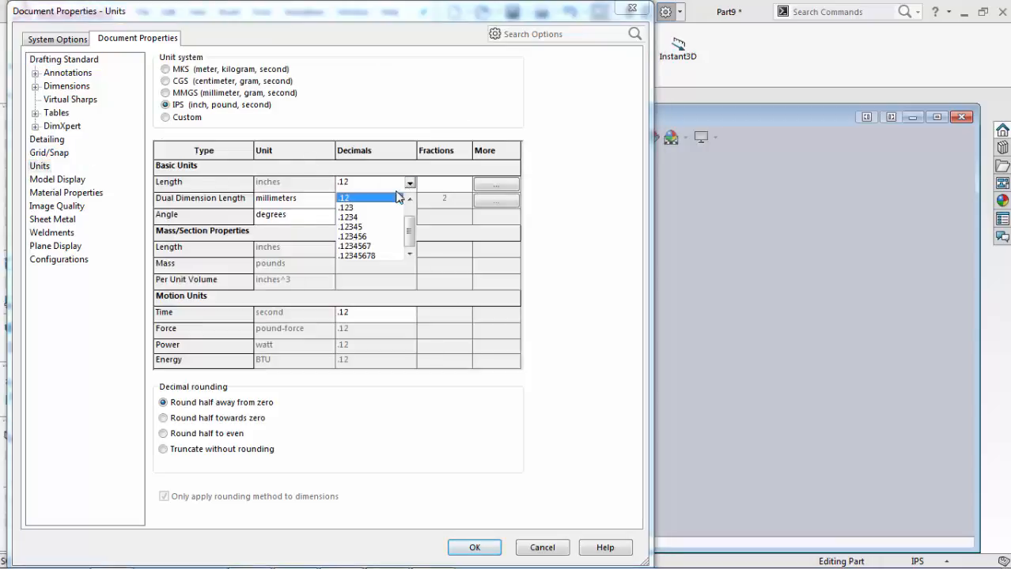
{"action": "left_click", "coordinate": [354, 208]}
{"action": "left_click", "coordinate": [475, 548]}
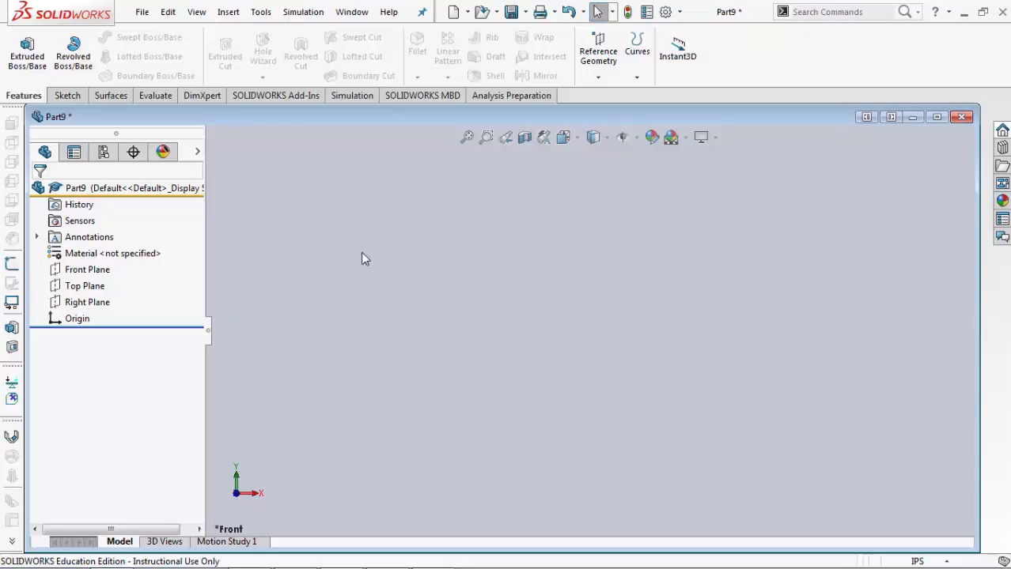
Step: Start a new sketch on the Front Plane
{"action": "left_click", "coordinate": [63, 97]}
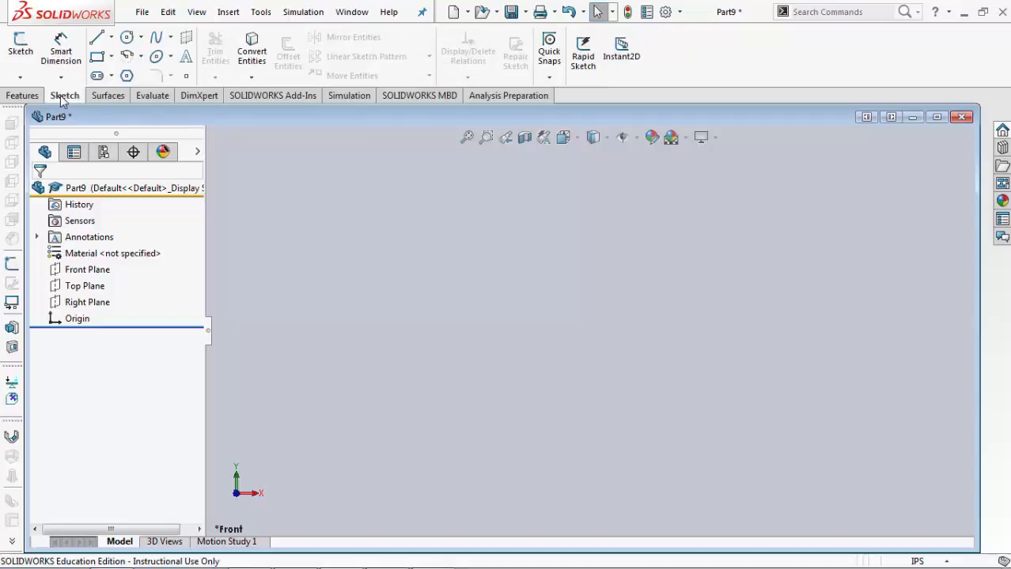
{"action": "left_click", "coordinate": [19, 46]}
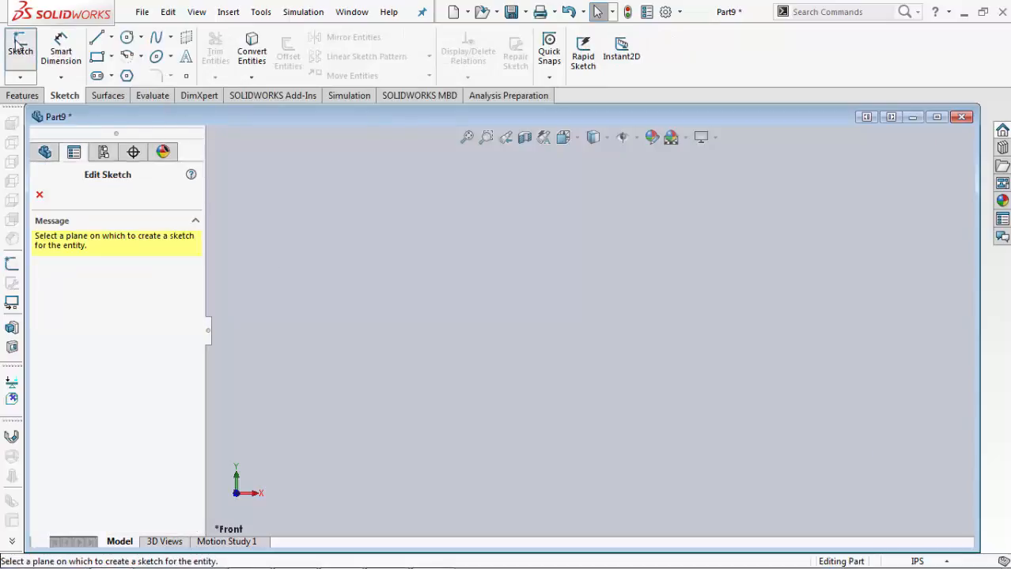
{"action": "left_click", "coordinate": [341, 300]}
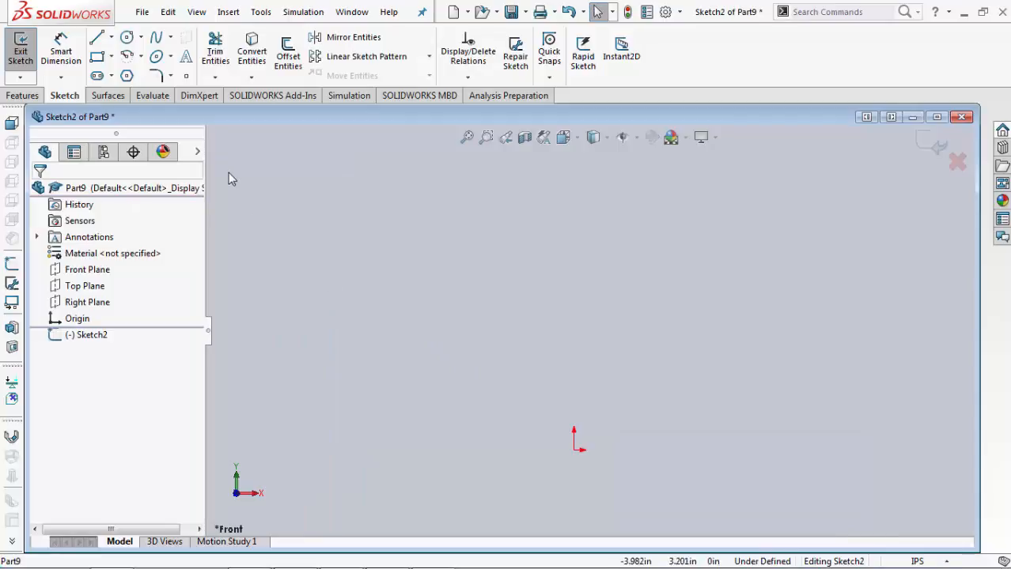
Step: Sketch a closed profile from the origin: base about 2.72 in, vertical sides about 1.89 in, two pointed peaks joined by a horizontal recess line
{"action": "left_click", "coordinate": [97, 39]}
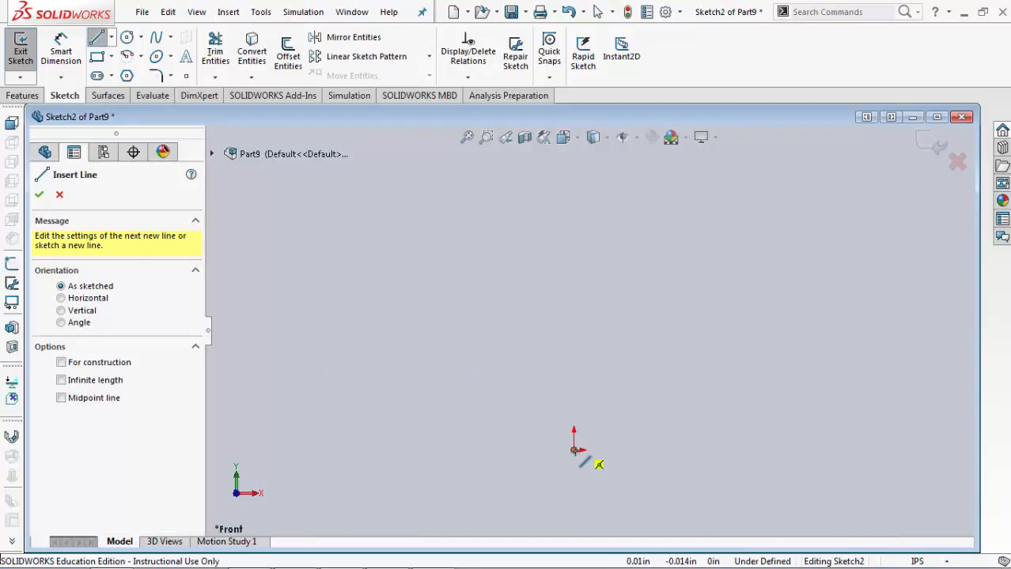
{"action": "left_click", "coordinate": [575, 450]}
{"action": "left_click", "coordinate": [574, 290]}
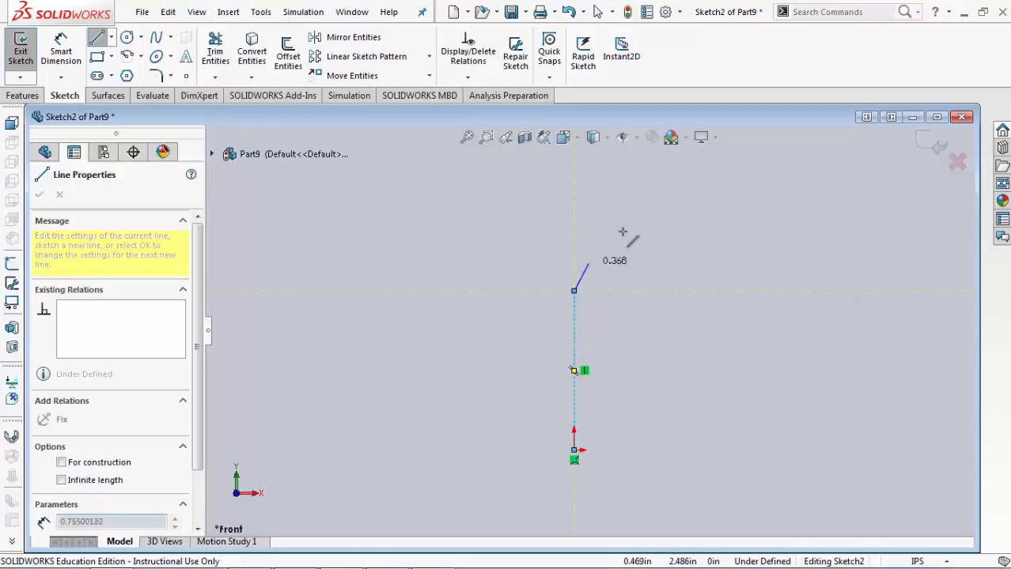
{"action": "left_click", "coordinate": [597, 249]}
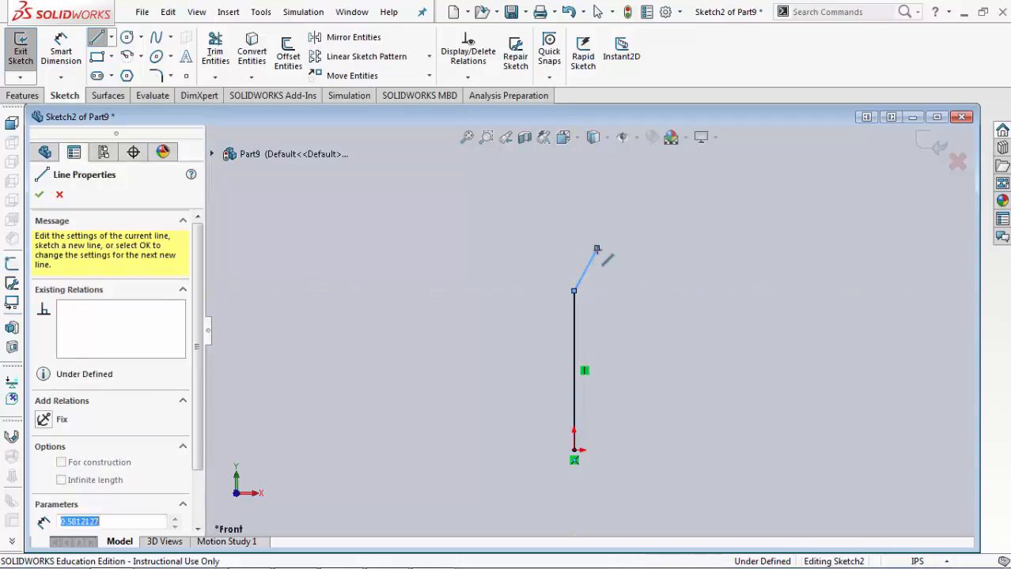
{"action": "left_click", "coordinate": [630, 302]}
{"action": "left_click", "coordinate": [745, 302]}
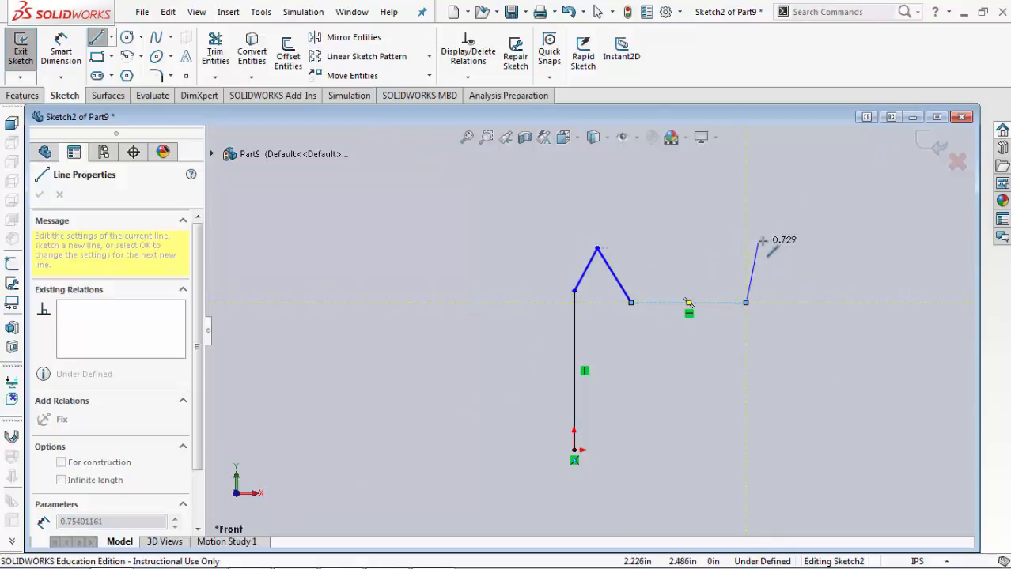
{"action": "left_click", "coordinate": [775, 249]}
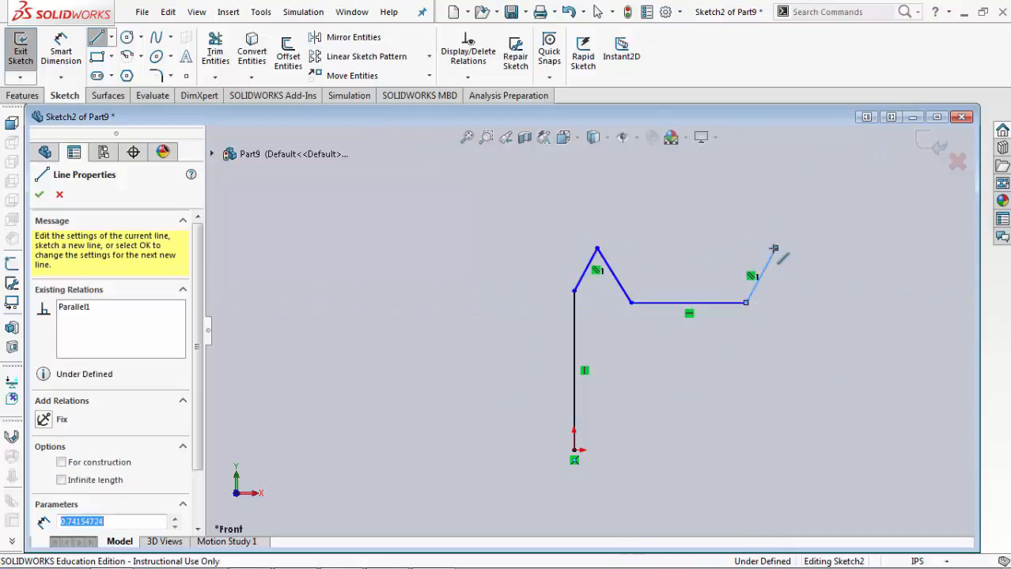
{"action": "left_click", "coordinate": [801, 291]}
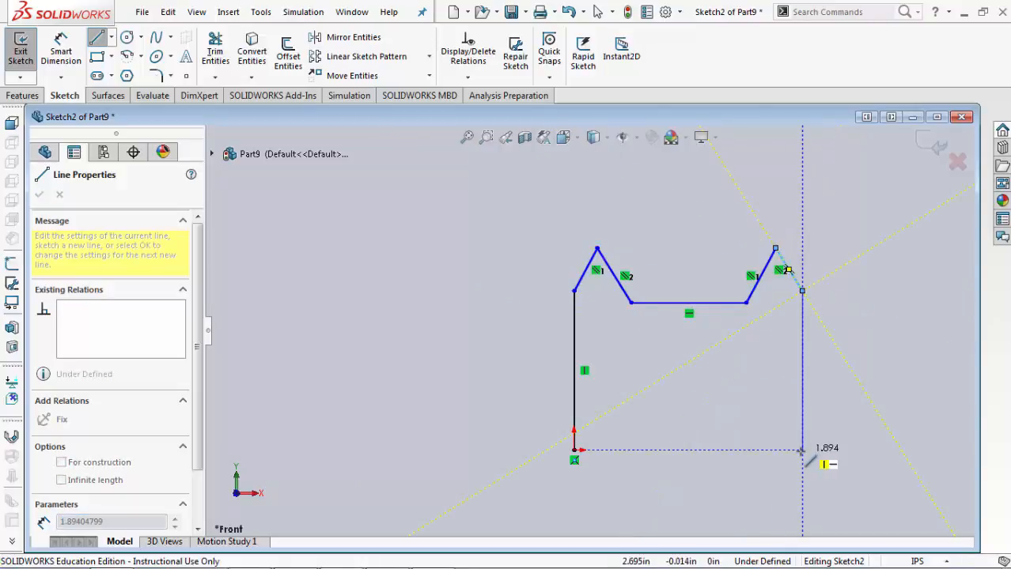
{"action": "left_click", "coordinate": [802, 450]}
{"action": "left_click", "coordinate": [574, 450]}
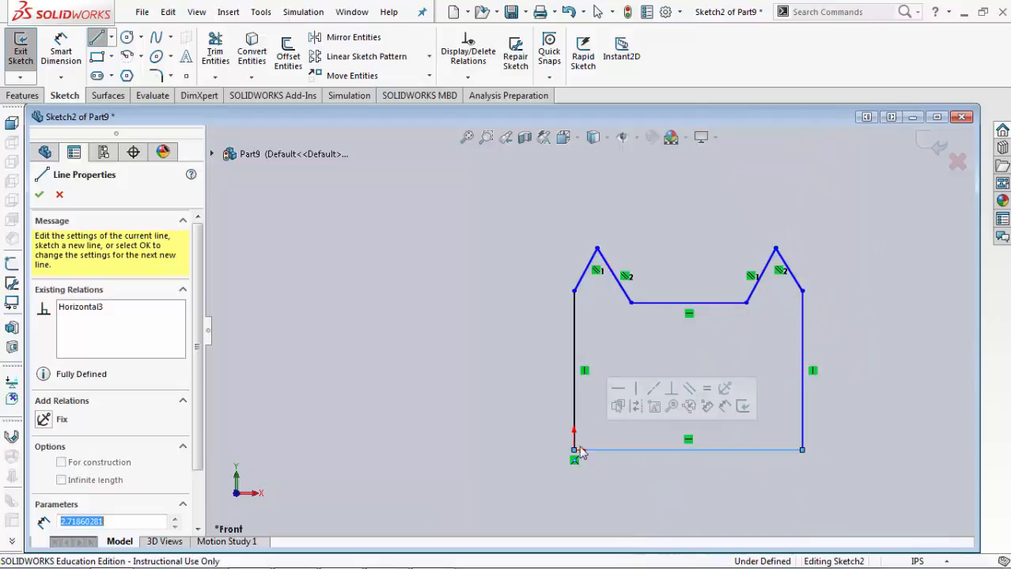
{"action": "right_click", "coordinate": [658, 361]}
{"action": "left_click", "coordinate": [678, 366]}
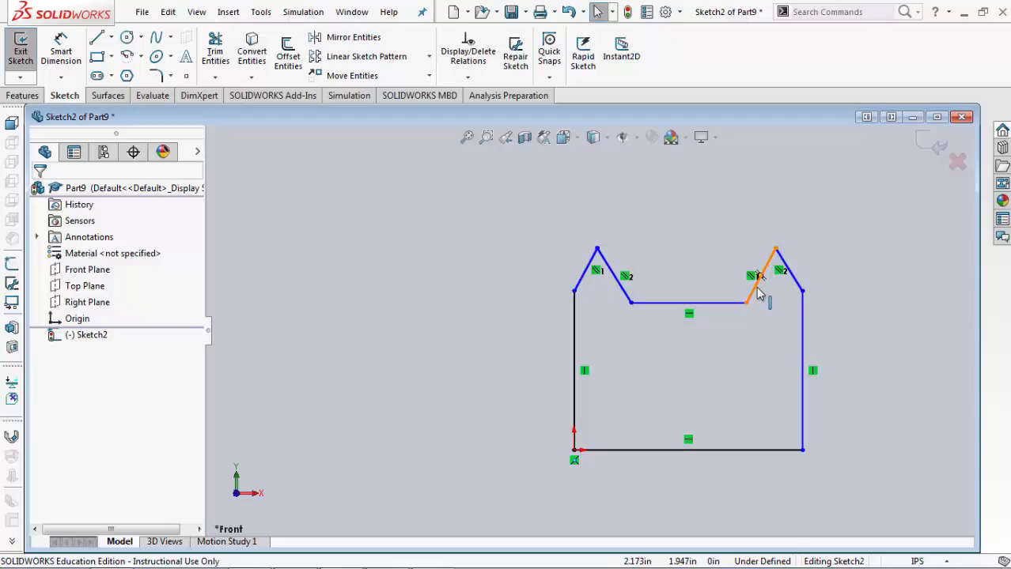
Step: Delete both parallel relations on the slanted peak lines and raise the recess line to the height of the left side's upper end
{"action": "right_click", "coordinate": [596, 273]}
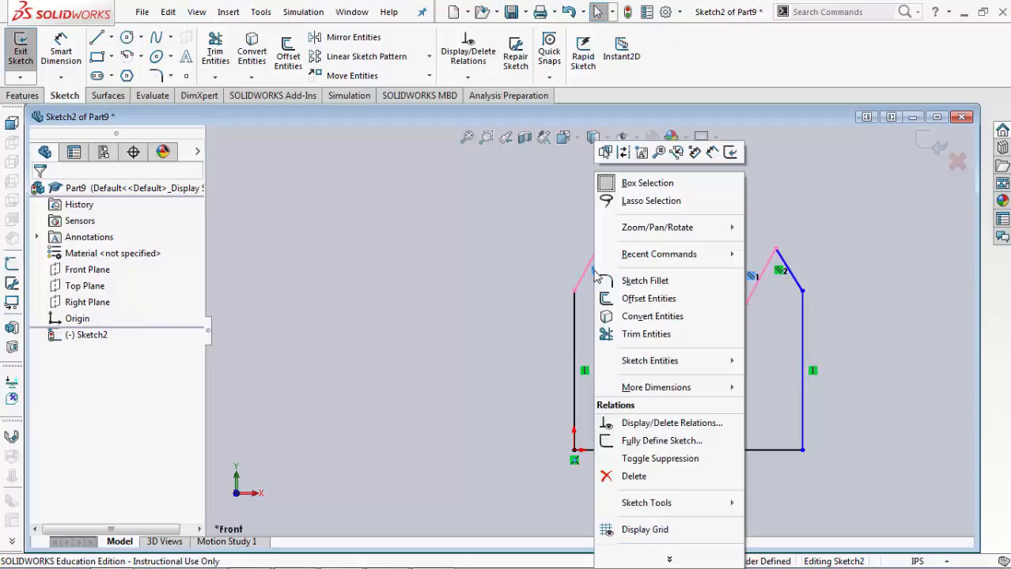
{"action": "left_click", "coordinate": [633, 476]}
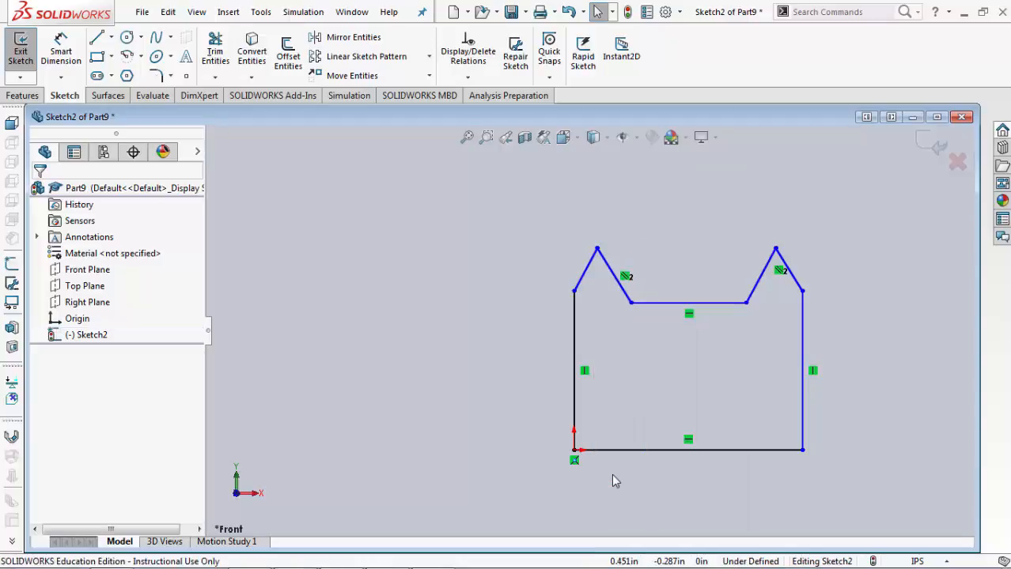
{"action": "right_click", "coordinate": [626, 279]}
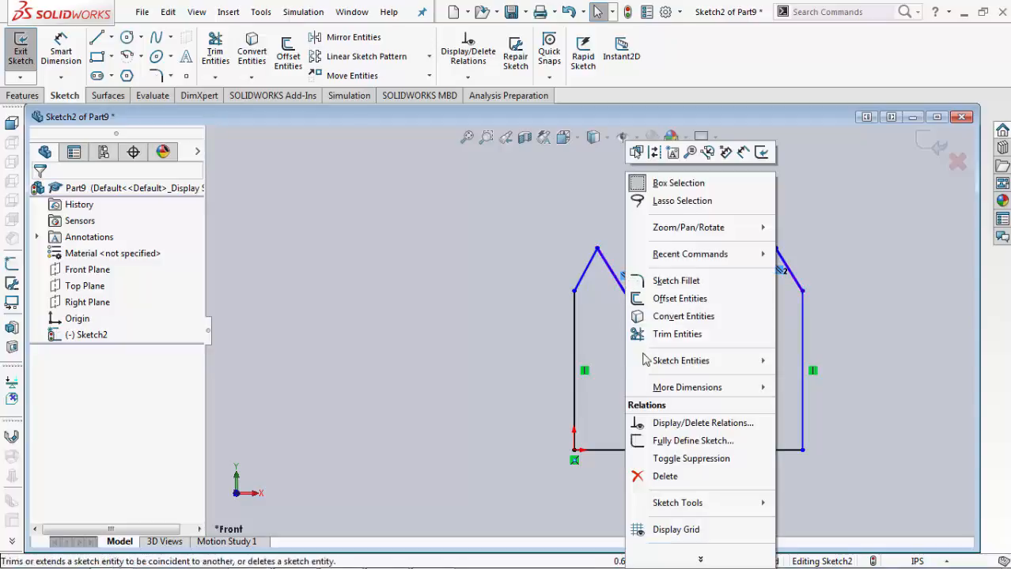
{"action": "left_click", "coordinate": [653, 476]}
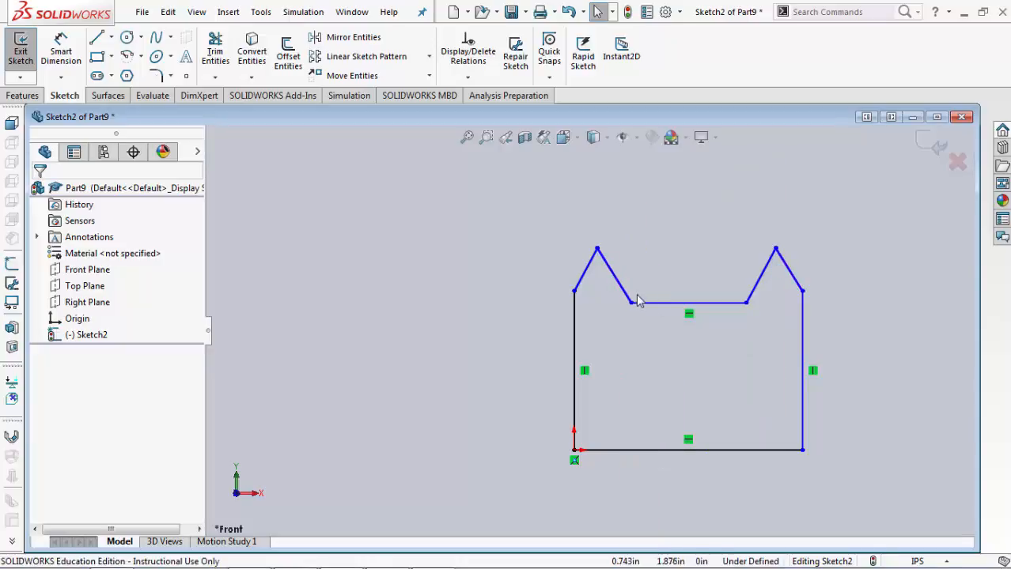
{"action": "mouse_move", "coordinate": [631, 303]}
{"action": "left_mouse_down"}
{"action": "mouse_move", "coordinate": [645, 287]}
{"action": "mouse_move", "coordinate": [614, 307]}
{"action": "mouse_move", "coordinate": [599, 250]}
{"action": "mouse_move", "coordinate": [641, 291]}
{"action": "mouse_move", "coordinate": [623, 309]}
{"action": "mouse_move", "coordinate": [641, 282]}
{"action": "mouse_move", "coordinate": [622, 294]}
{"action": "left_mouse_up"}
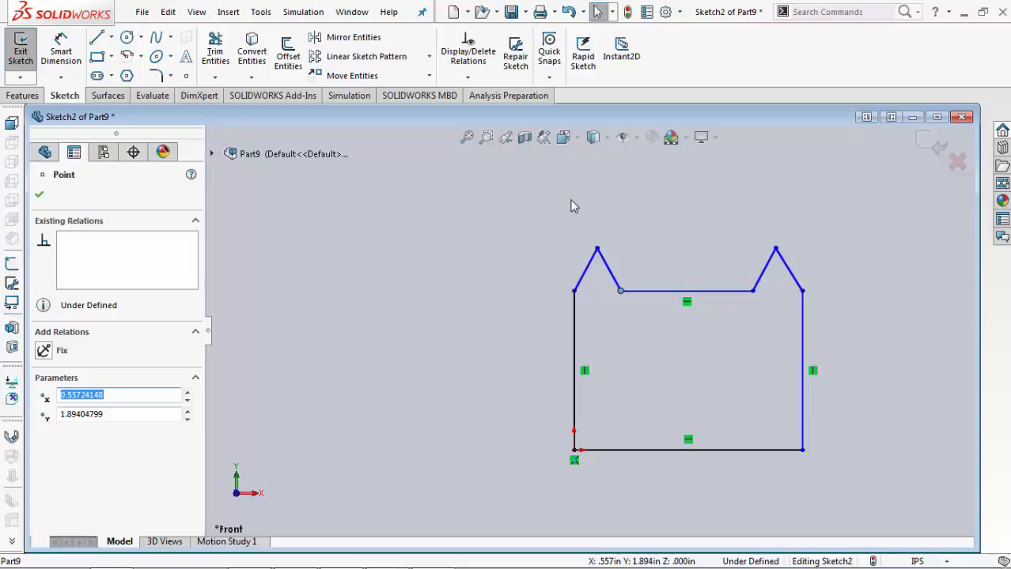
Step: Hide the sketch relation symbols in the graphics area and show them again
{"action": "left_click", "coordinate": [639, 141]}
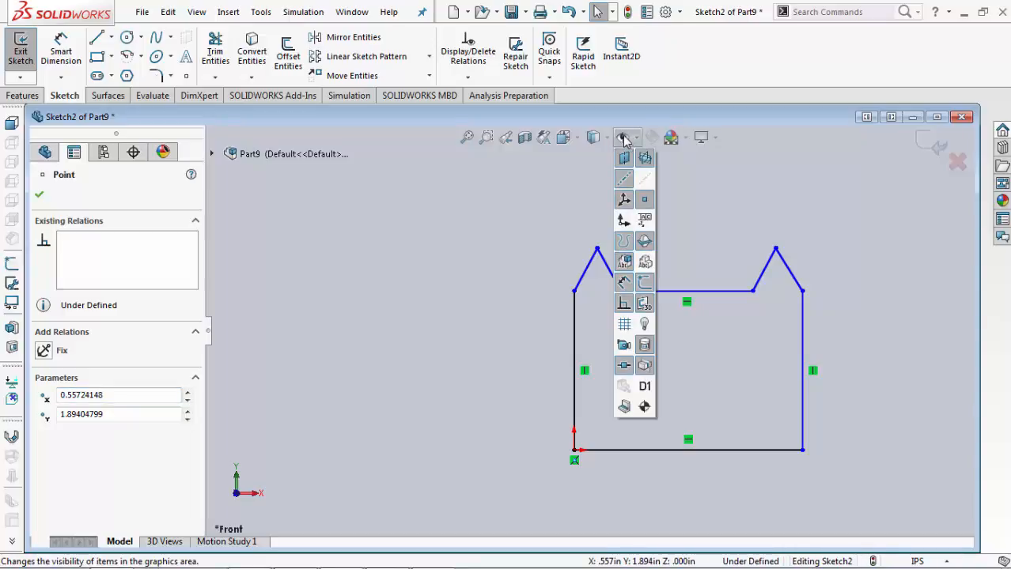
{"action": "left_click", "coordinate": [624, 306]}
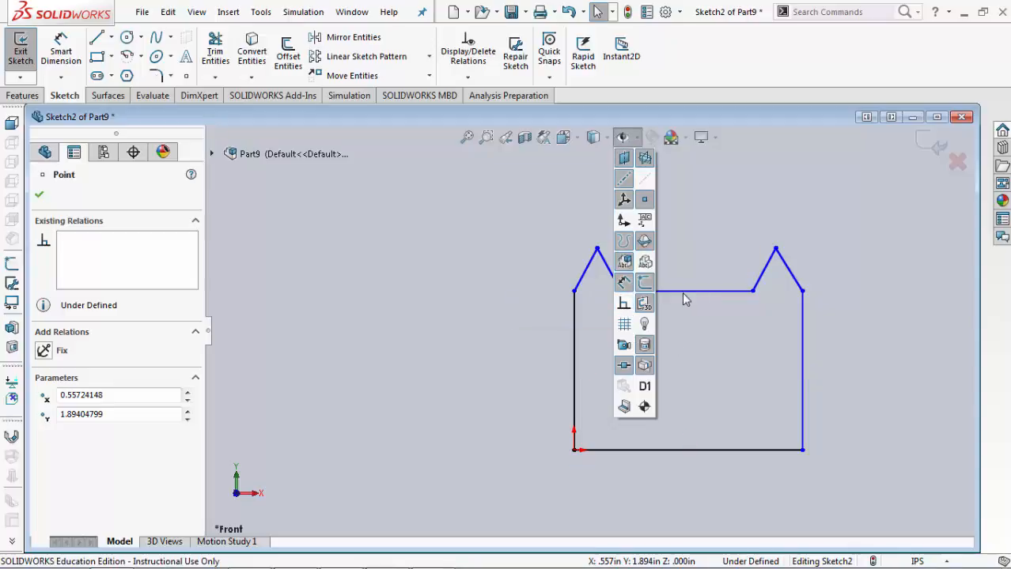
{"action": "left_click", "coordinate": [624, 306]}
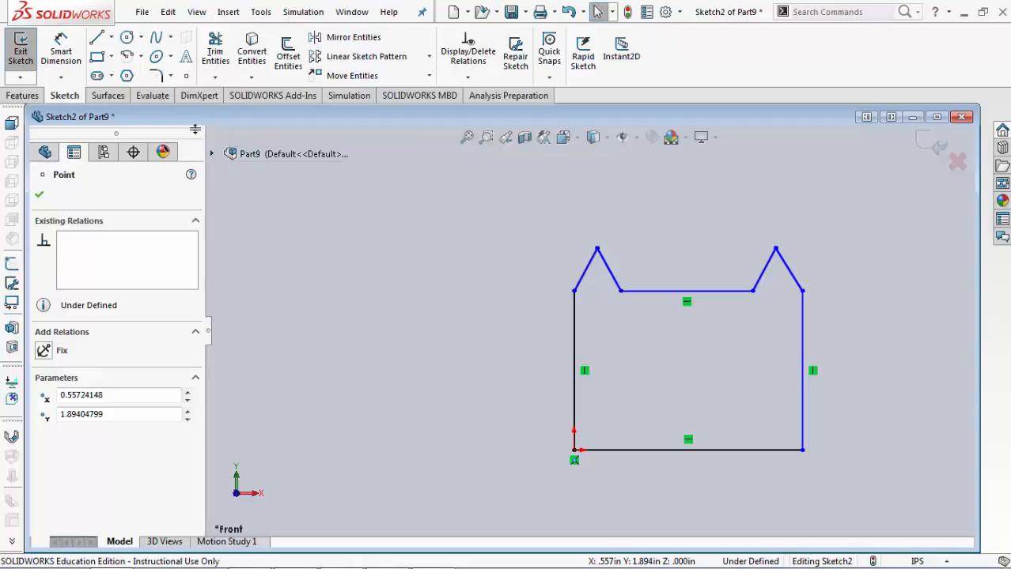
Step: Dimension the profile's left vertical side to 1.46 in
{"action": "left_click", "coordinate": [63, 53]}
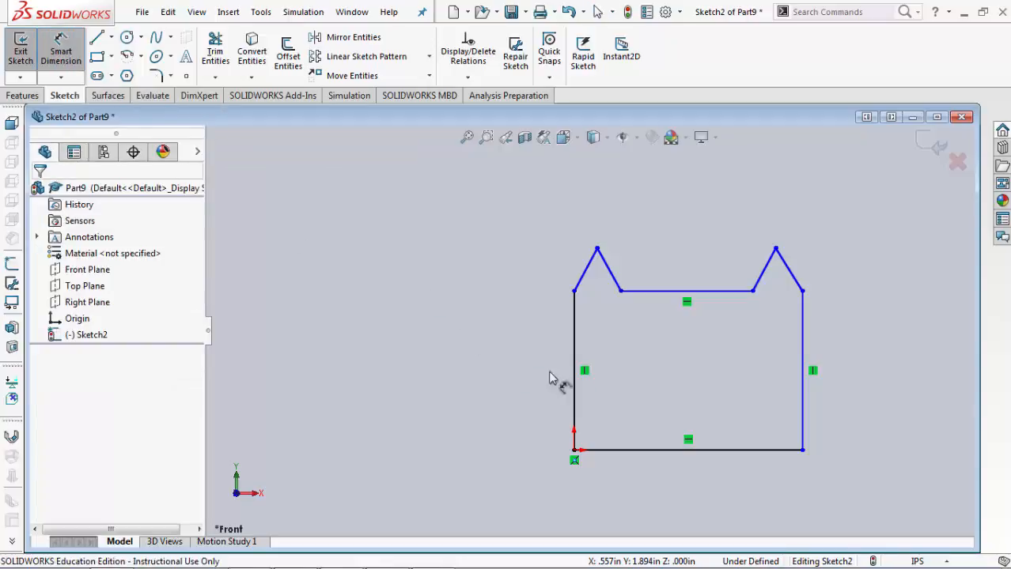
{"action": "left_click", "coordinate": [576, 343]}
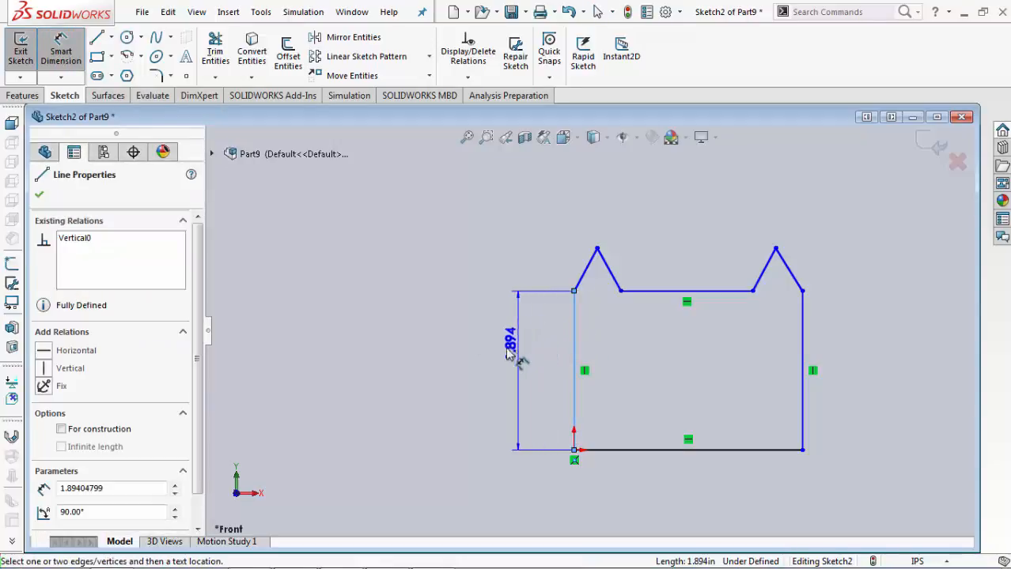
{"action": "left_click", "coordinate": [511, 355]}
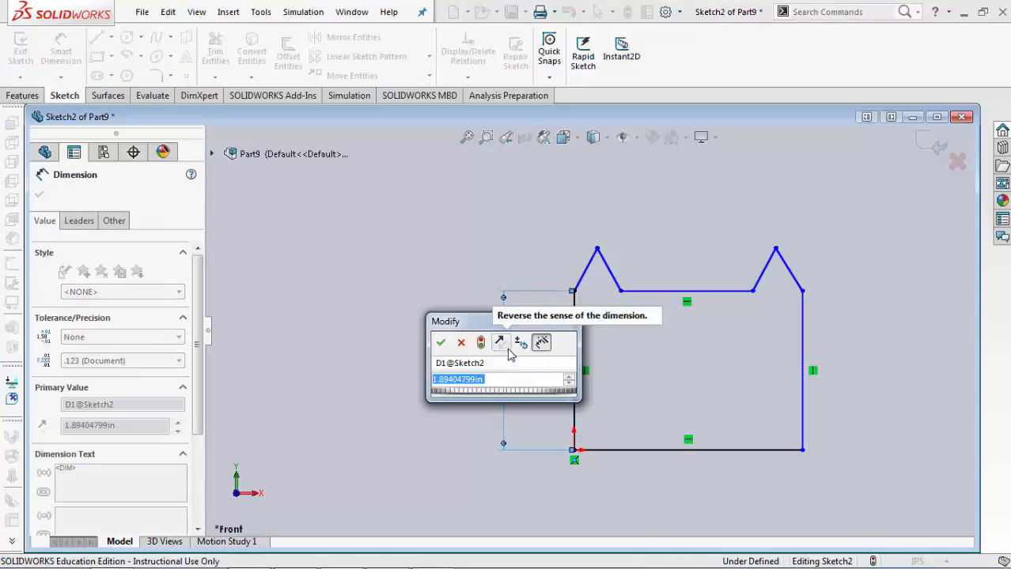
{"action": "type", "text": "1.46"}
{"action": "key", "text": "Return"}
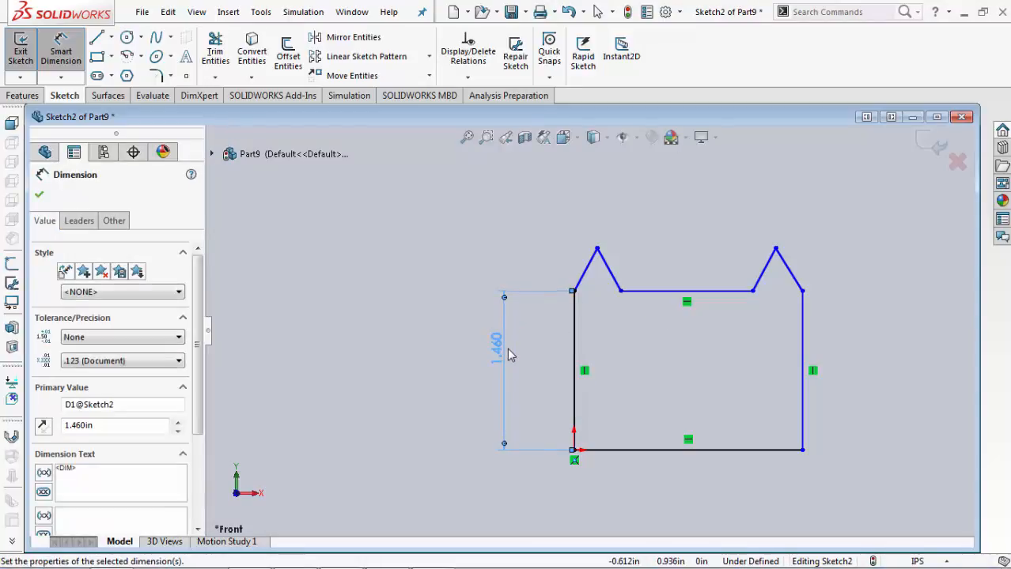
Step: Dimension the left peak's height above the base line to 1.492 in, placing the dimension outside the left side's dimension
{"action": "left_click", "coordinate": [598, 252]}
{"action": "left_click", "coordinate": [617, 452]}
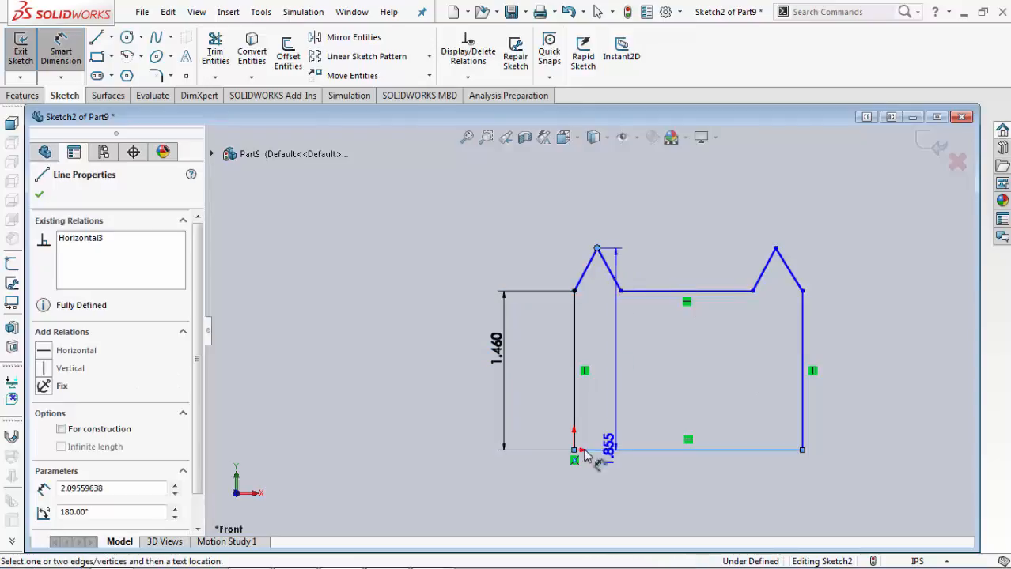
{"action": "left_click", "coordinate": [408, 382]}
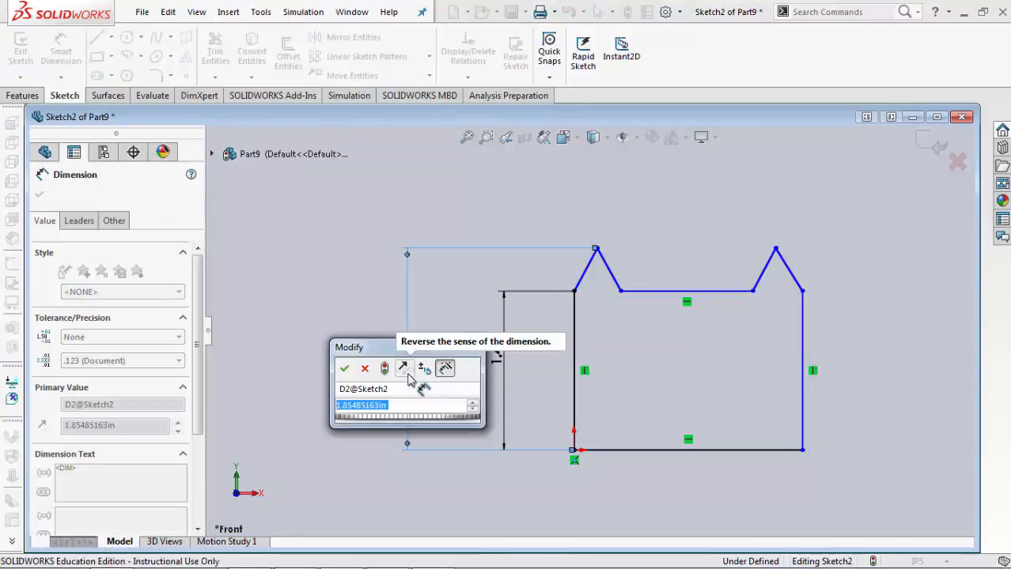
{"action": "type", "text": "1.492"}
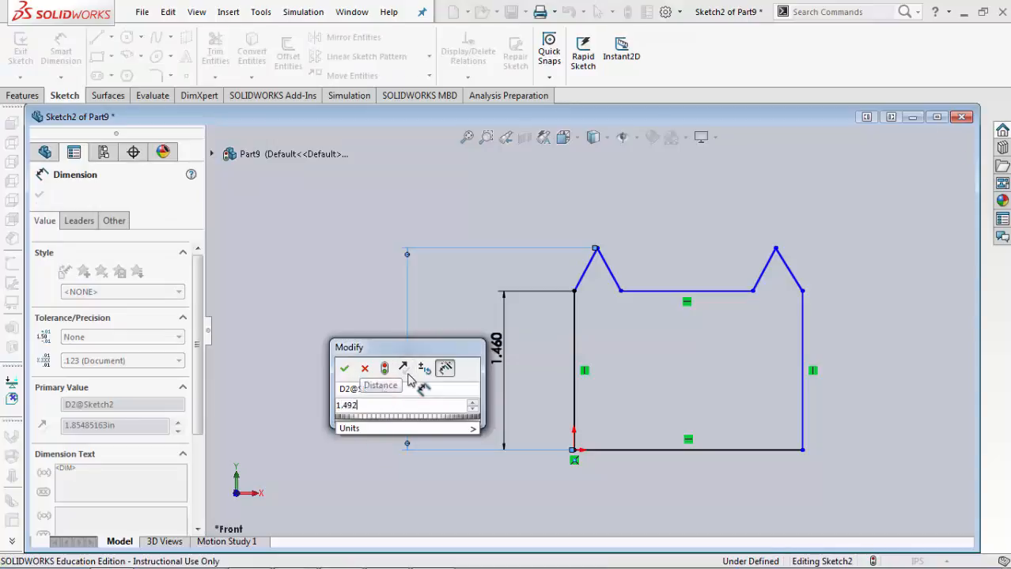
{"action": "left_click", "coordinate": [480, 307]}
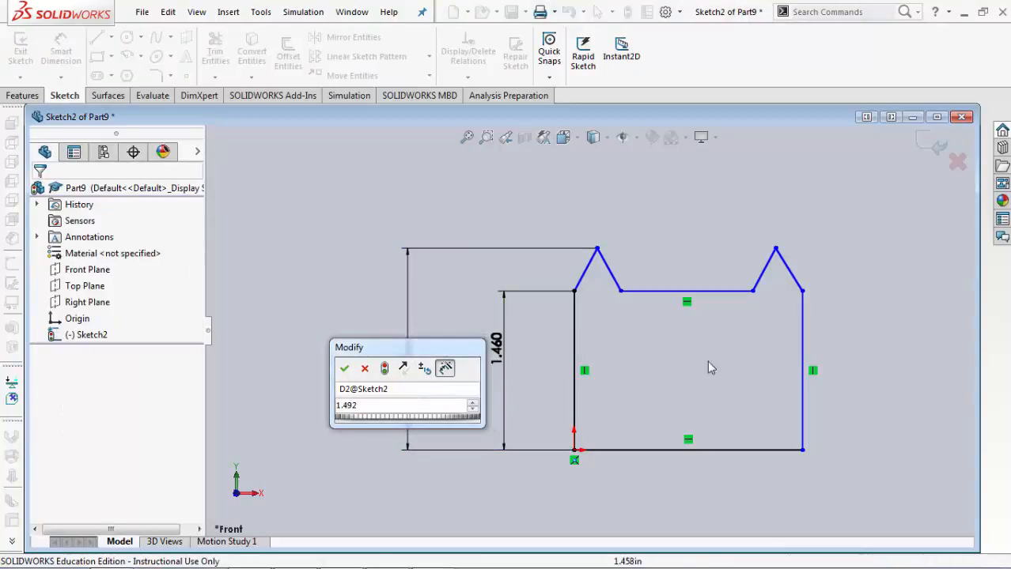
{"action": "left_click", "coordinate": [361, 370]}
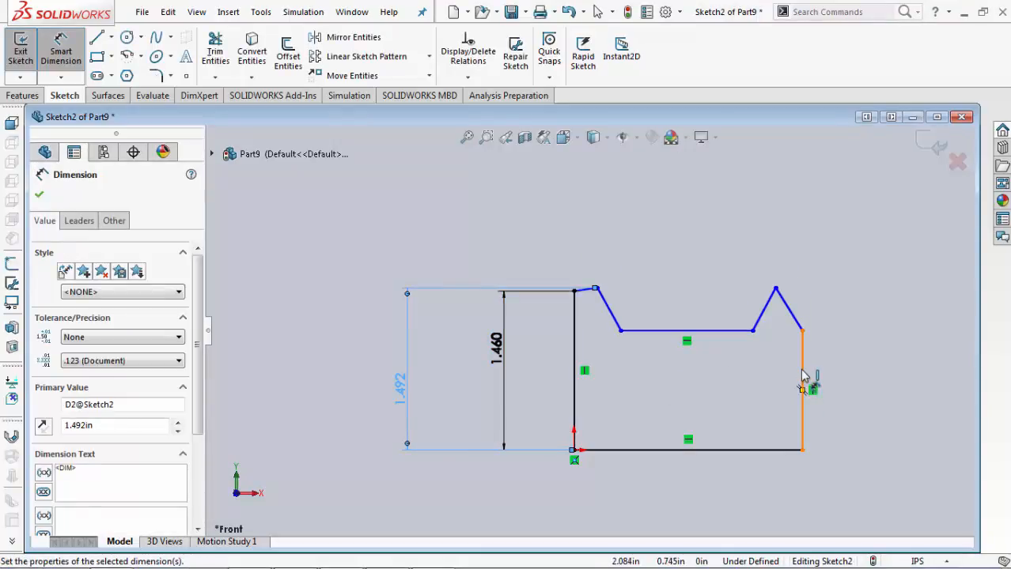
Step: Dimension the profile's right vertical side to 1.46 in
{"action": "left_click", "coordinate": [802, 377]}
{"action": "left_click", "coordinate": [845, 371]}
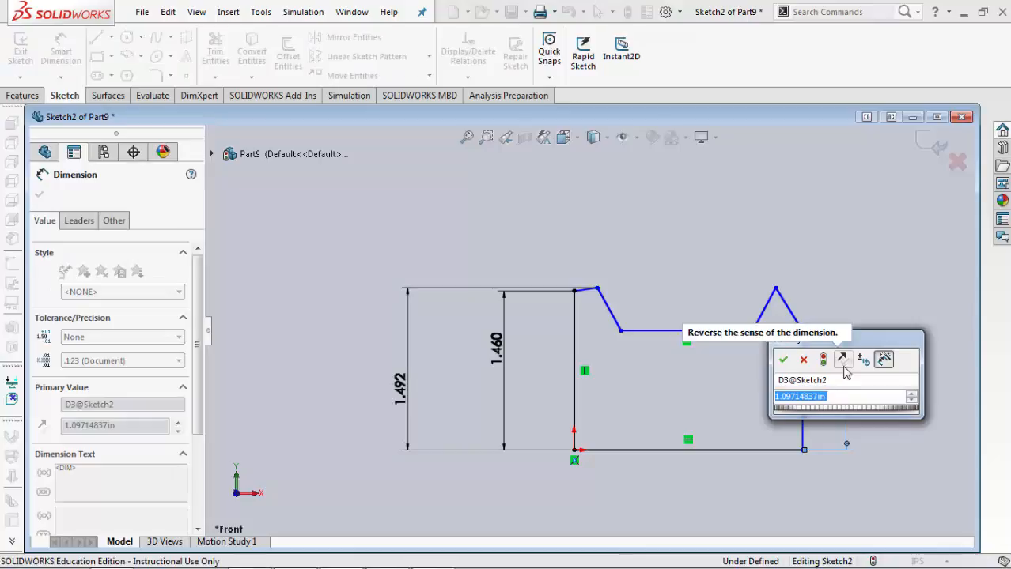
{"action": "type", "text": "1.46"}
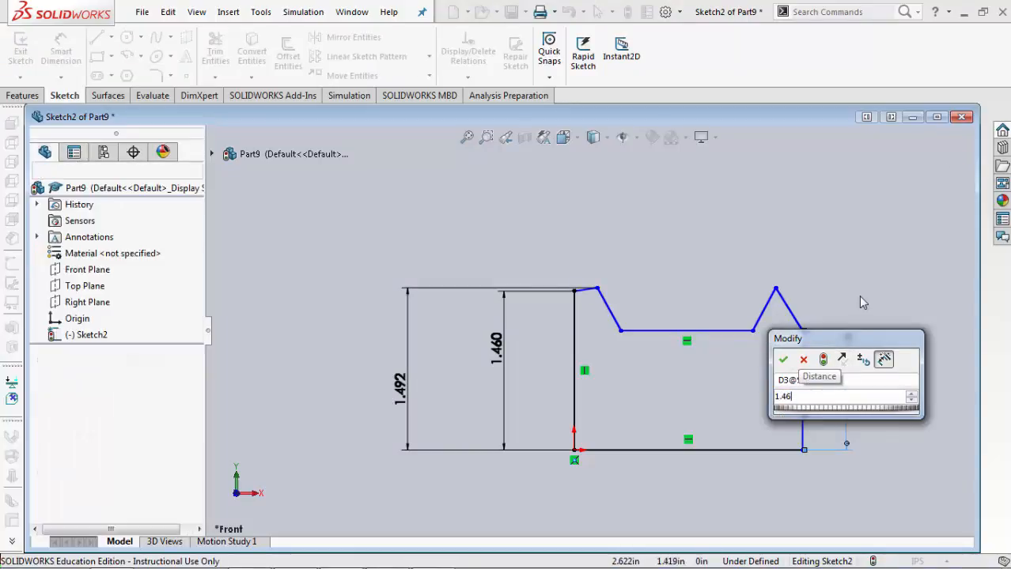
{"action": "left_click", "coordinate": [783, 359]}
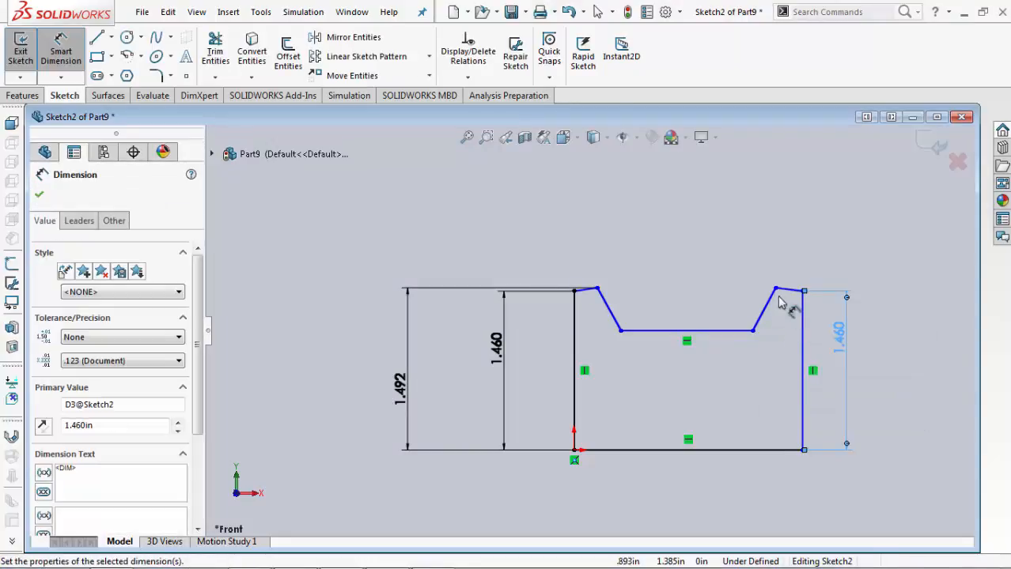
Step: Dimension the right peak's height above the base line to 1.492 in, placing the dimension outside the right side's dimension
{"action": "left_click", "coordinate": [776, 289]}
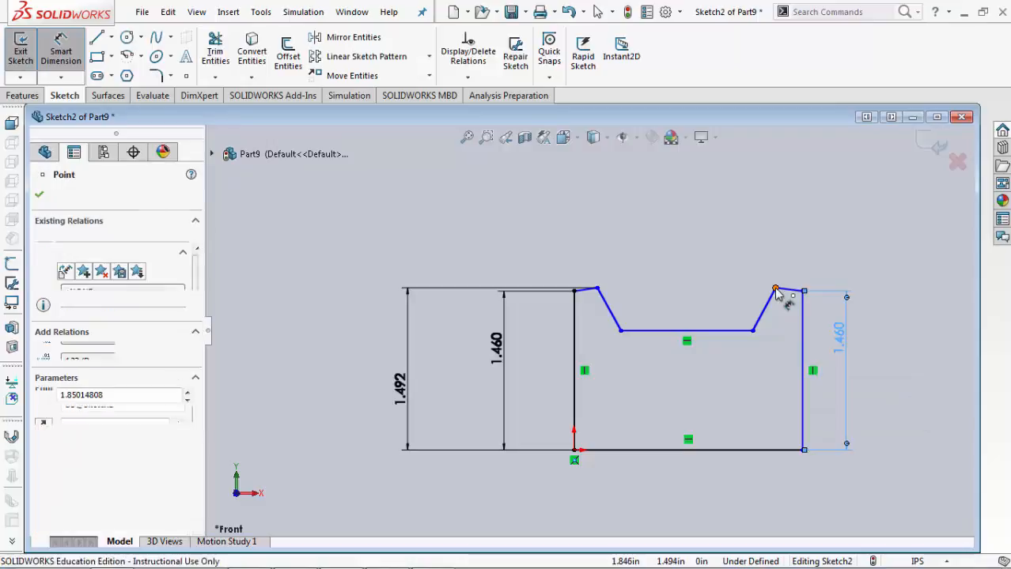
{"action": "left_click", "coordinate": [774, 455]}
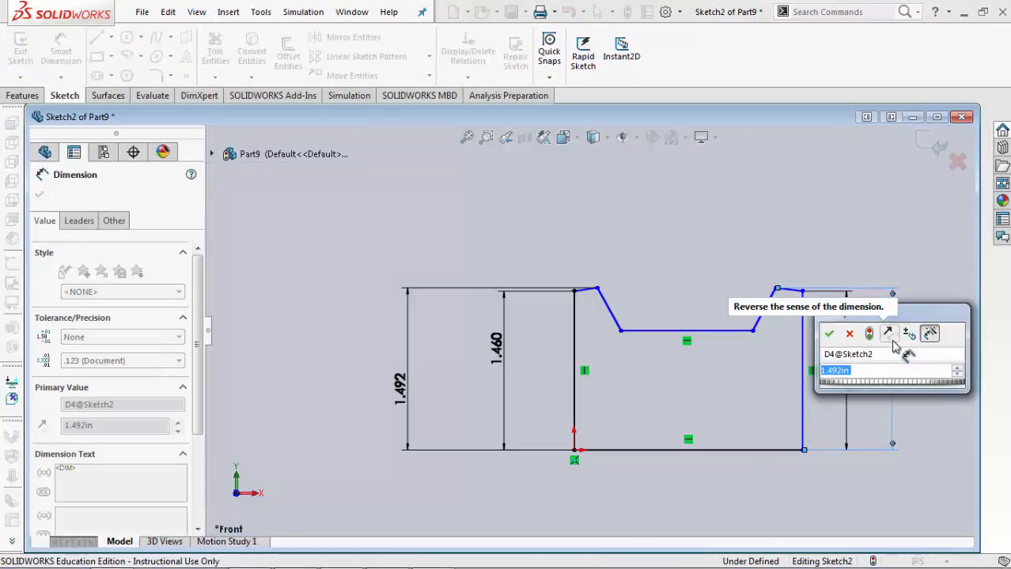
{"action": "type", "text": "1.4"}
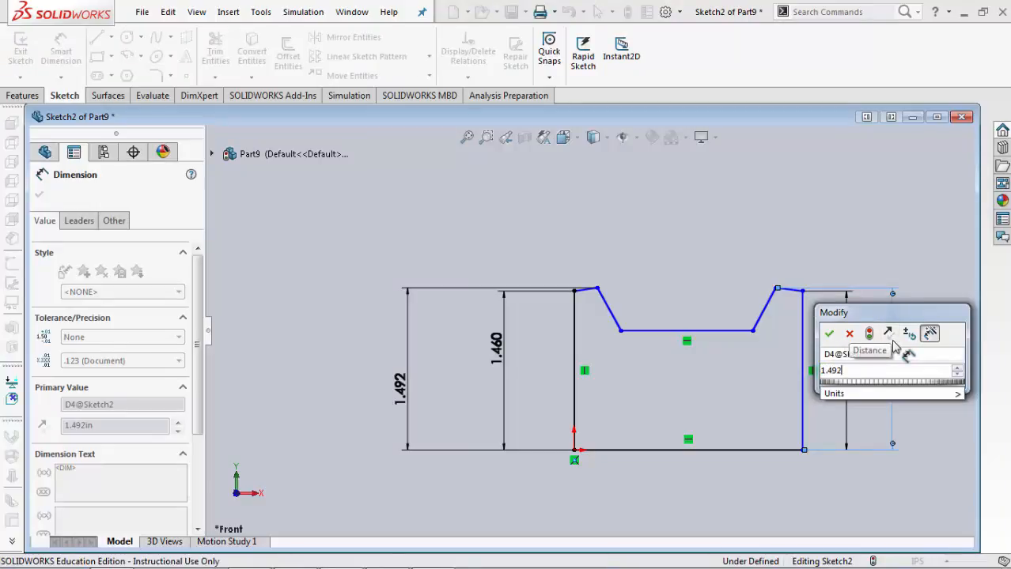
{"action": "key", "text": "Return"}
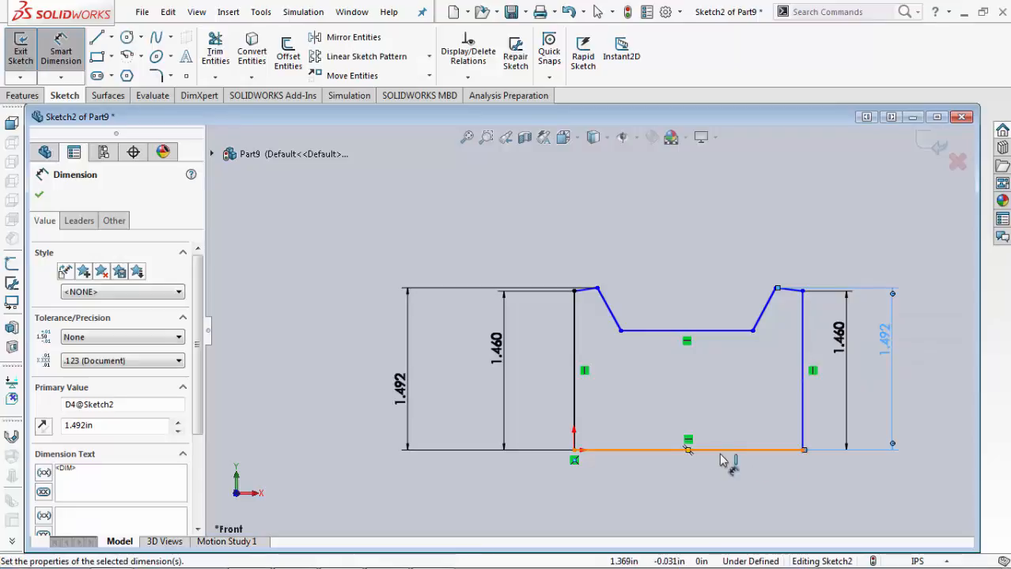
Step: Dimension the profile's base line to 1.425 in, placing the dimension below it
{"action": "left_click", "coordinate": [721, 457]}
{"action": "left_click", "coordinate": [727, 496]}
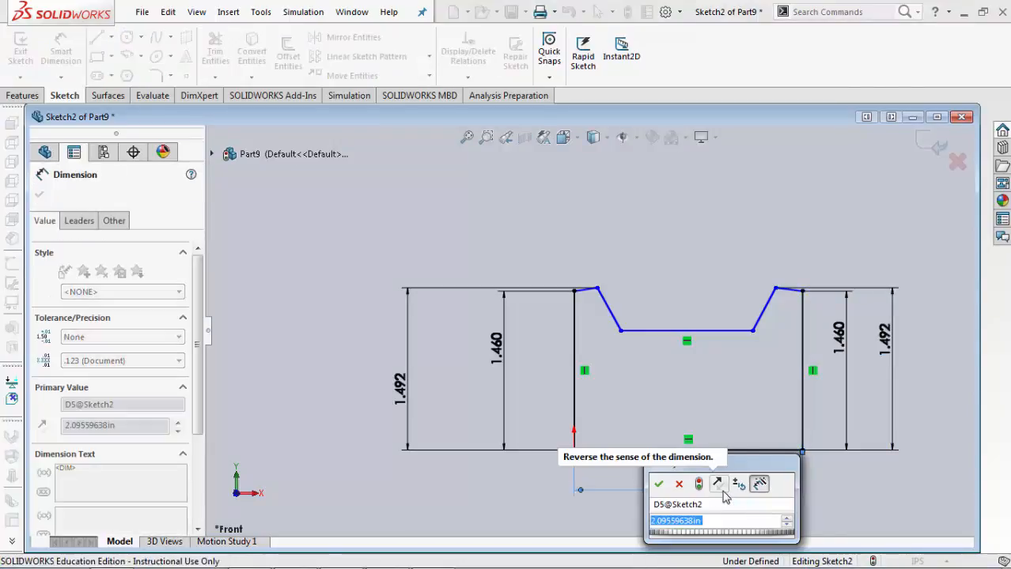
{"action": "type", "text": "1.425"}
{"action": "key", "text": "Return"}
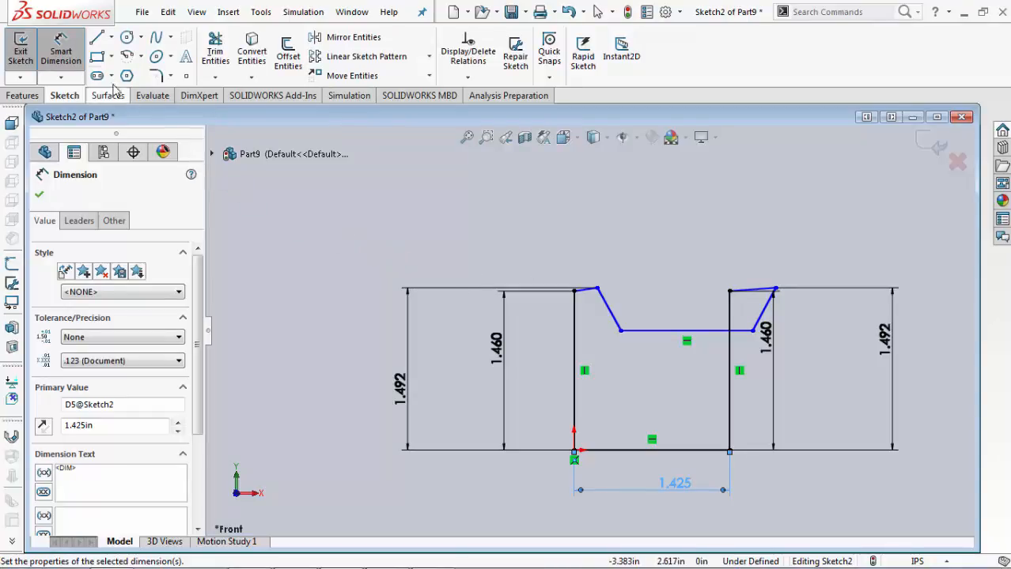
{"action": "left_click", "coordinate": [63, 53]}
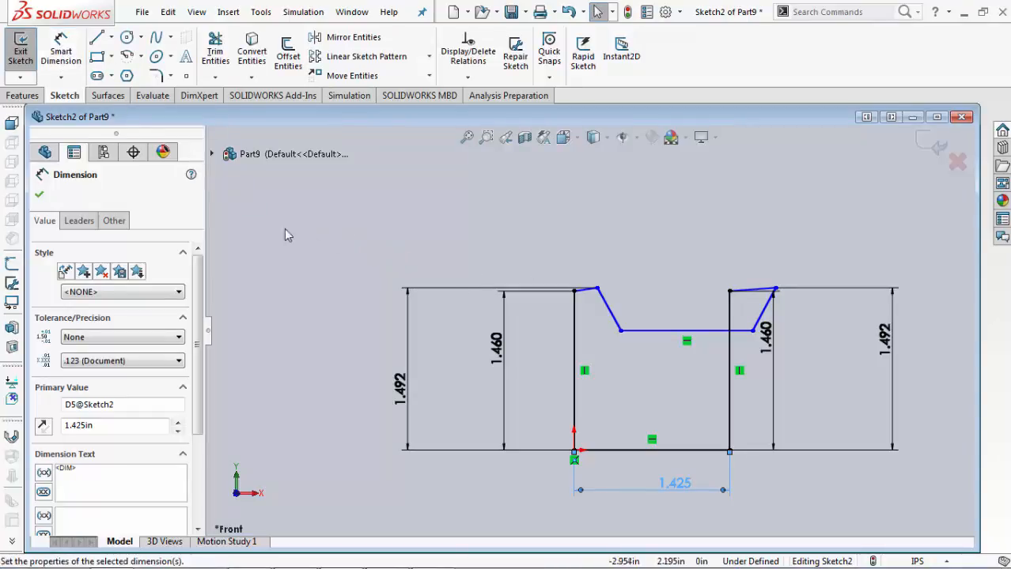
Step: Move the right peak inward to about X 1.11 in and the notch's bottom corners inward and up to about Y 1.19 in
{"action": "left_click", "coordinate": [752, 332]}
{"action": "left_click_drag", "start_coordinate": [752, 333], "coordinate": [695, 332]}
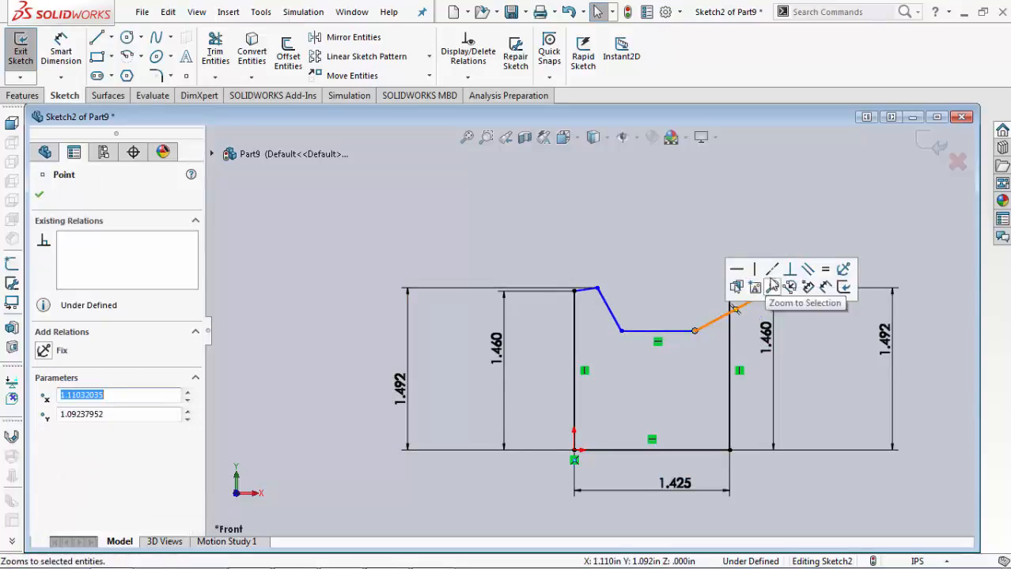
{"action": "left_click", "coordinate": [676, 273]}
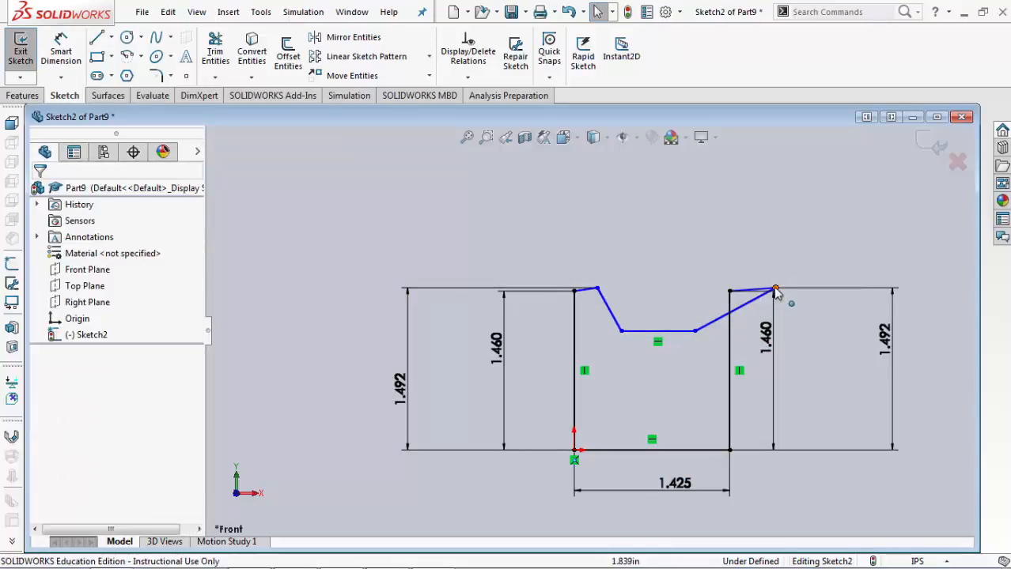
{"action": "left_click_drag", "start_coordinate": [774, 288], "coordinate": [695, 290]}
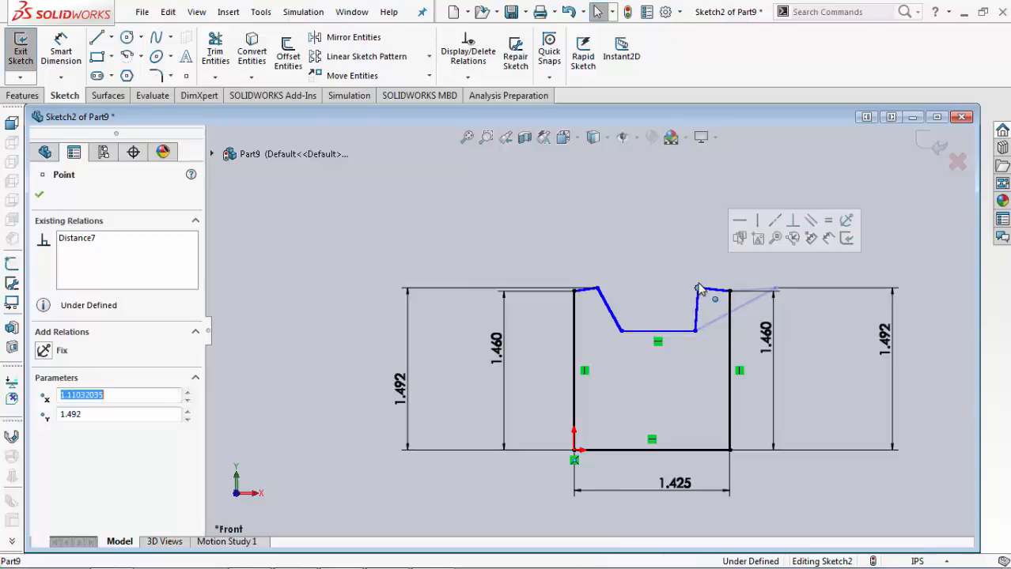
{"action": "left_click", "coordinate": [692, 332]}
{"action": "left_click_drag", "start_coordinate": [682, 330], "coordinate": [677, 321]}
{"action": "left_click", "coordinate": [614, 321]}
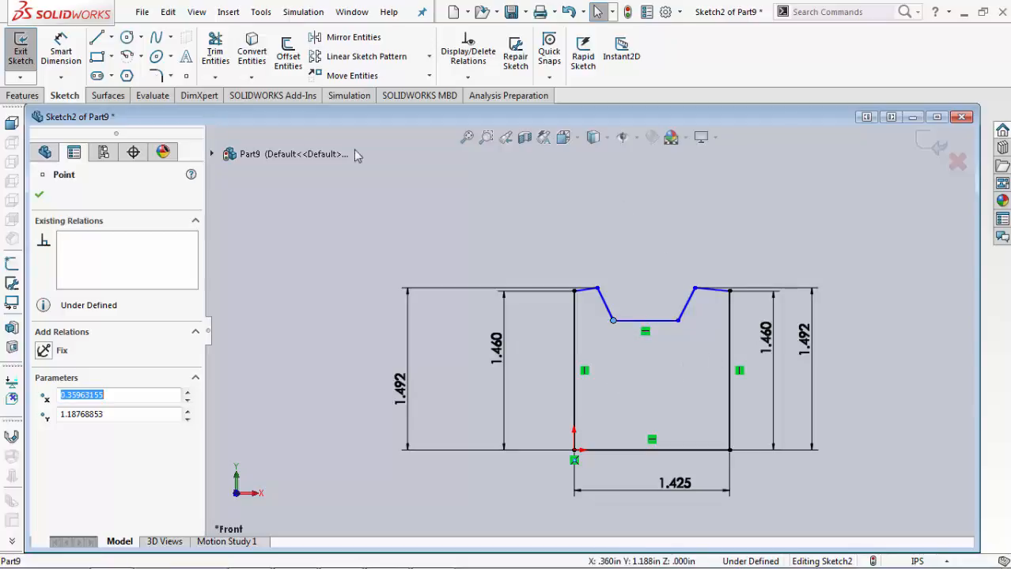
Step: Dimension the angle between the notch's left slanted line and the profile's left vertical side to 50 degrees
{"action": "left_click", "coordinate": [63, 56]}
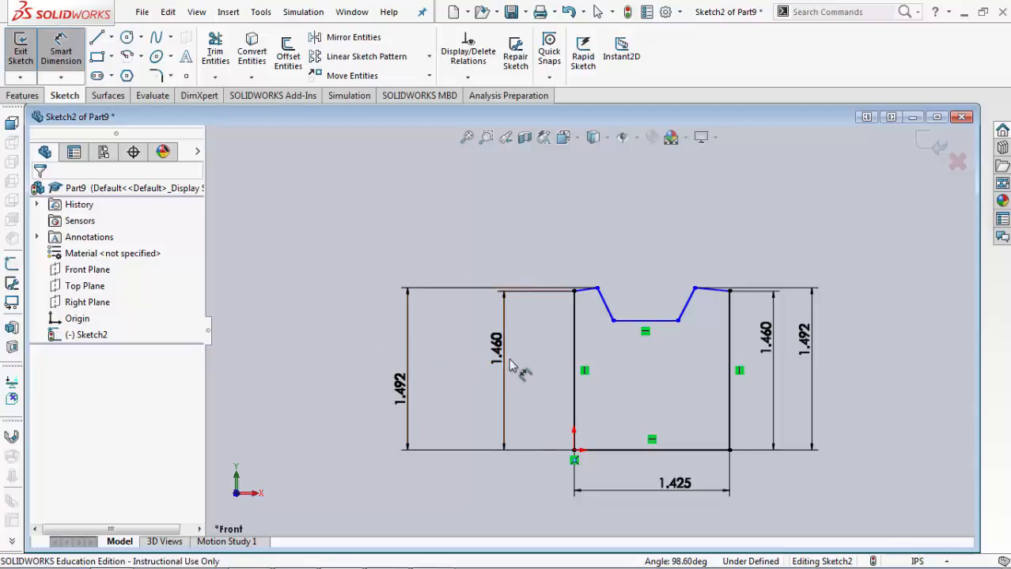
{"action": "left_click", "coordinate": [610, 314]}
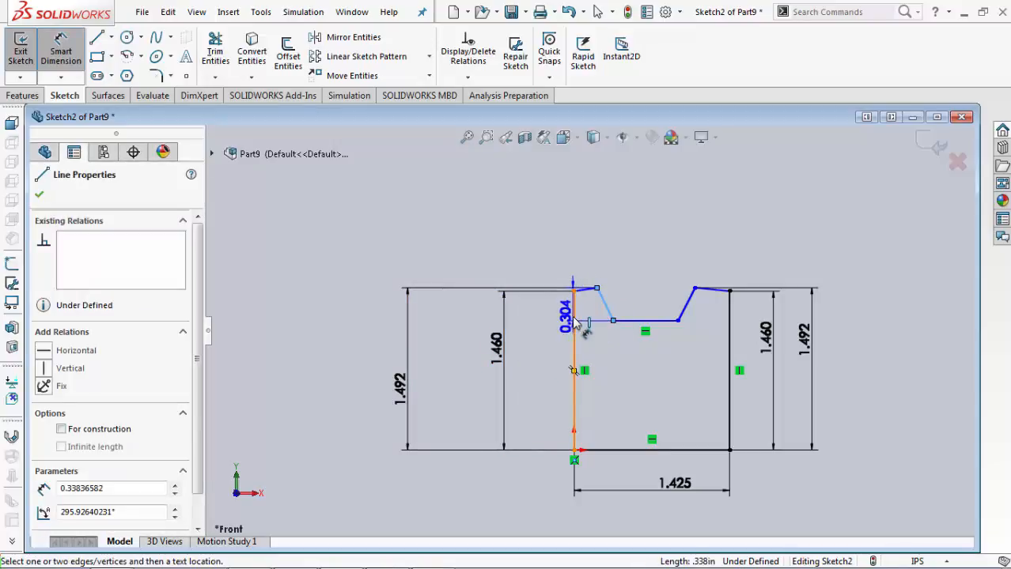
{"action": "left_click", "coordinate": [575, 321]}
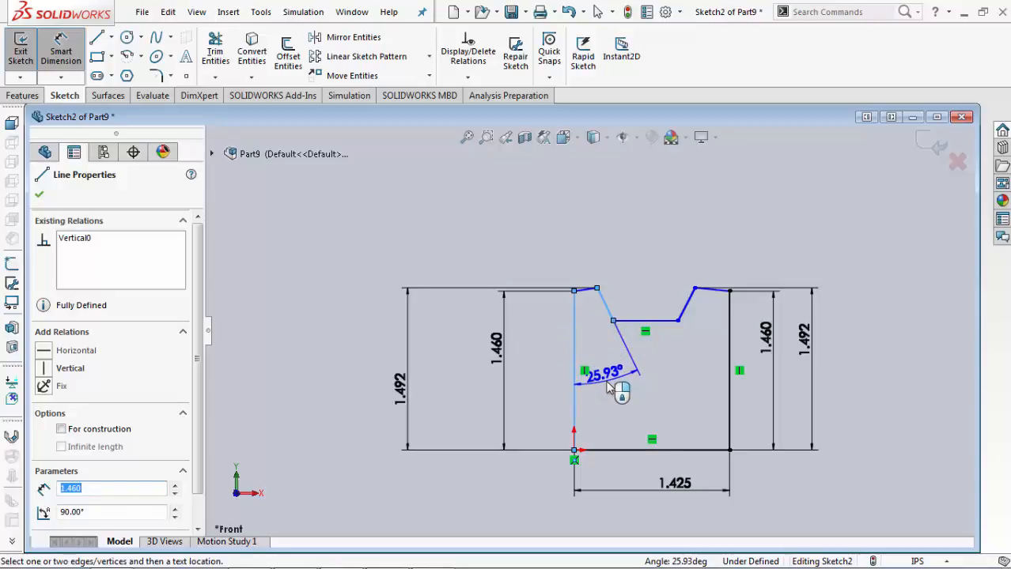
{"action": "left_click", "coordinate": [607, 388]}
{"action": "type", "text": "50"}
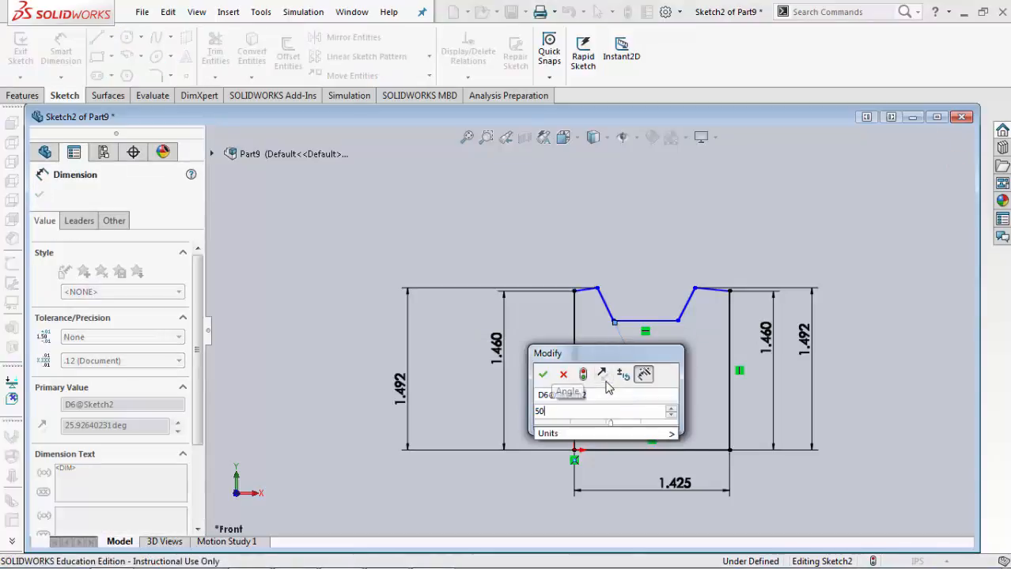
{"action": "key", "text": "Return"}
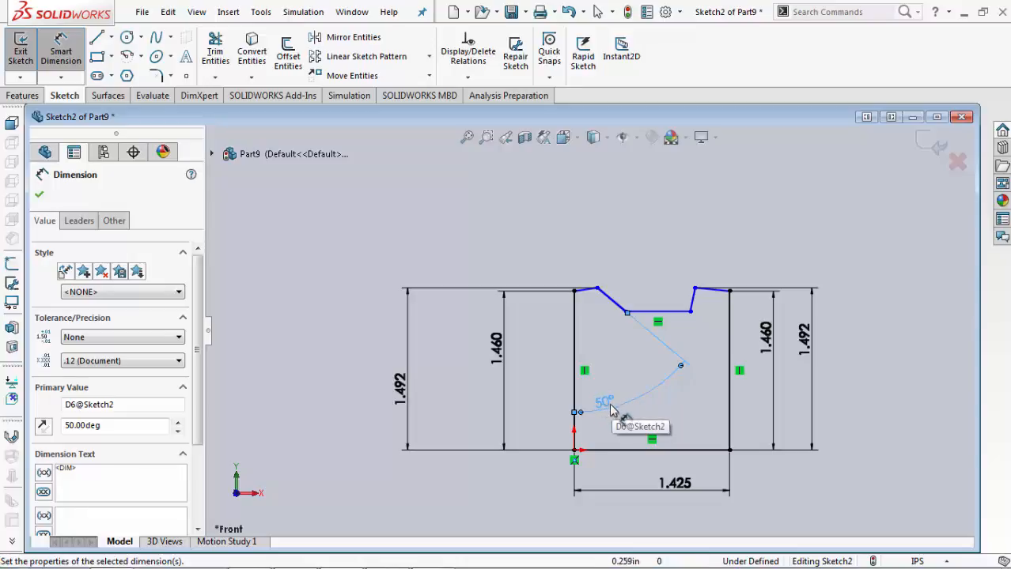
Step: Dimension the angle between the notch's right slanted line and the profile's right vertical side to 50 degrees
{"action": "left_click", "coordinate": [692, 306]}
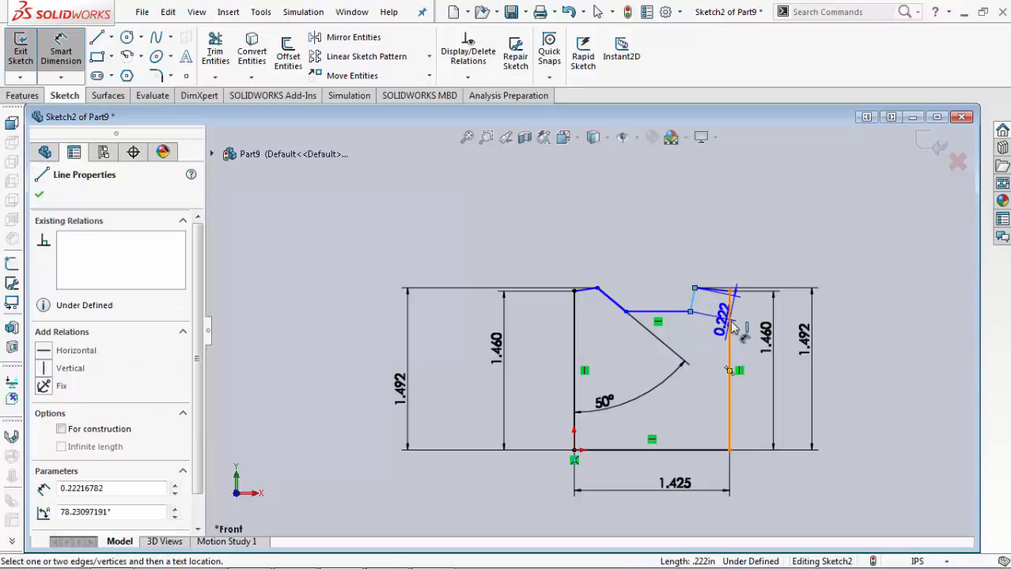
{"action": "left_click", "coordinate": [730, 331]}
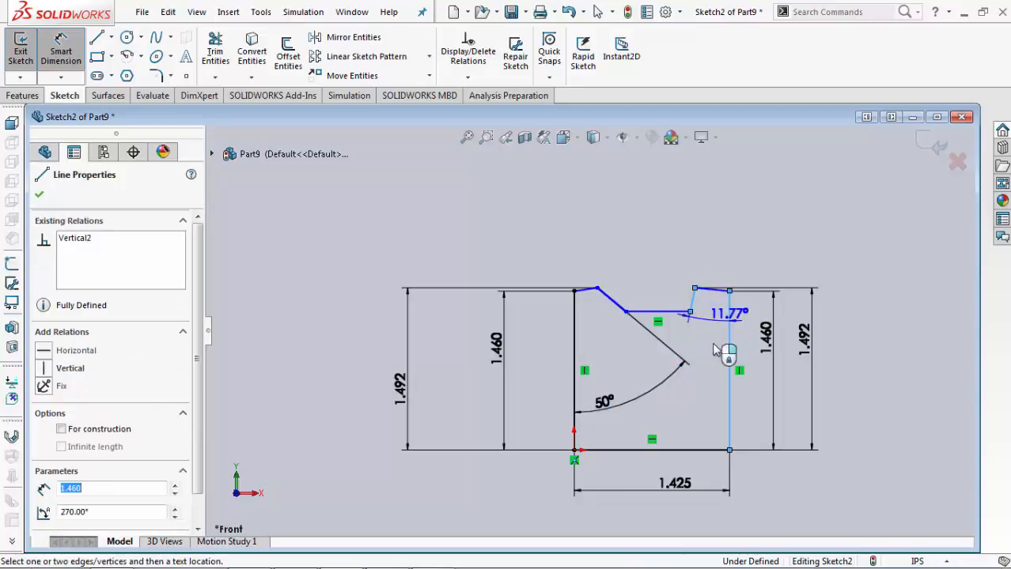
{"action": "left_click", "coordinate": [696, 403]}
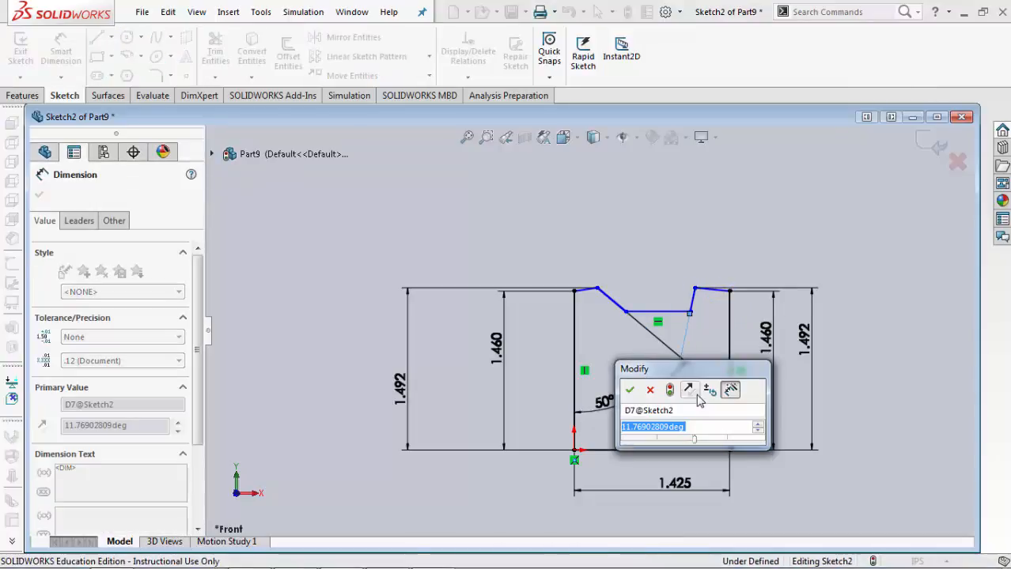
{"action": "key", "text": "Return"}
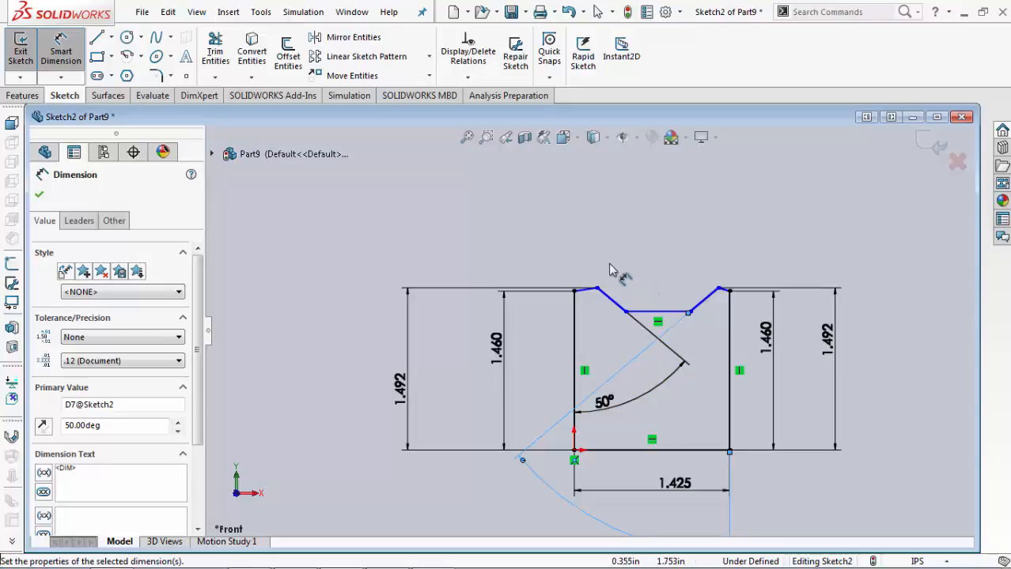
Step: Dimension the horizontal distance from the left peak to the left vertical side to 0.1 in, placing it above the profile
{"action": "left_click", "coordinate": [597, 289]}
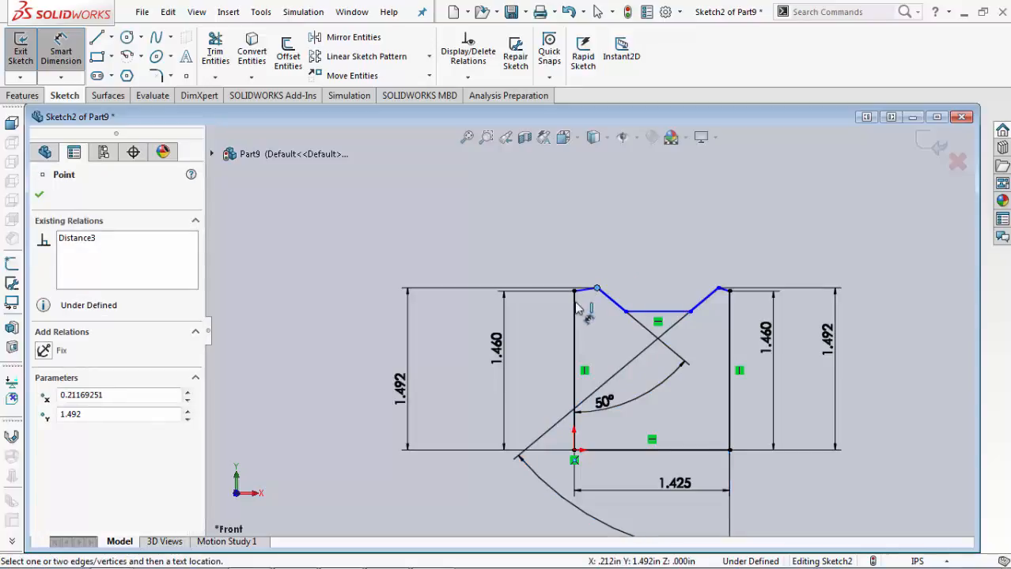
{"action": "left_click", "coordinate": [575, 316]}
{"action": "left_click", "coordinate": [581, 237]}
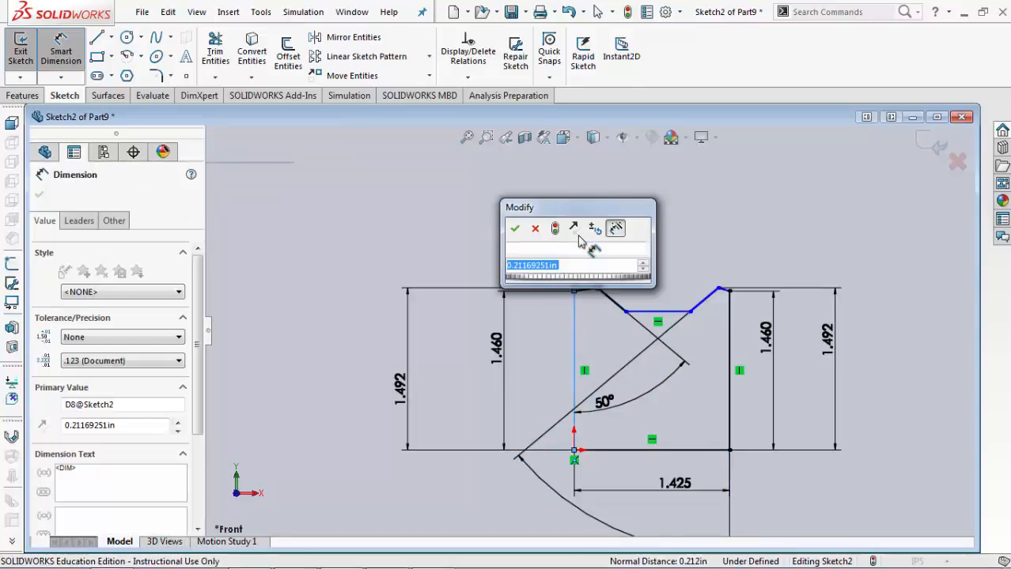
{"action": "type", "text": "0.1"}
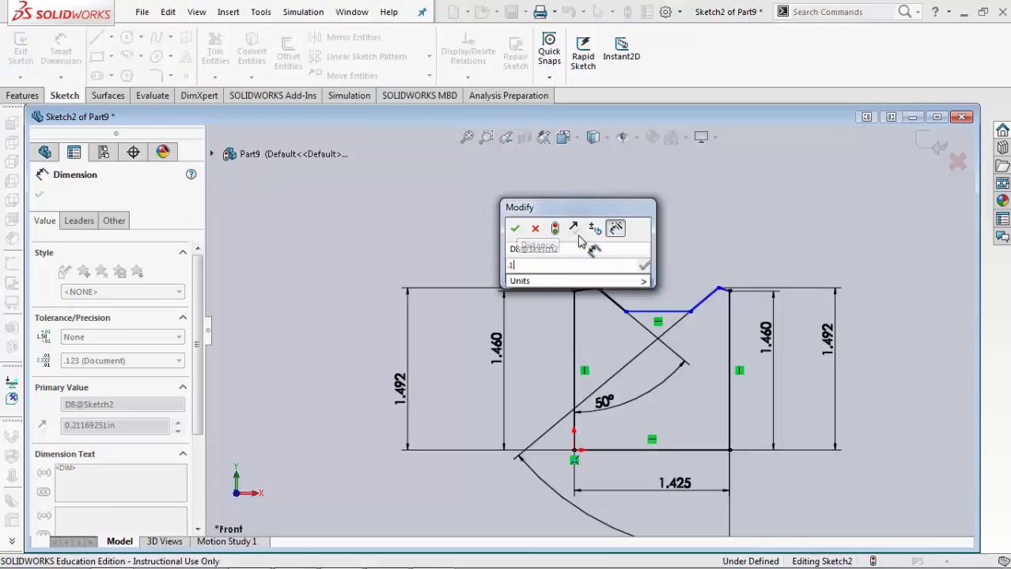
{"action": "key", "text": "Return"}
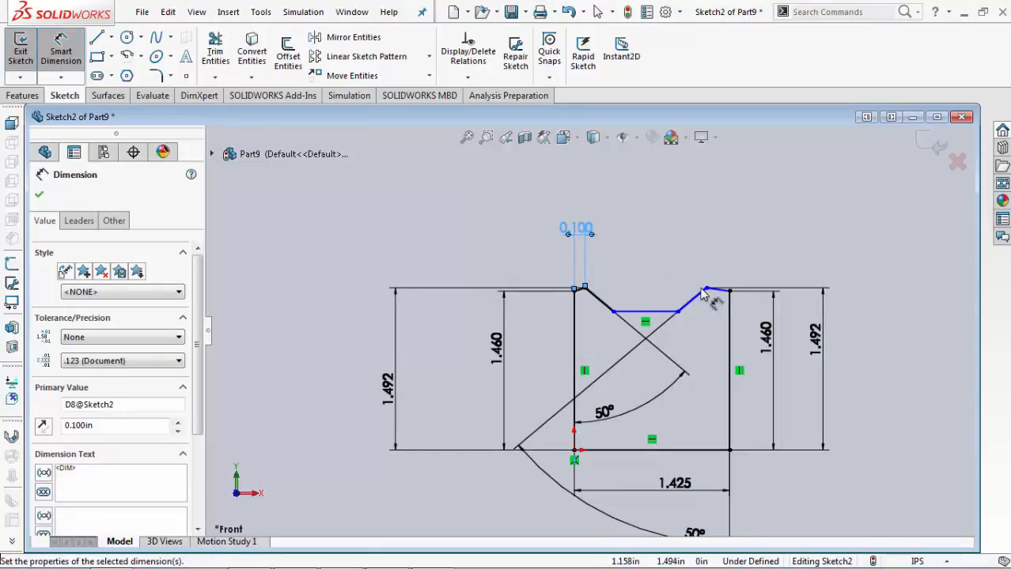
Step: Dimension the horizontal distance from the right peak to the right vertical side to 0.1 in, placing it above the profile
{"action": "left_click", "coordinate": [707, 291]}
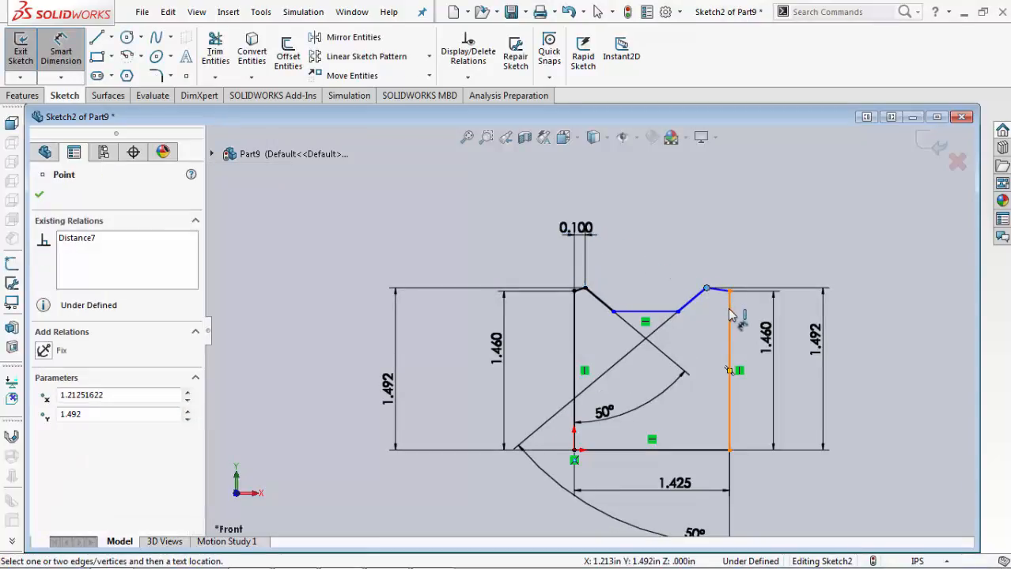
{"action": "left_click", "coordinate": [732, 315]}
{"action": "left_click", "coordinate": [716, 239]}
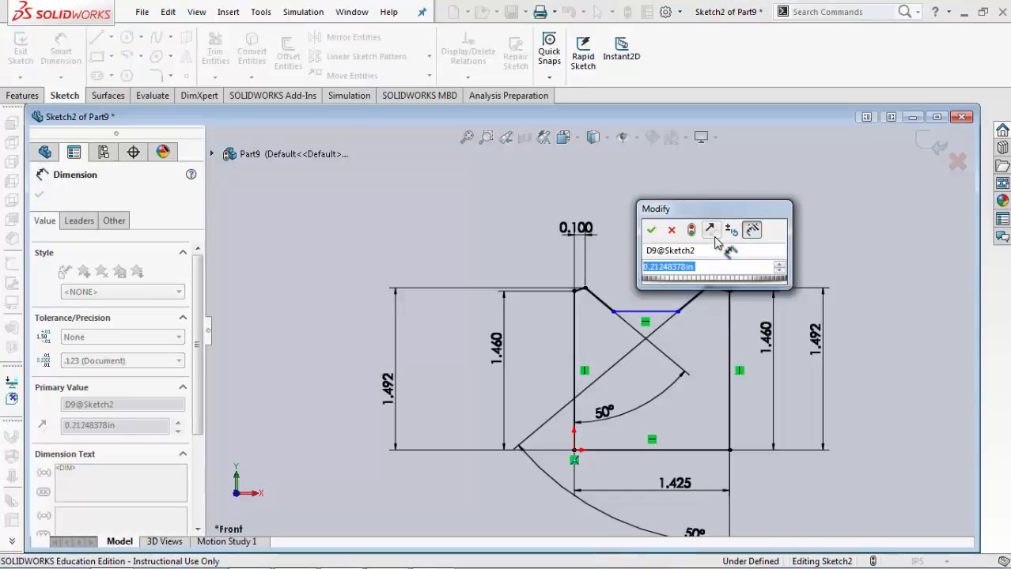
{"action": "type", "text": "0.100"}
{"action": "key", "text": "Return"}
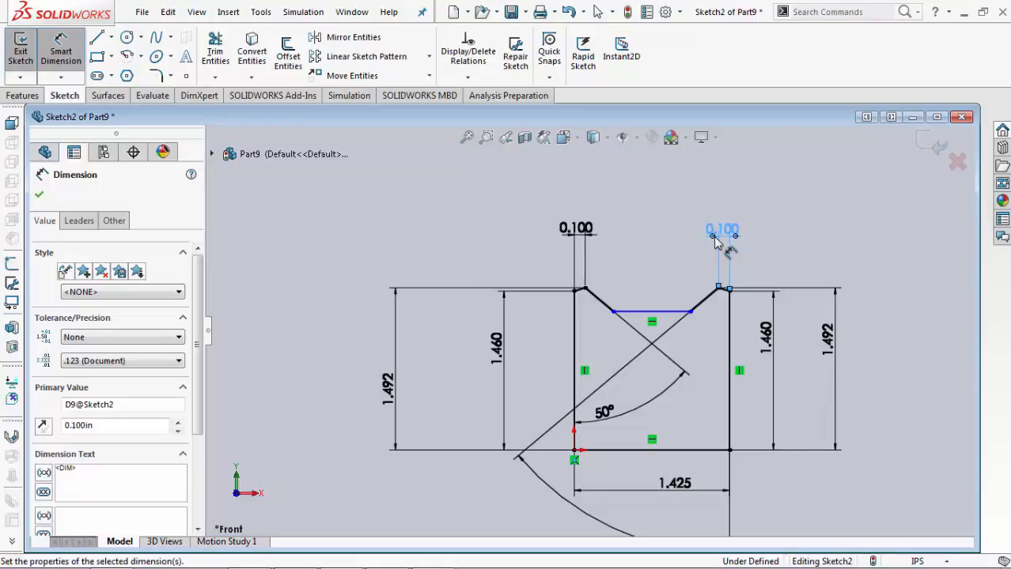
{"action": "left_click", "coordinate": [632, 259]}
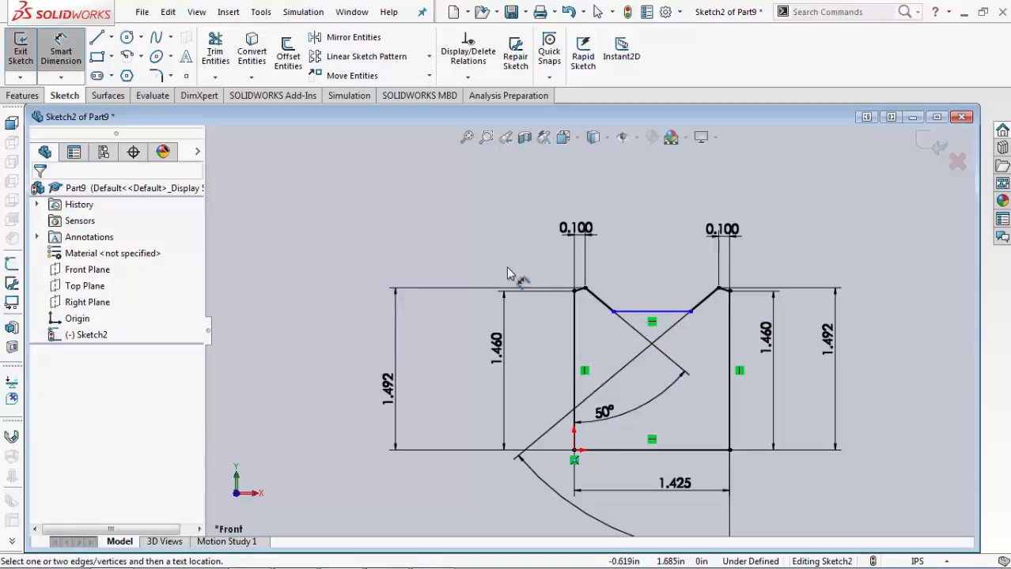
{"action": "left_click", "coordinate": [61, 45]}
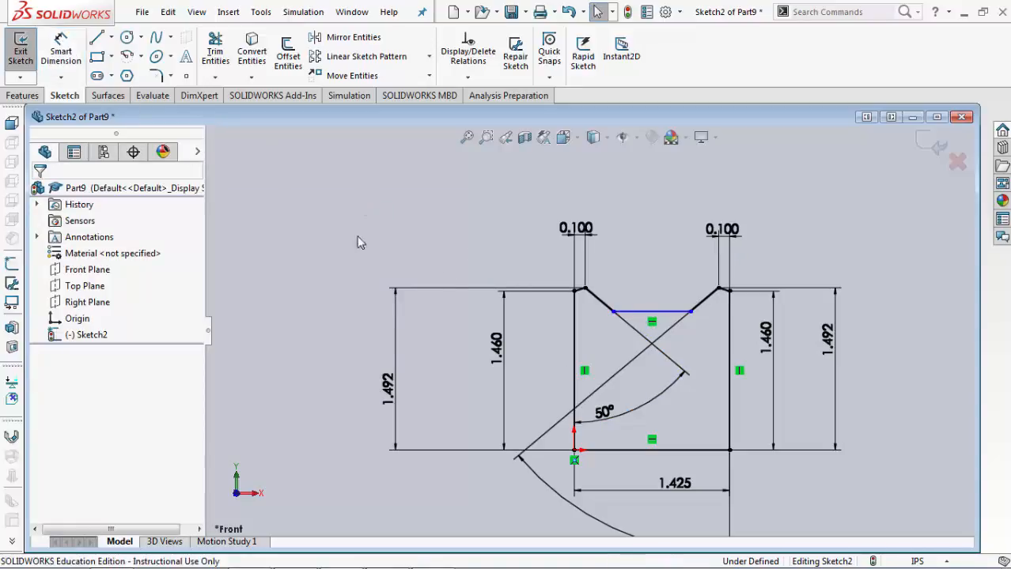
Step: Delete the horizontal line at the bottom of the notch
{"action": "left_click", "coordinate": [632, 312]}
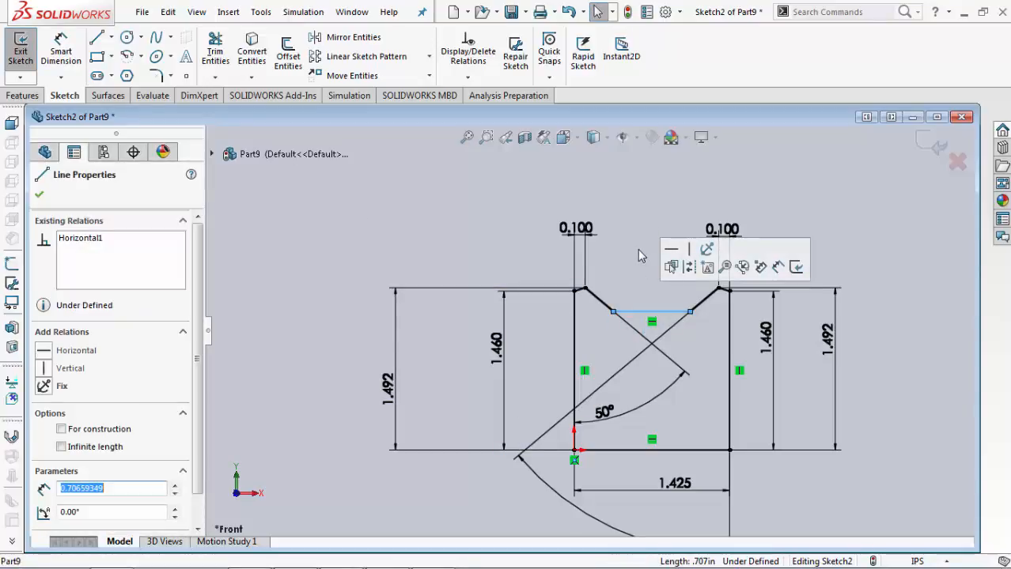
{"action": "right_click", "coordinate": [640, 255]}
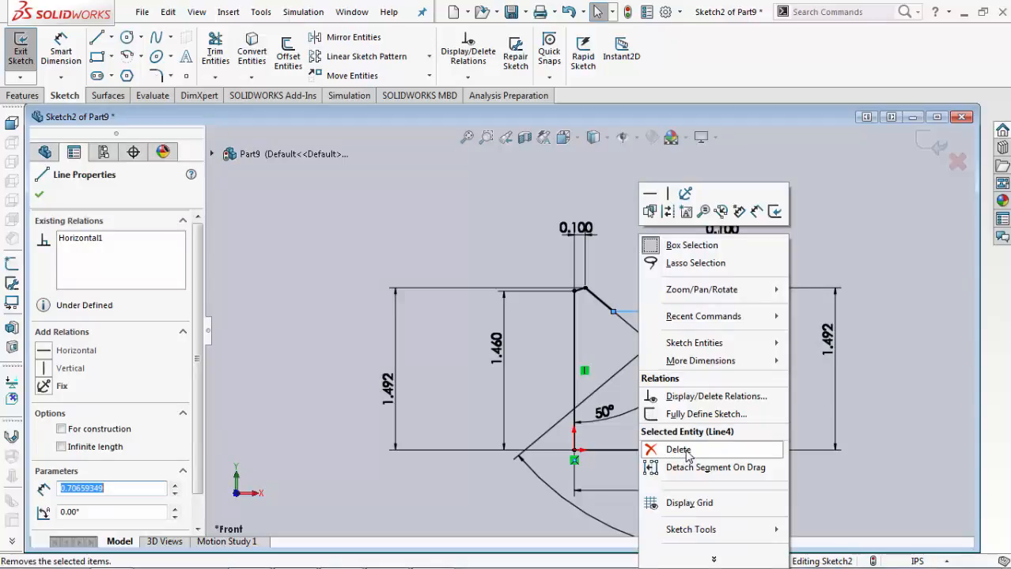
{"action": "left_click", "coordinate": [656, 449]}
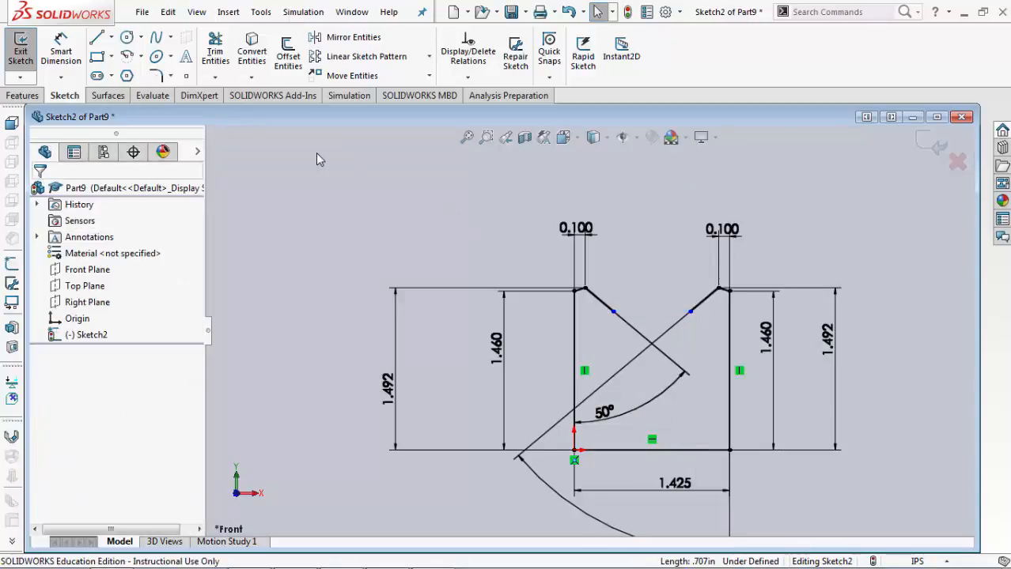
Step: Sketch an upward-bulging 3 Point Arc of about 0.853 in radius between the lower ends of the notch's two slanted lines
{"action": "left_click", "coordinate": [140, 58]}
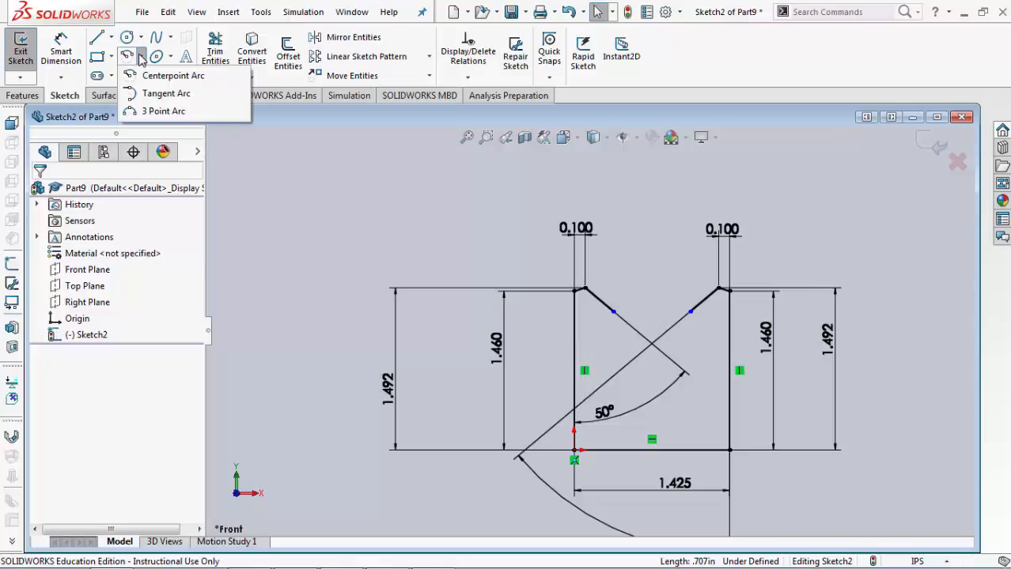
{"action": "left_click", "coordinate": [155, 111]}
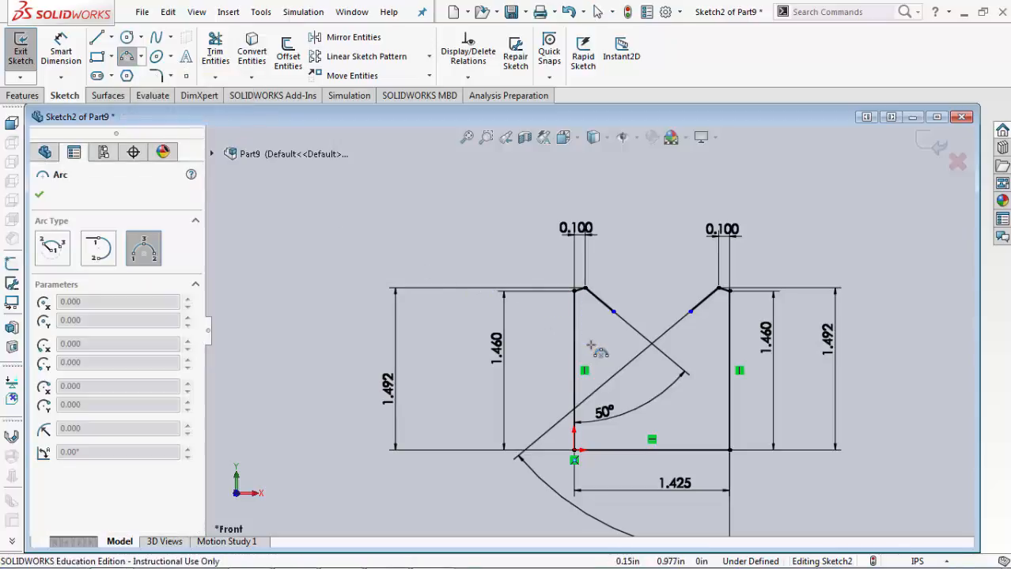
{"action": "left_click", "coordinate": [614, 311]}
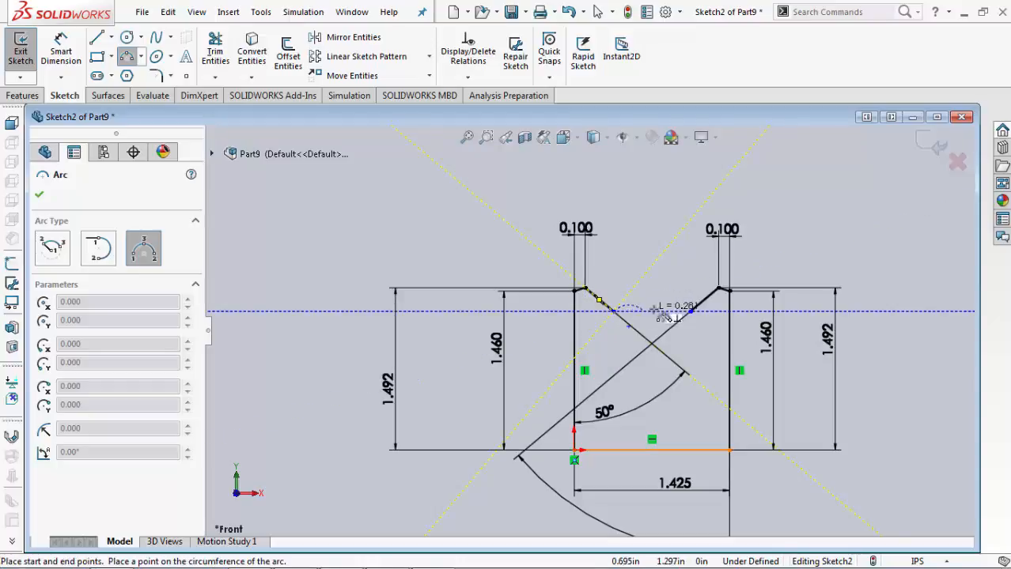
{"action": "left_click", "coordinate": [690, 312]}
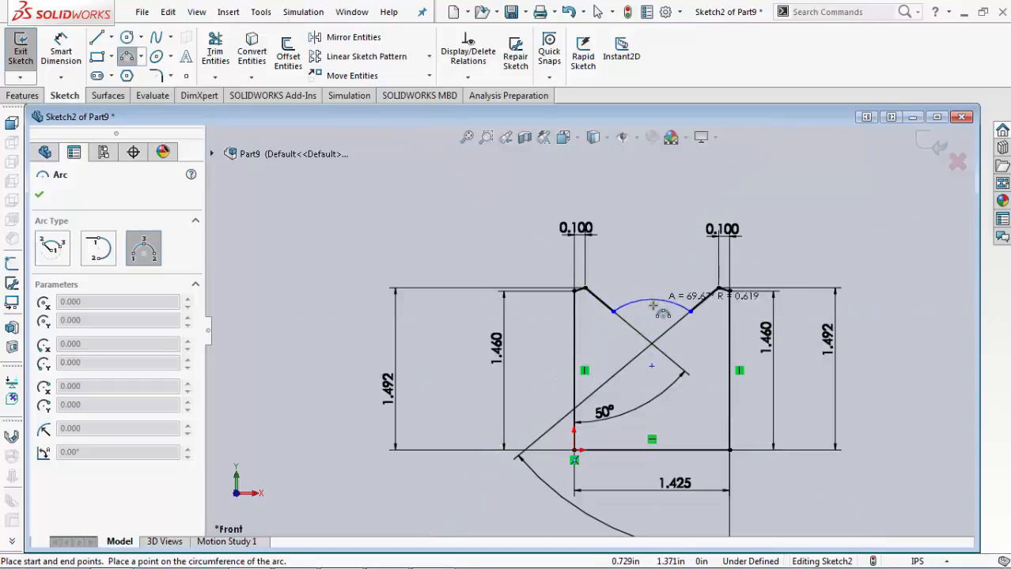
{"action": "left_click", "coordinate": [651, 305]}
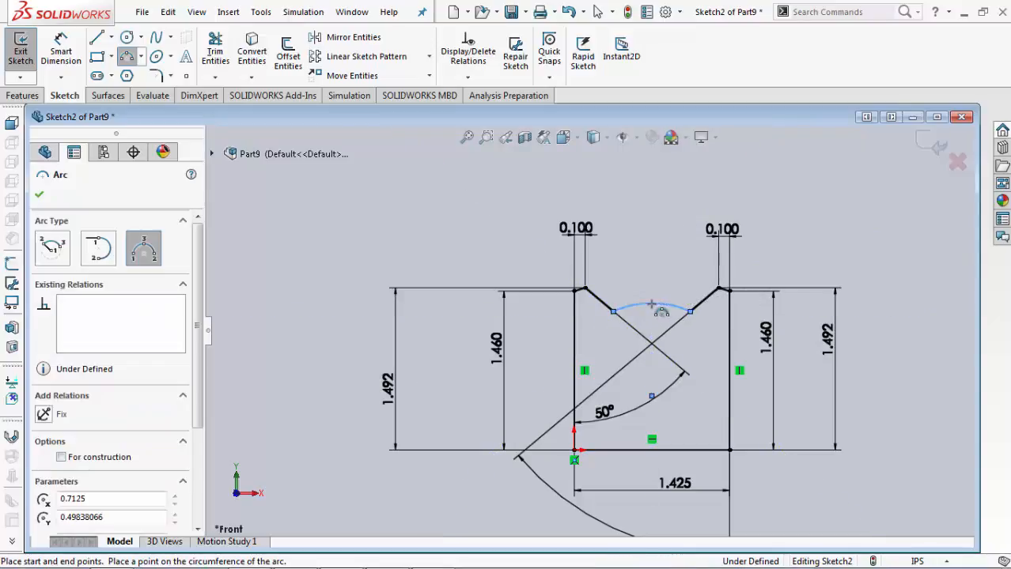
Step: Dimension the notch arc's radius to 0.910 in, placing it above the arc
{"action": "left_click", "coordinate": [61, 49]}
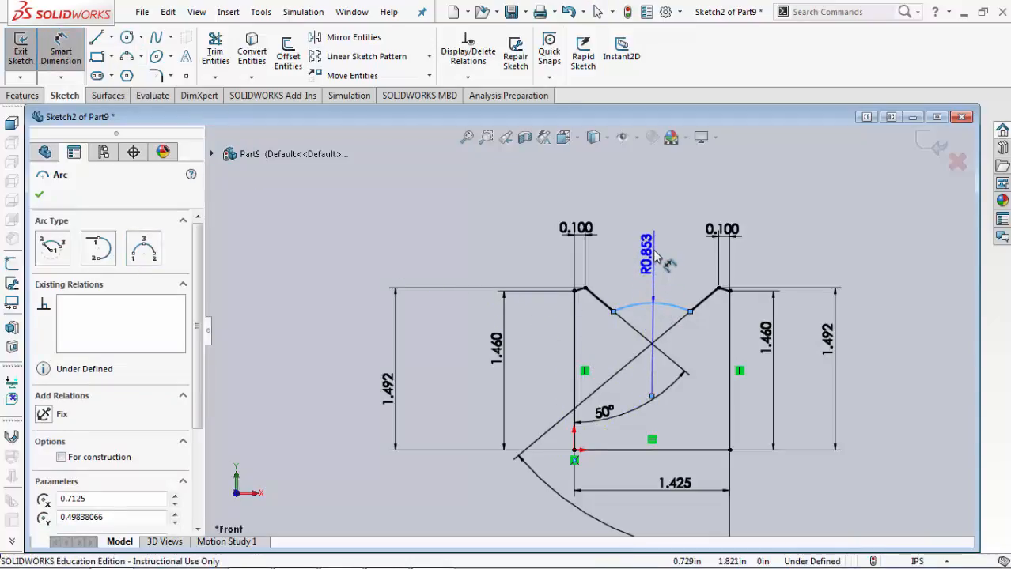
{"action": "left_click", "coordinate": [654, 251]}
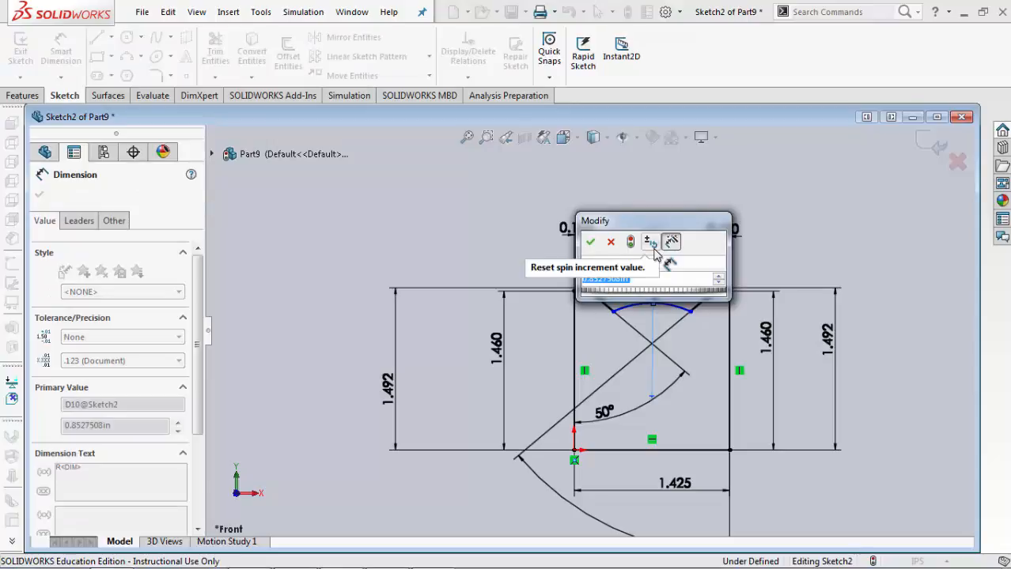
{"action": "type", "text": "0.910"}
{"action": "key", "text": "Return"}
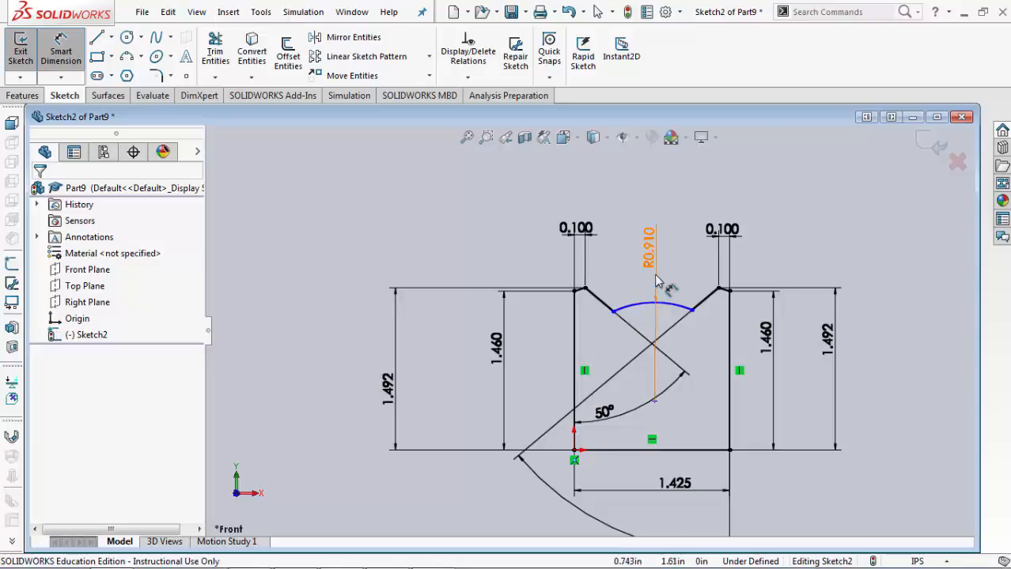
Step: Dimension the horizontal distance from the arc's centre to the profile's left vertical side to 0.7125 in, placing it below the profile
{"action": "left_click", "coordinate": [642, 309]}
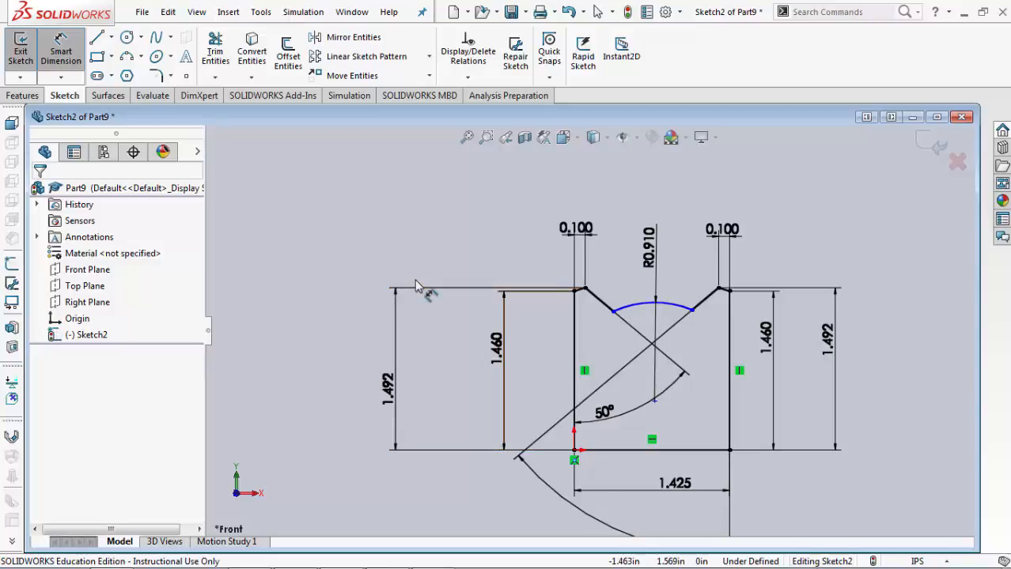
{"action": "left_click", "coordinate": [655, 404]}
{"action": "left_click", "coordinate": [575, 411]}
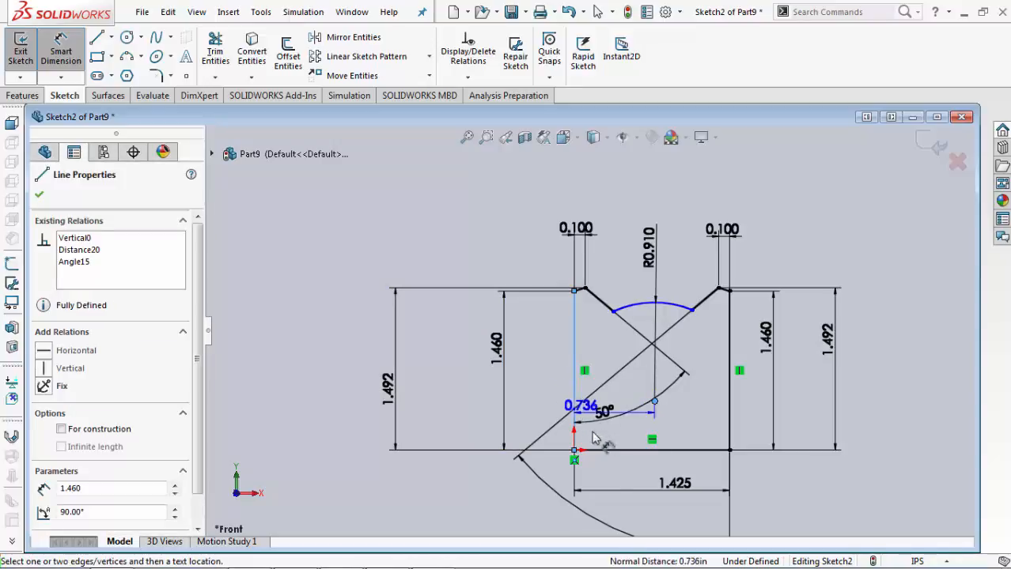
{"action": "left_click", "coordinate": [611, 478]}
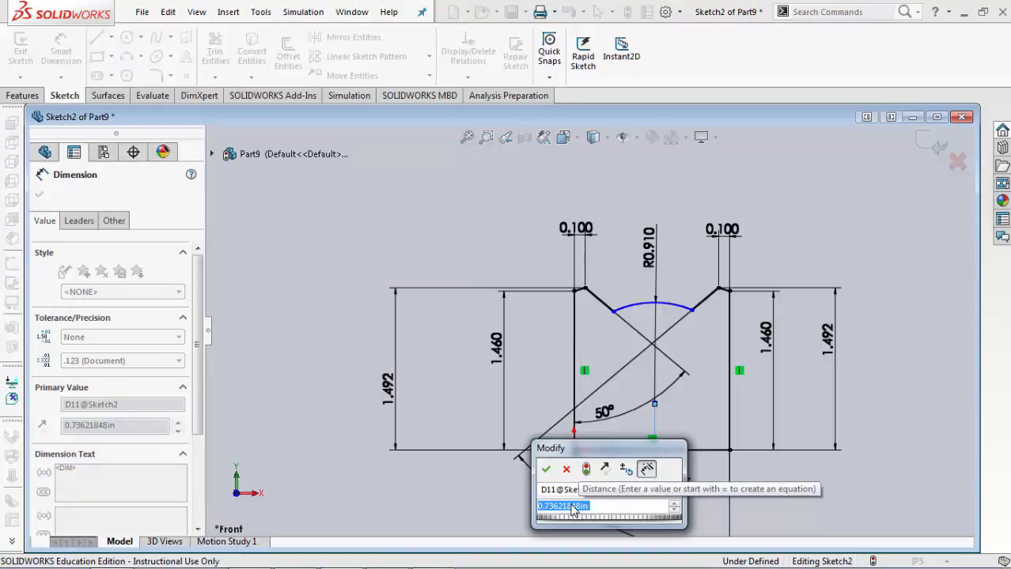
{"action": "type", "text": ".7125"}
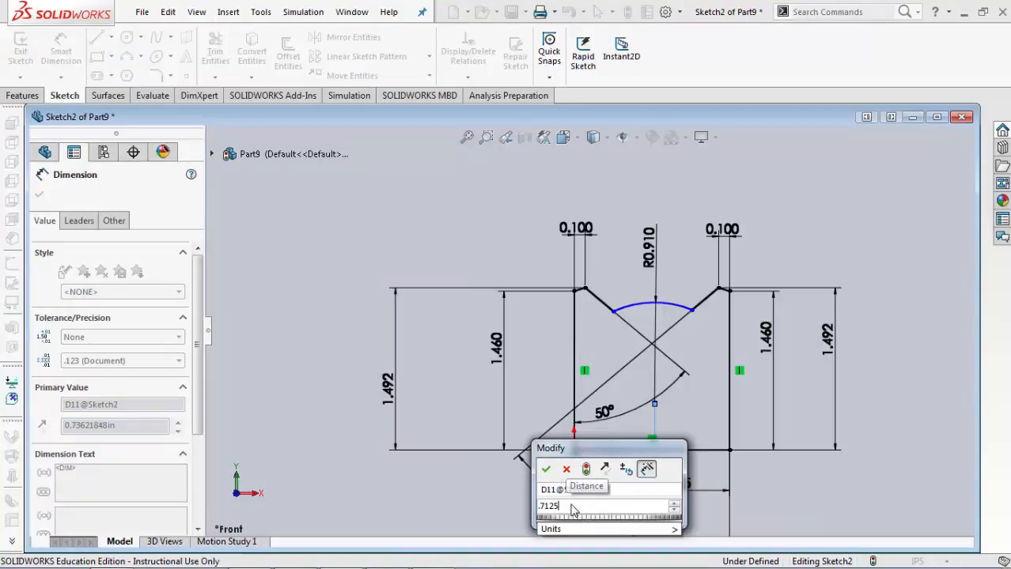
{"action": "key", "text": "Return"}
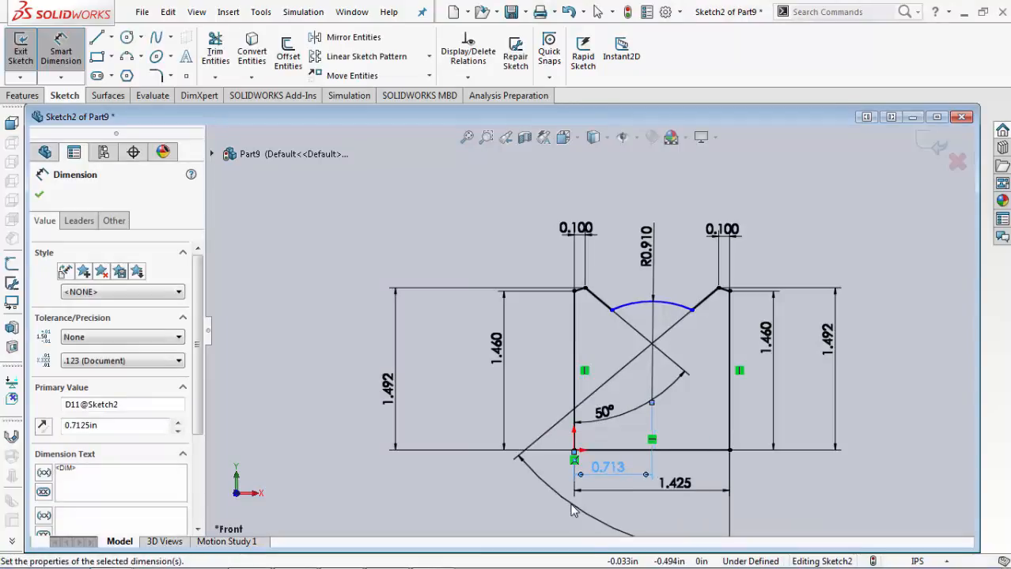
Step: Dimension the horizontal distance from the arc's left endpoint to the left vertical side to 0.315 in, placing it above the profile
{"action": "left_click", "coordinate": [611, 311]}
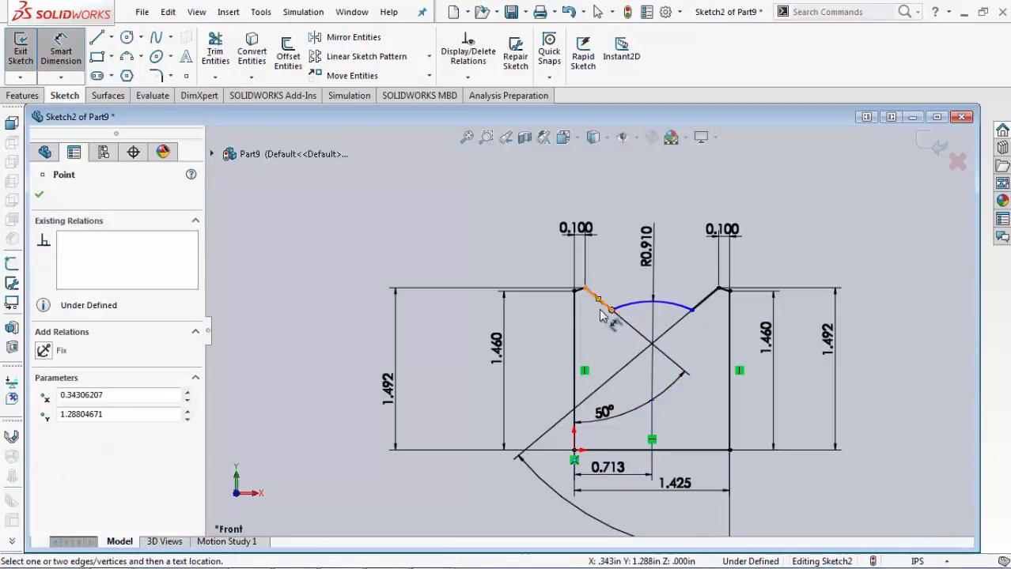
{"action": "left_click", "coordinate": [575, 320]}
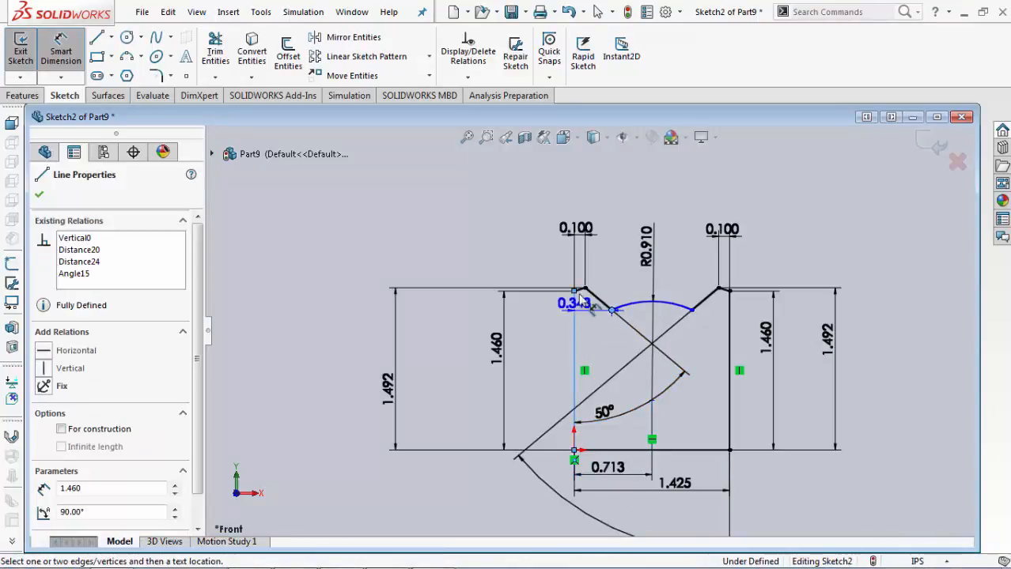
{"action": "left_click", "coordinate": [582, 194]}
{"action": "type", "text": ".315"}
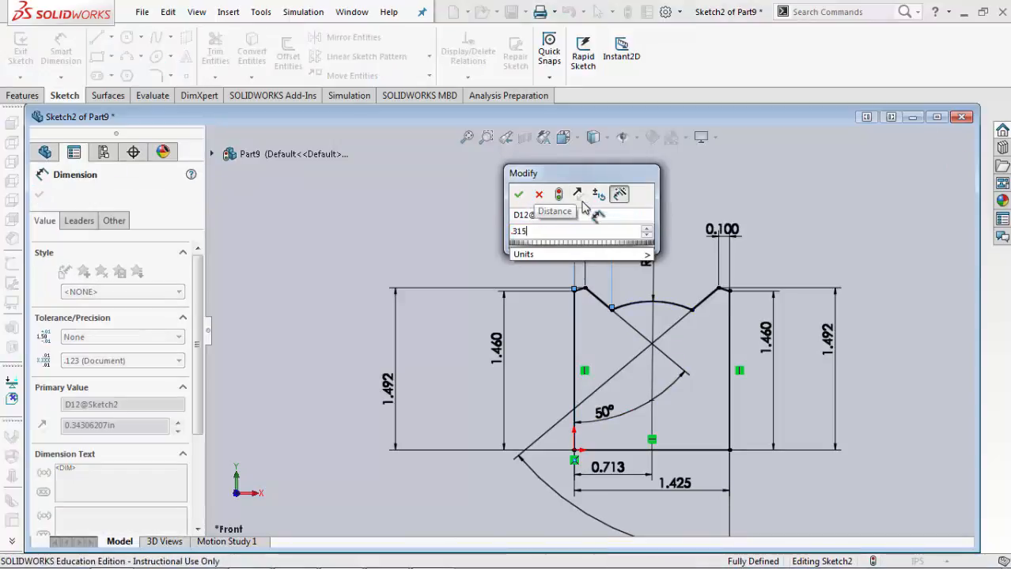
{"action": "key", "text": "Return"}
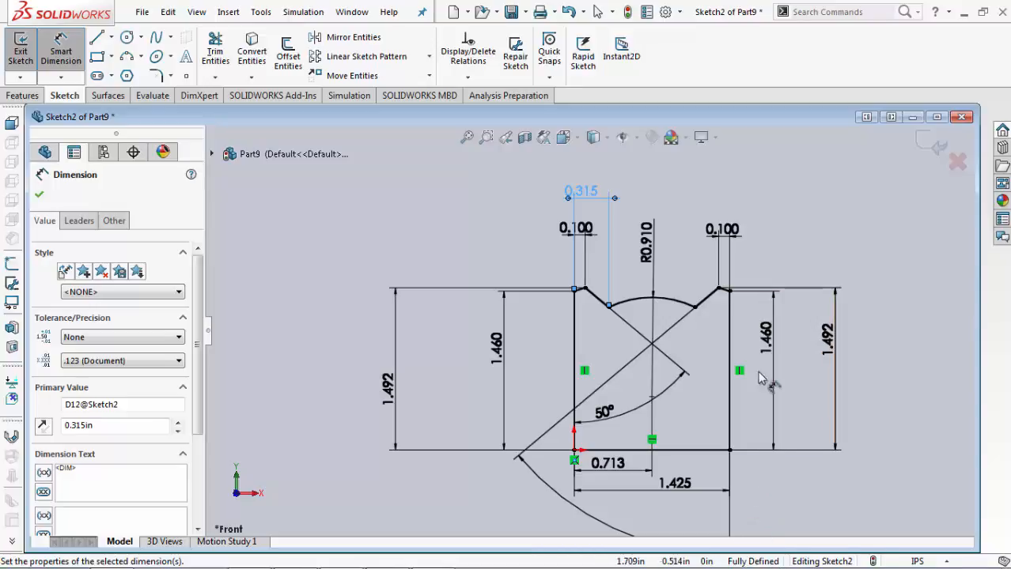
{"action": "left_click", "coordinate": [505, 204]}
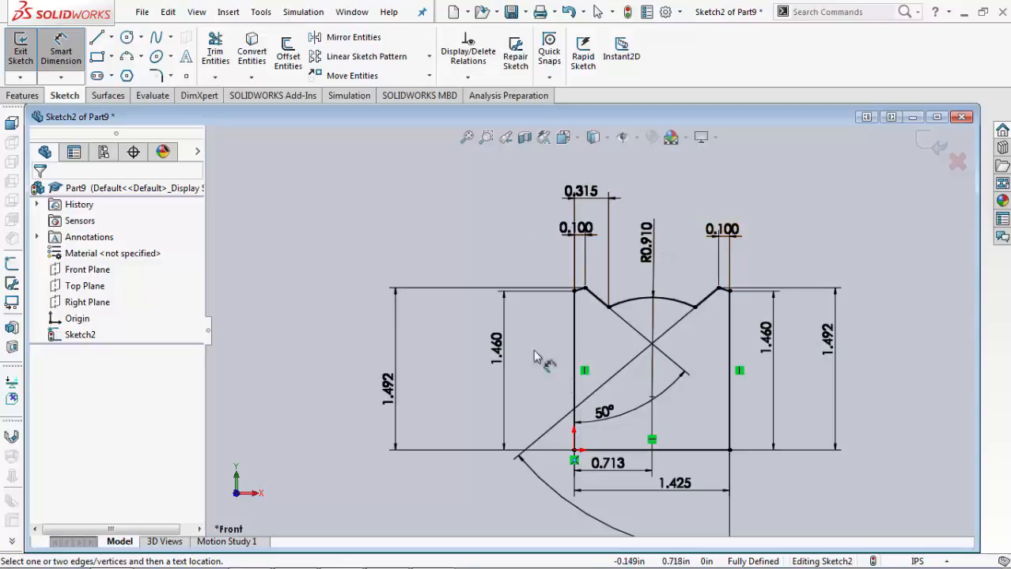
Step: Finish the profile sketch and extrude it as a blind boss with a depth of 0.100 in
{"action": "scroll", "coordinate": [494, 373], "scroll_direction": "down", "scroll_amount": 1}
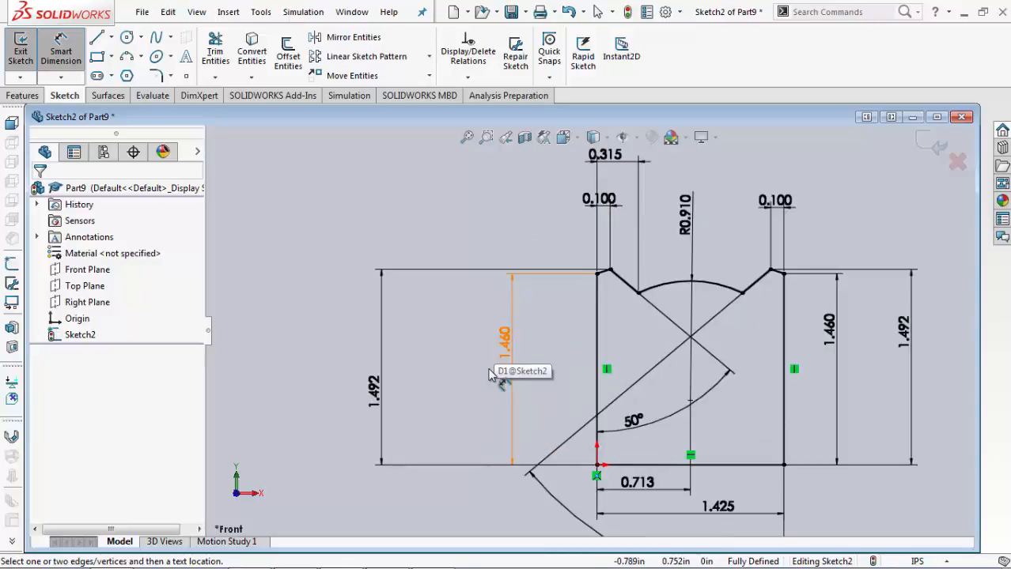
{"action": "scroll", "coordinate": [494, 374], "scroll_direction": "up", "scroll_amount": 5}
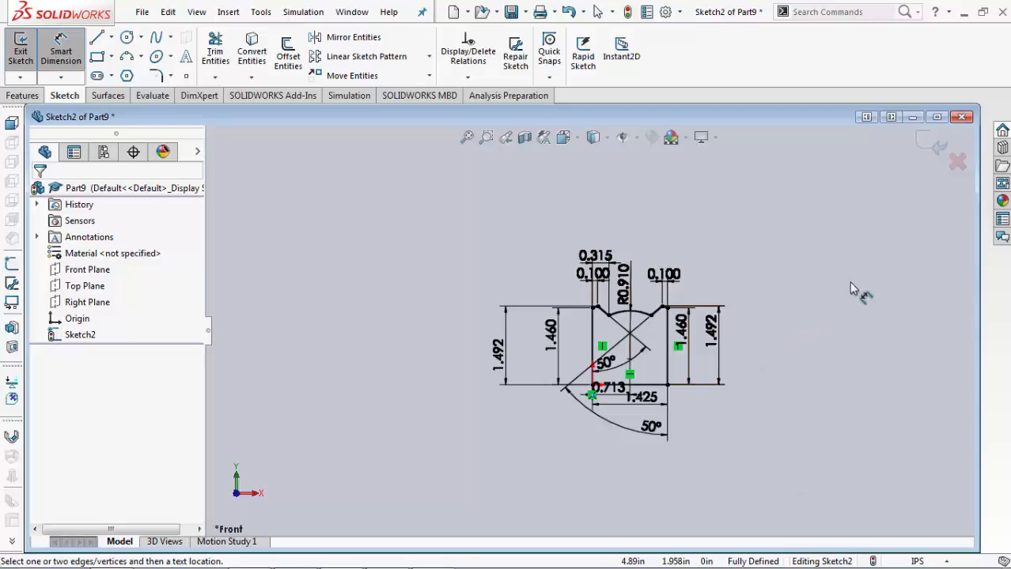
{"action": "left_click", "coordinate": [922, 140]}
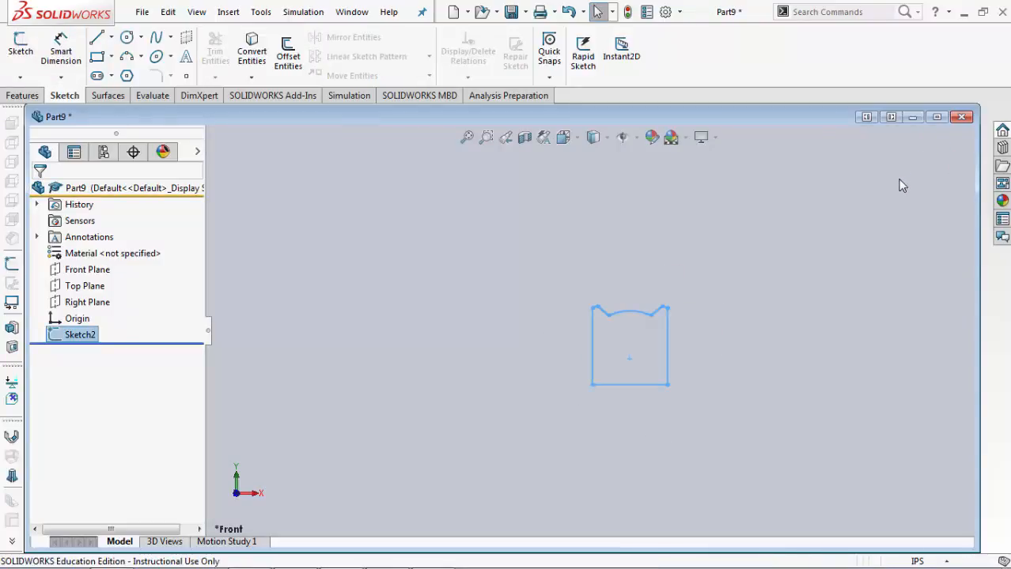
{"action": "left_click", "coordinate": [35, 96]}
{"action": "left_click", "coordinate": [31, 53]}
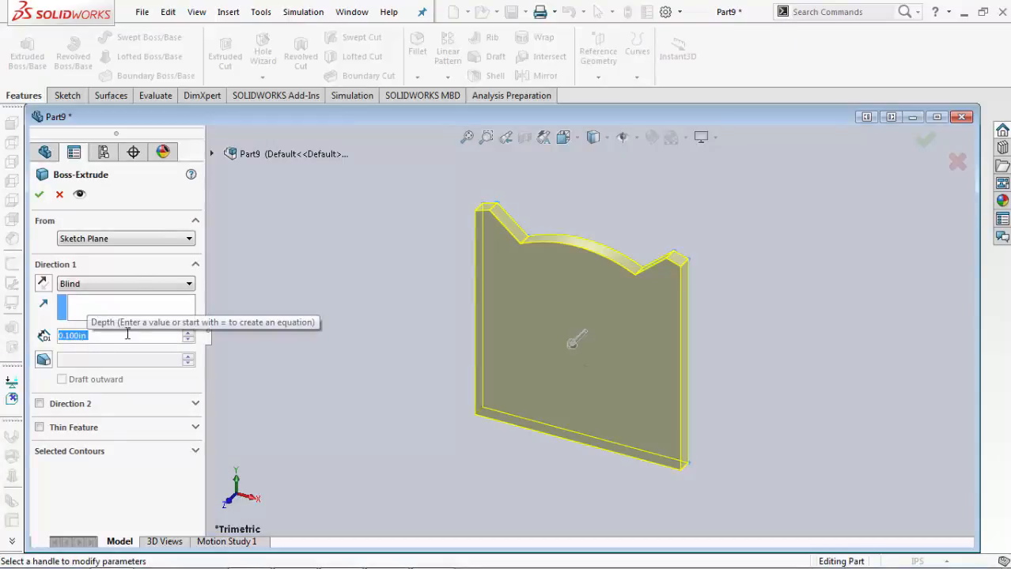
{"action": "left_click", "coordinate": [38, 196]}
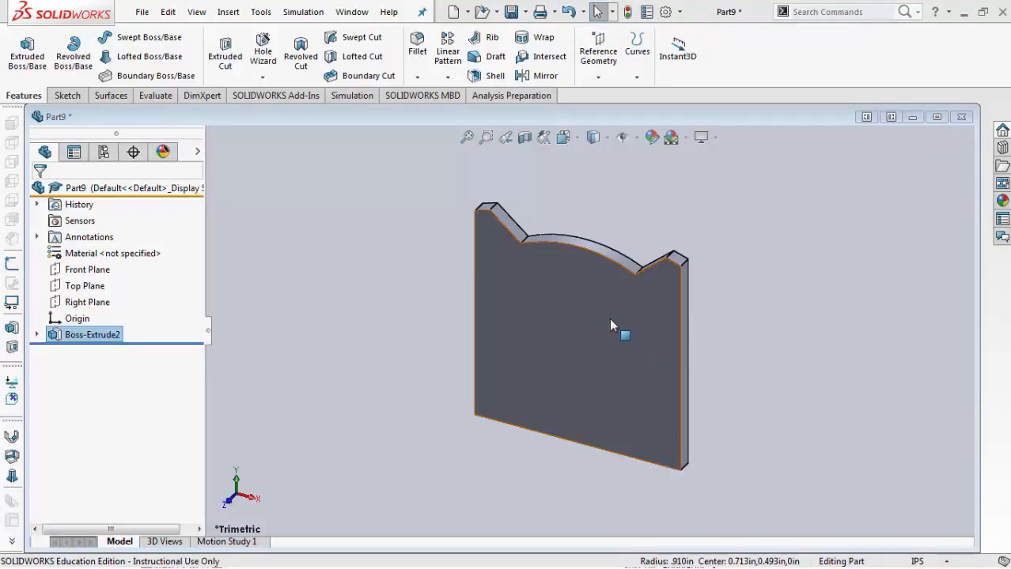
Step: Switch to the Back view and start an Extruded Boss/Base sketch on the plate's back face
{"action": "left_click", "coordinate": [576, 139]}
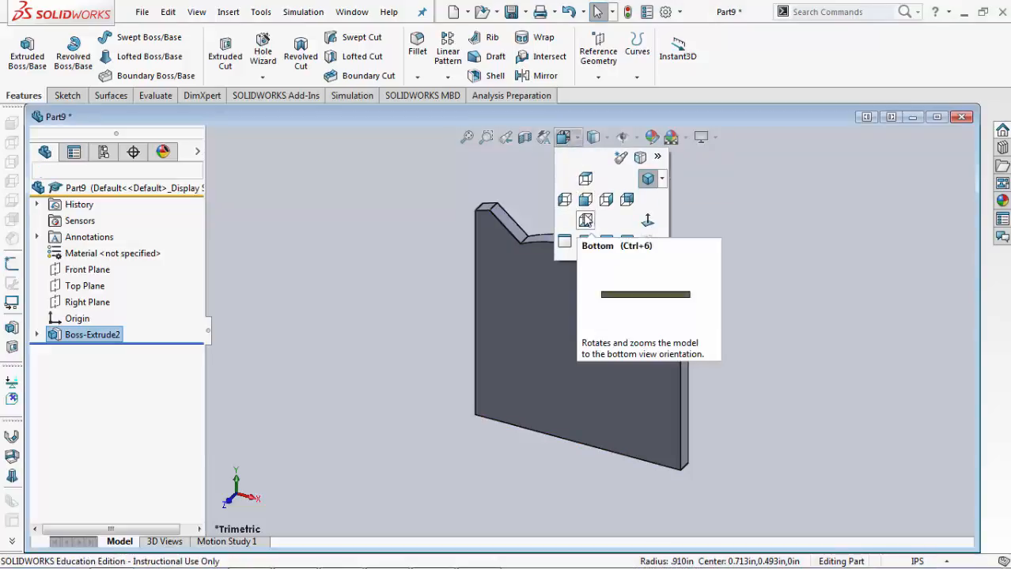
{"action": "left_click", "coordinate": [626, 199]}
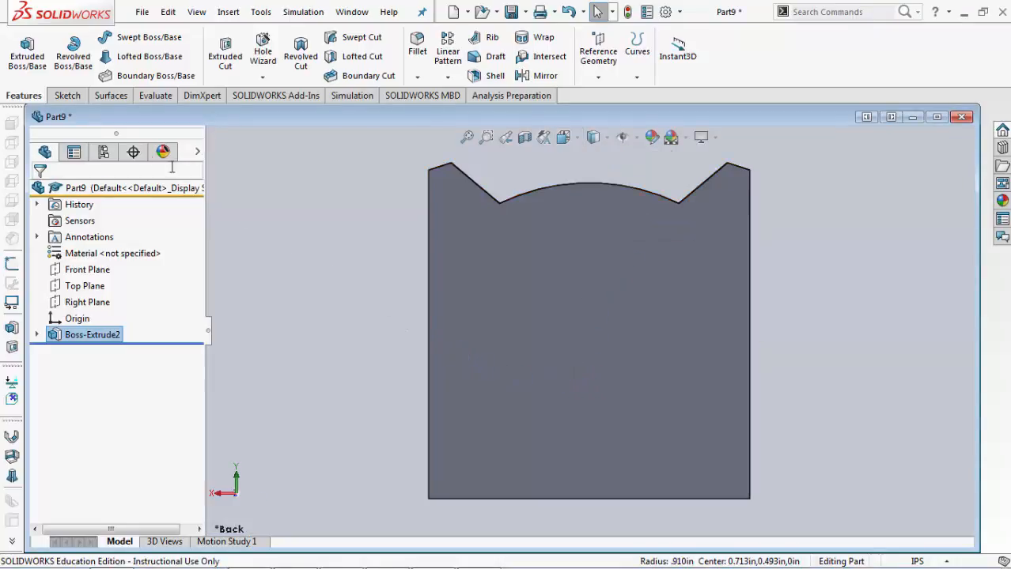
{"action": "left_click", "coordinate": [31, 69]}
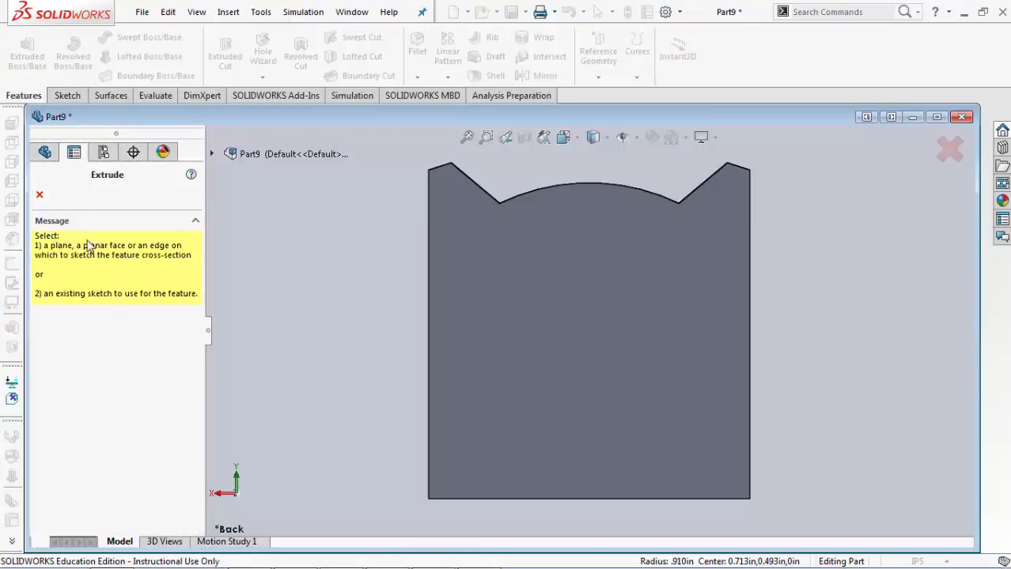
{"action": "left_click", "coordinate": [565, 369]}
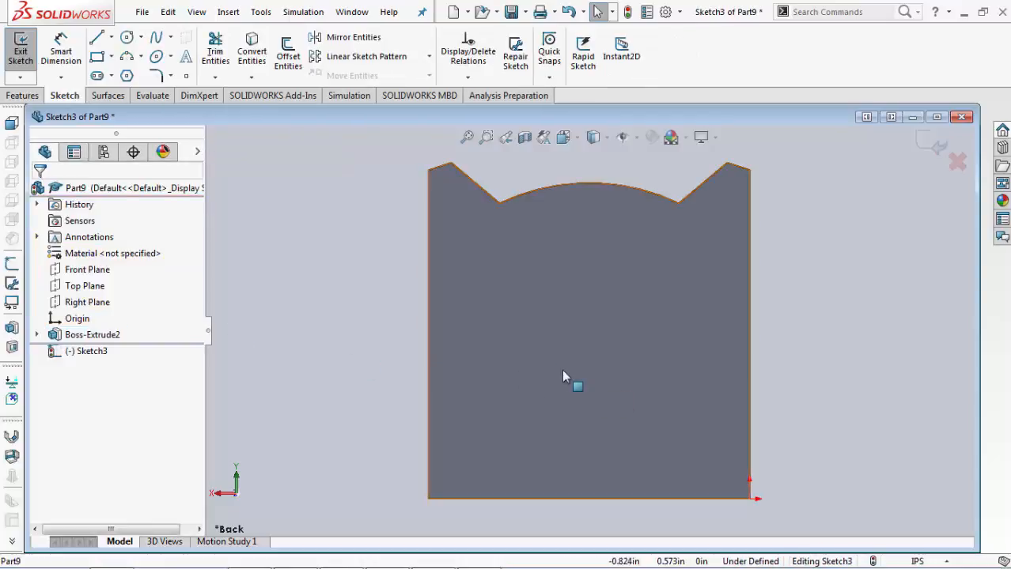
Step: Sketch a tall, narrow corner rectangle about 0.15 in wide, clear of the plate's left edge in the Back view
{"action": "left_click", "coordinate": [97, 57]}
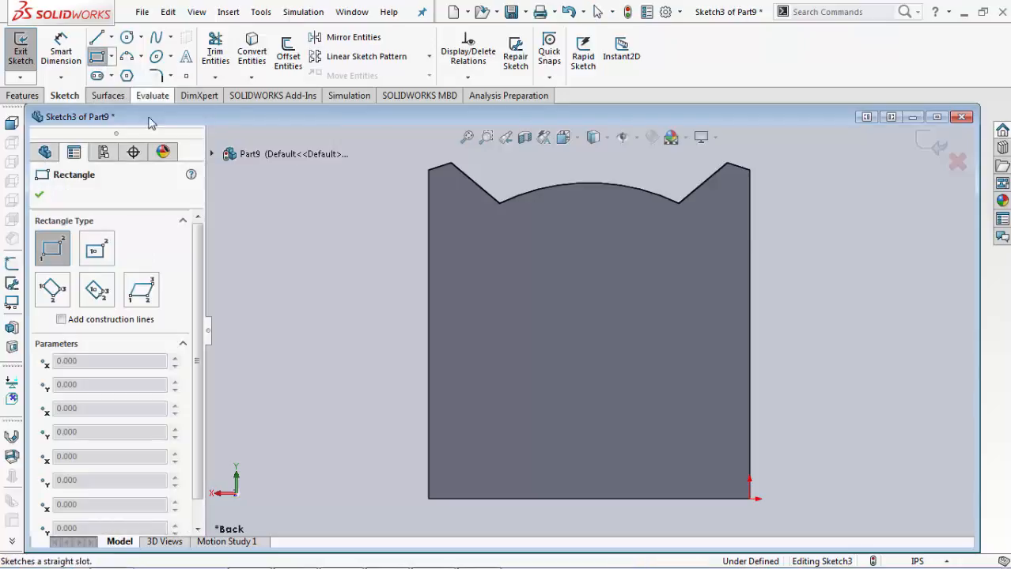
{"action": "left_click", "coordinate": [264, 183]}
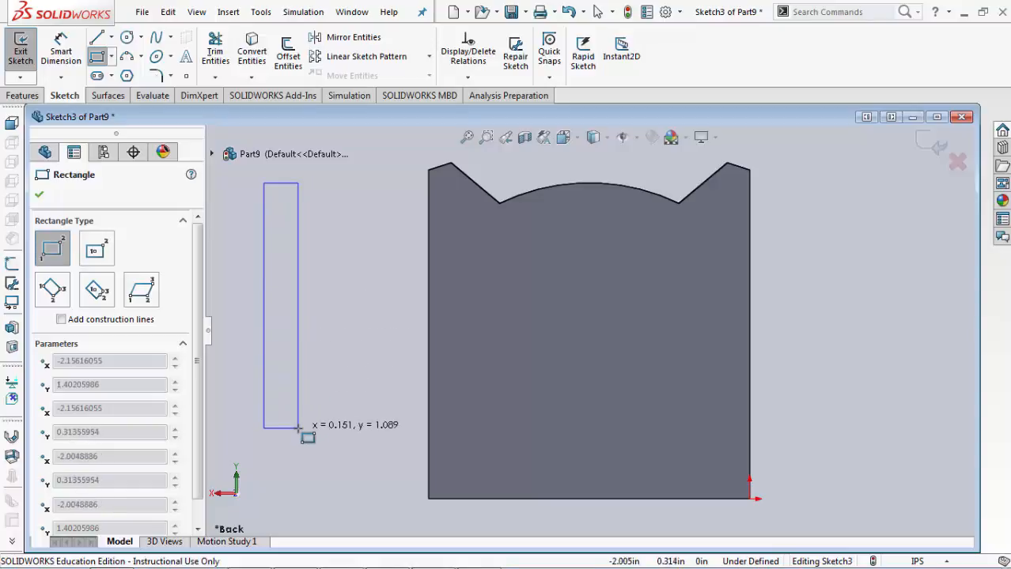
{"action": "left_click", "coordinate": [299, 417]}
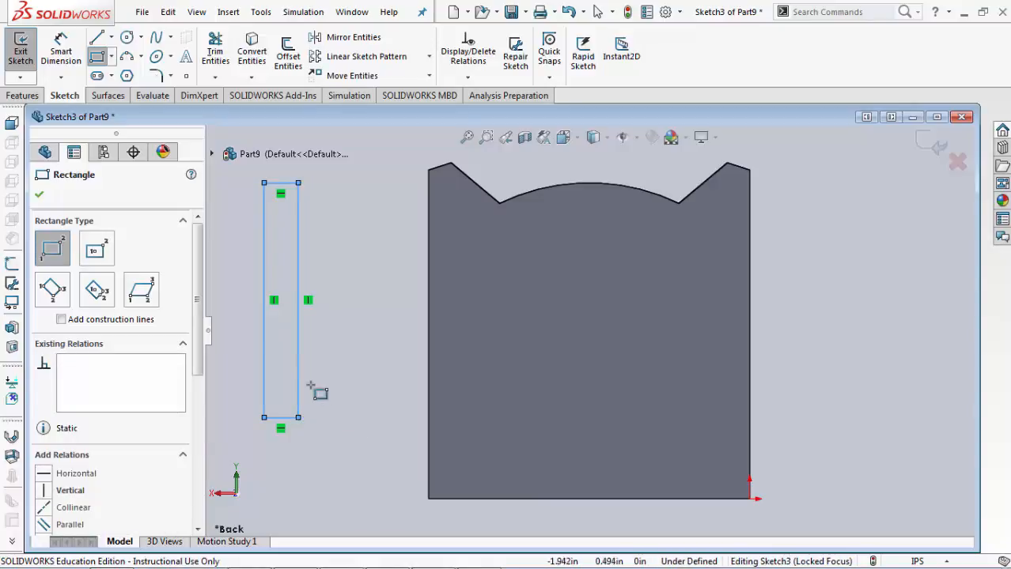
Step: Dimension the width of the narrow rectangle along its top edge to 0.075 in, placing it above the rectangle
{"action": "left_click", "coordinate": [61, 50]}
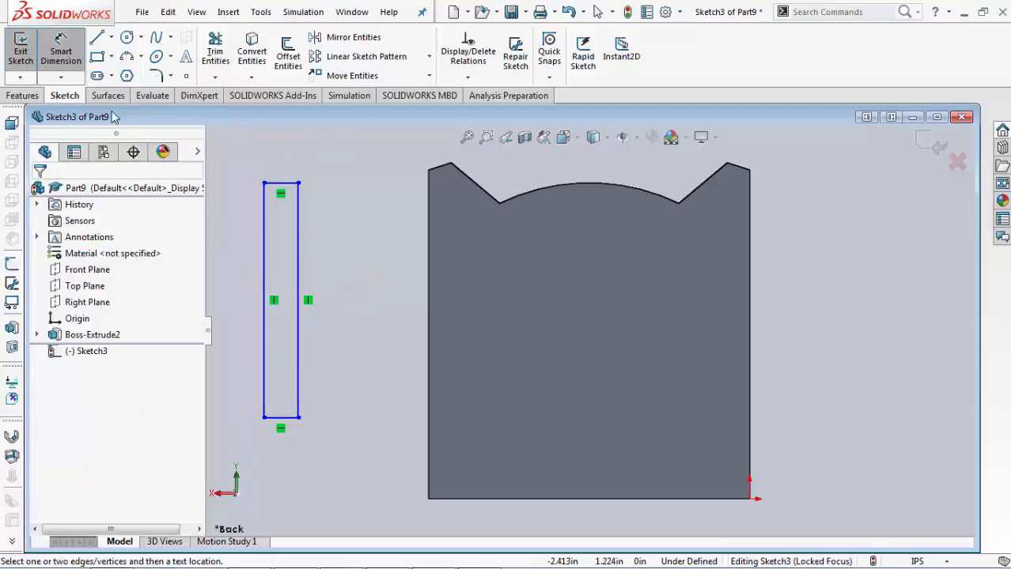
{"action": "left_click", "coordinate": [284, 184]}
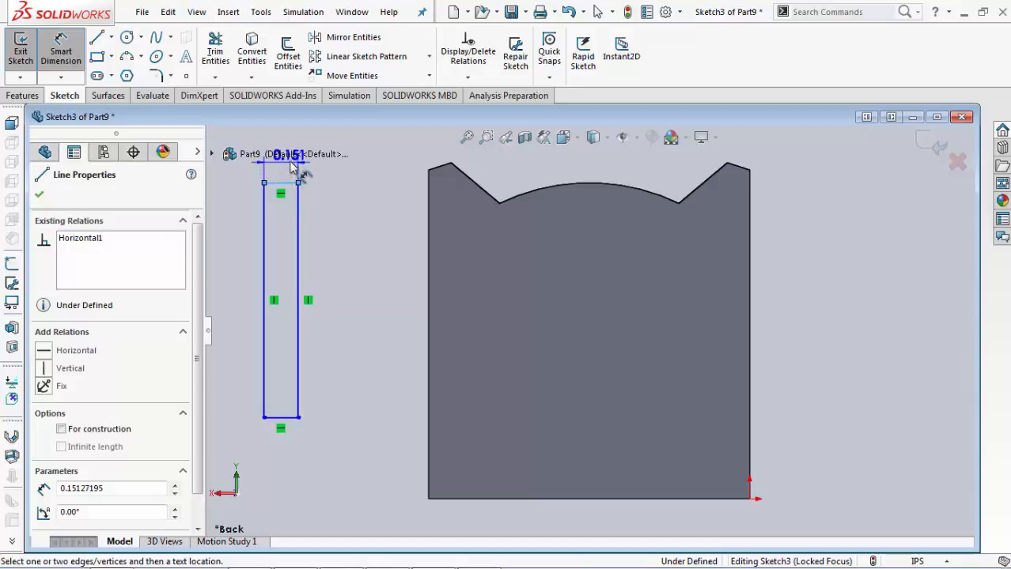
{"action": "left_click", "coordinate": [286, 162]}
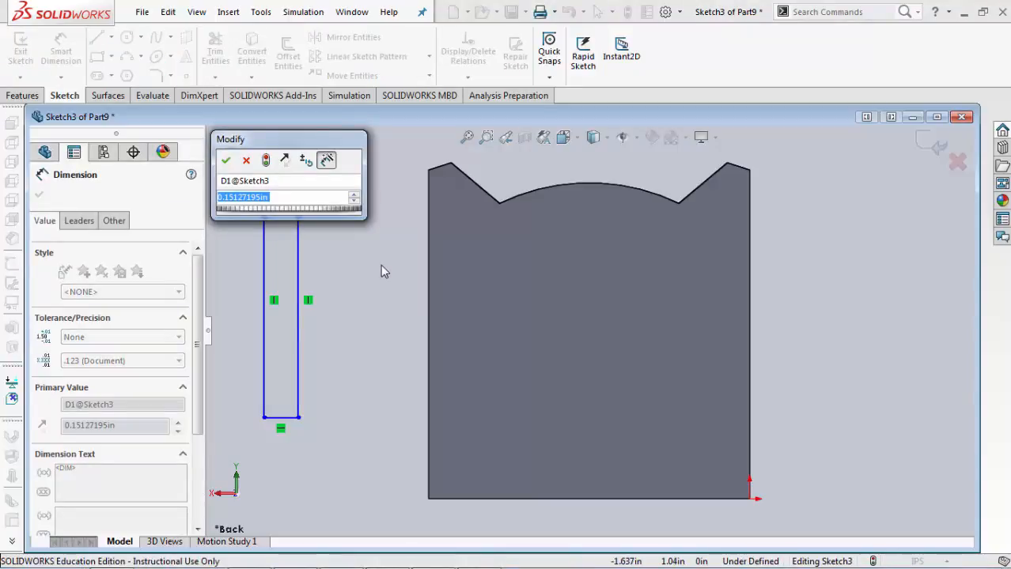
{"action": "type", "text": ".075"}
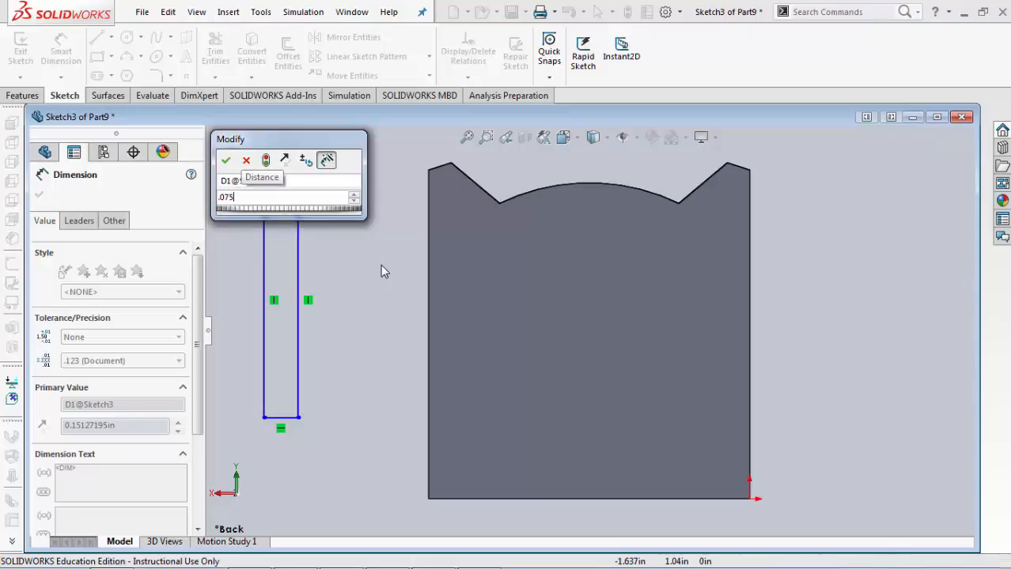
{"action": "key", "text": "Return"}
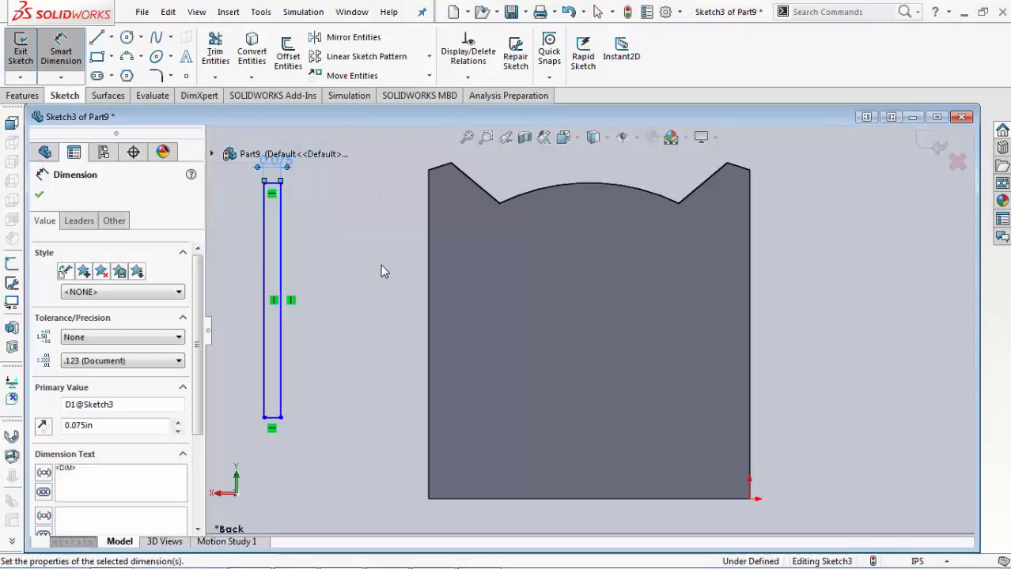
Step: Dimension the height of the narrow rectangle to 1.17 in, placing the dimension between the rectangle and the plate
{"action": "left_click", "coordinate": [281, 289]}
{"action": "left_click", "coordinate": [329, 279]}
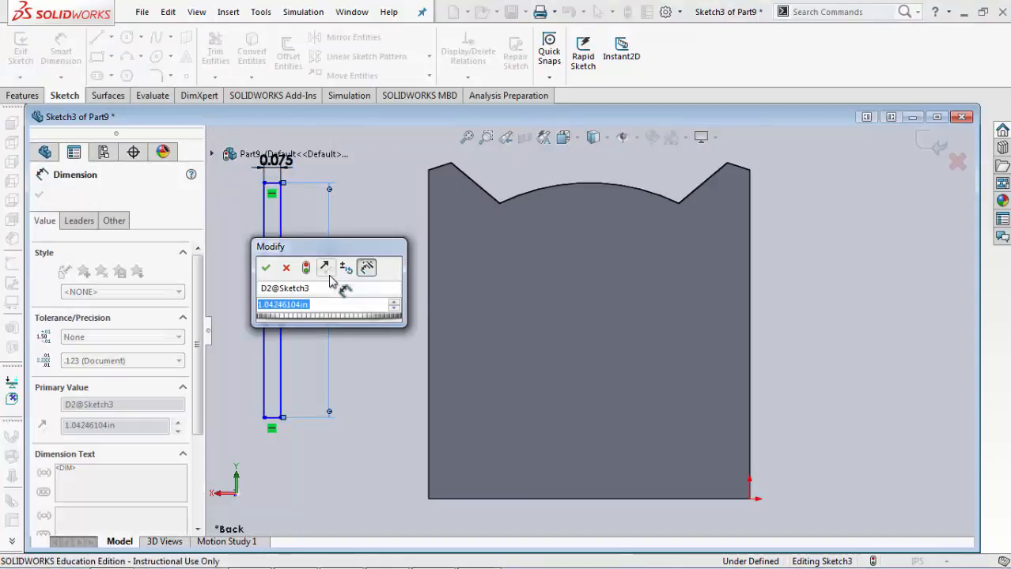
{"action": "type", "text": "1.17"}
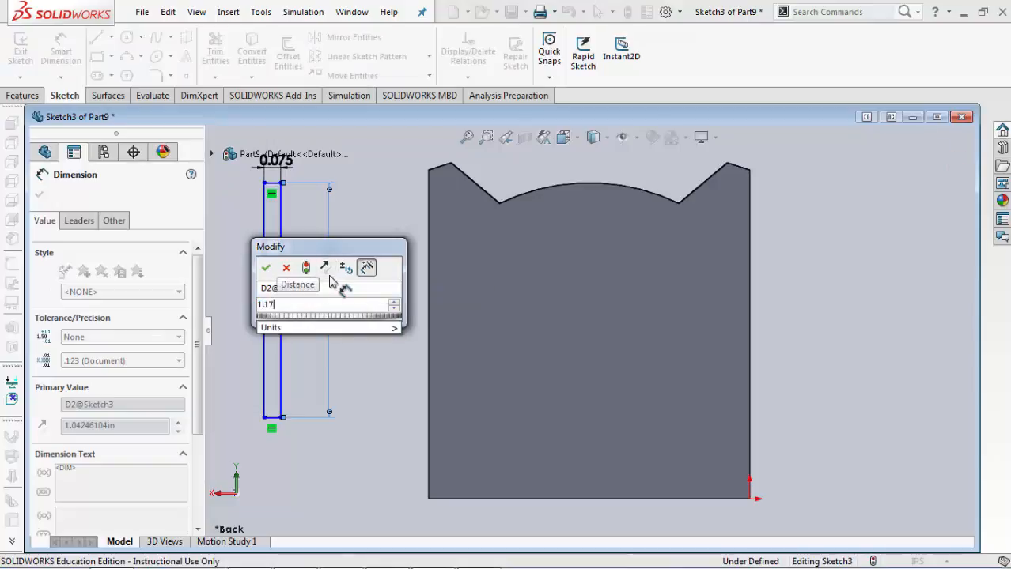
{"action": "key", "text": "Return"}
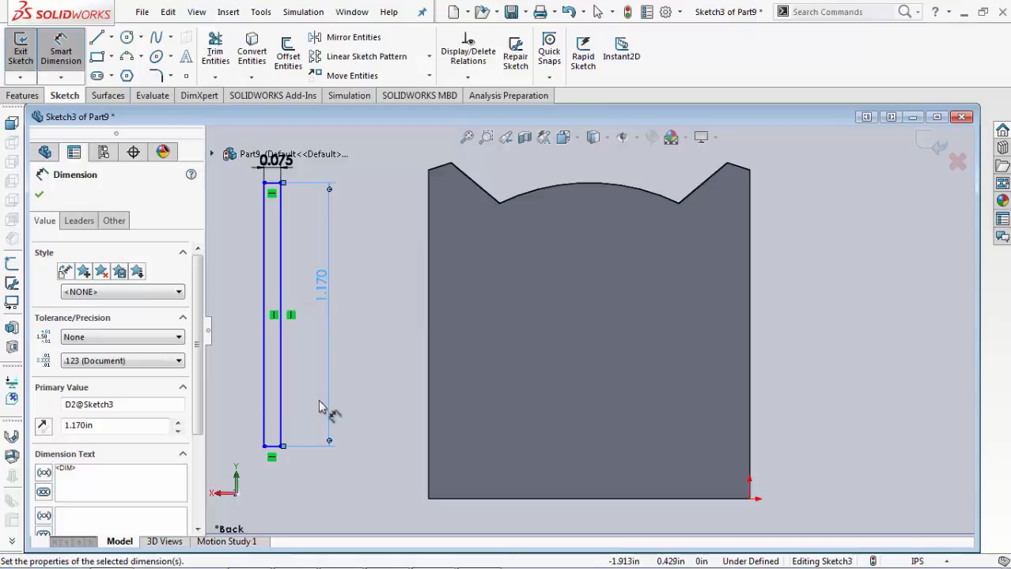
Step: Dimension the rectangle's long side nearest the plate to 0.675 in from the plate's vertical edge at the origin side
{"action": "middle_click_drag", "start_coordinate": [386, 391], "coordinate": [486, 300]}
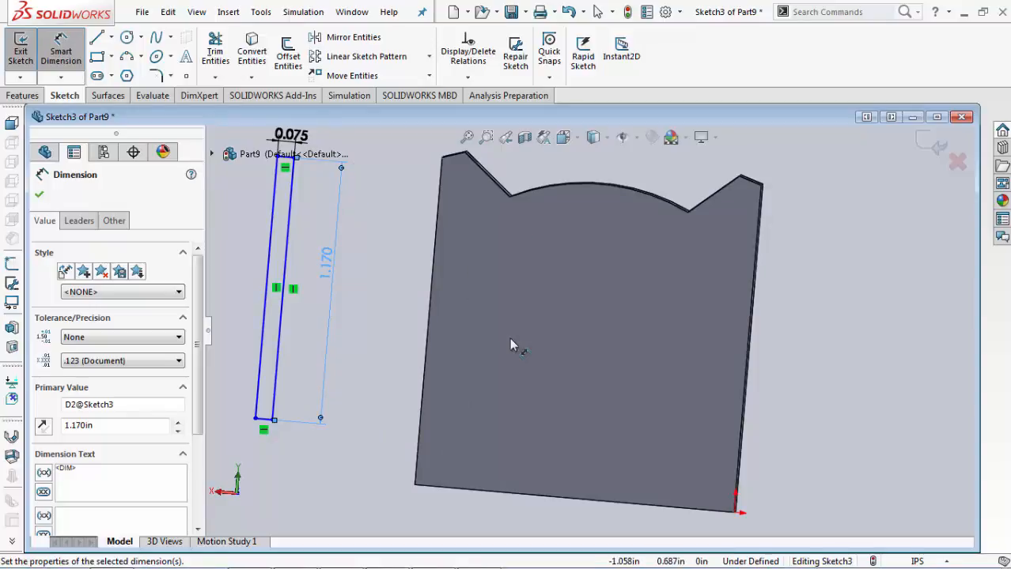
{"action": "mouse_move", "coordinate": [510, 340]}
{"action": "middle_mouse_down"}
{"action": "mouse_move", "coordinate": [615, 411]}
{"action": "mouse_move", "coordinate": [555, 383]}
{"action": "mouse_move", "coordinate": [582, 394]}
{"action": "mouse_move", "coordinate": [564, 389]}
{"action": "mouse_move", "coordinate": [609, 446]}
{"action": "mouse_move", "coordinate": [646, 460]}
{"action": "mouse_move", "coordinate": [529, 431]}
{"action": "mouse_move", "coordinate": [566, 437]}
{"action": "mouse_move", "coordinate": [605, 379]}
{"action": "mouse_move", "coordinate": [616, 424]}
{"action": "mouse_move", "coordinate": [602, 393]}
{"action": "mouse_move", "coordinate": [584, 408]}
{"action": "mouse_move", "coordinate": [590, 421]}
{"action": "mouse_move", "coordinate": [573, 419]}
{"action": "mouse_move", "coordinate": [608, 429]}
{"action": "middle_mouse_up"}
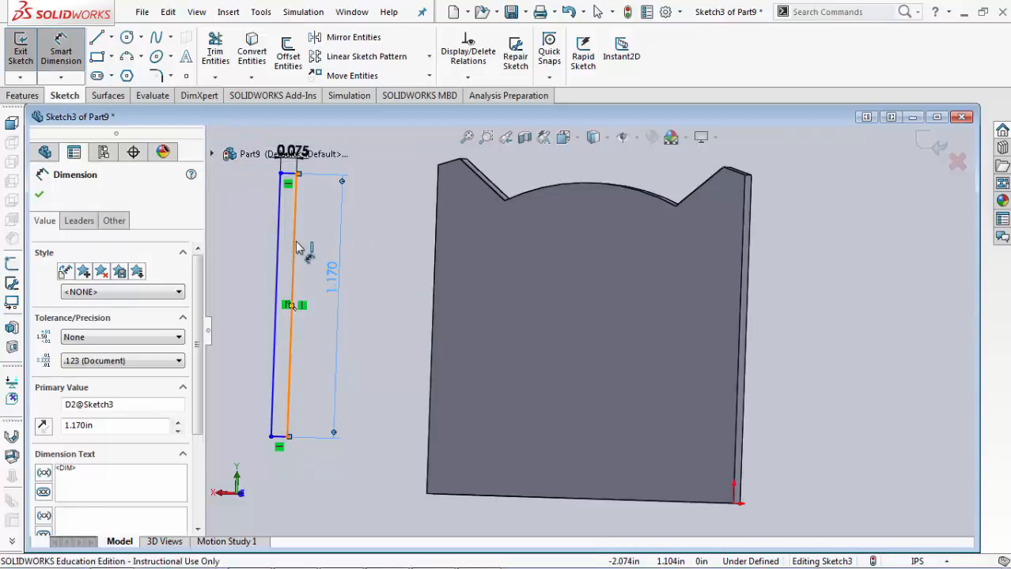
{"action": "left_click_drag", "start_coordinate": [297, 247], "coordinate": [740, 357]}
{"action": "left_click", "coordinate": [739, 357]}
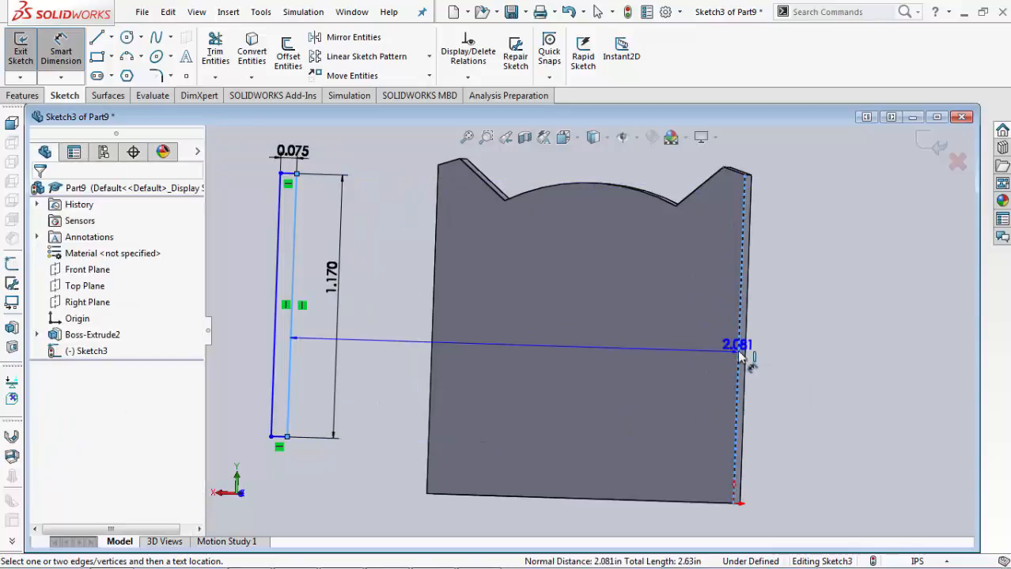
{"action": "left_click", "coordinate": [637, 164]}
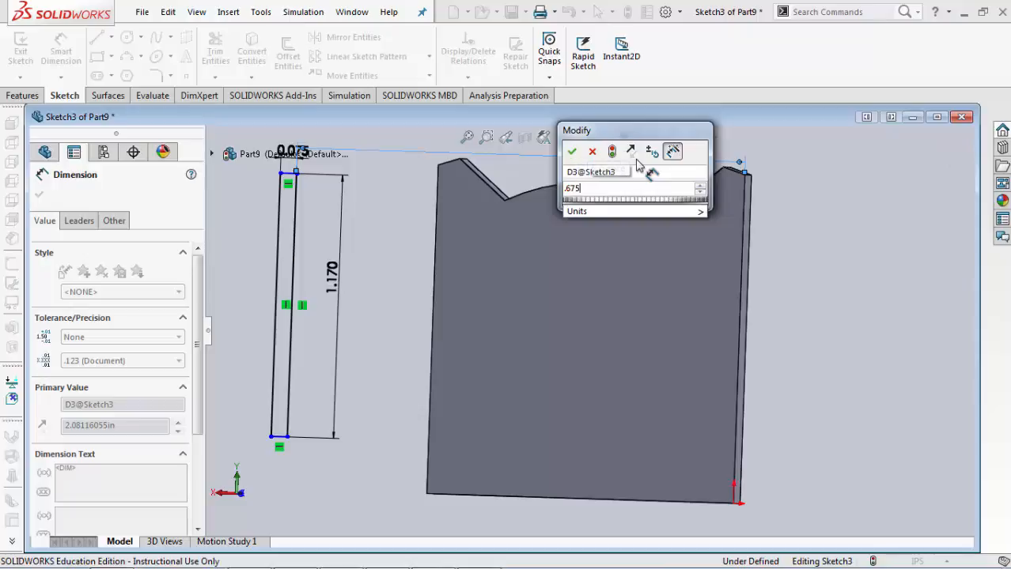
{"action": "key", "text": "Return"}
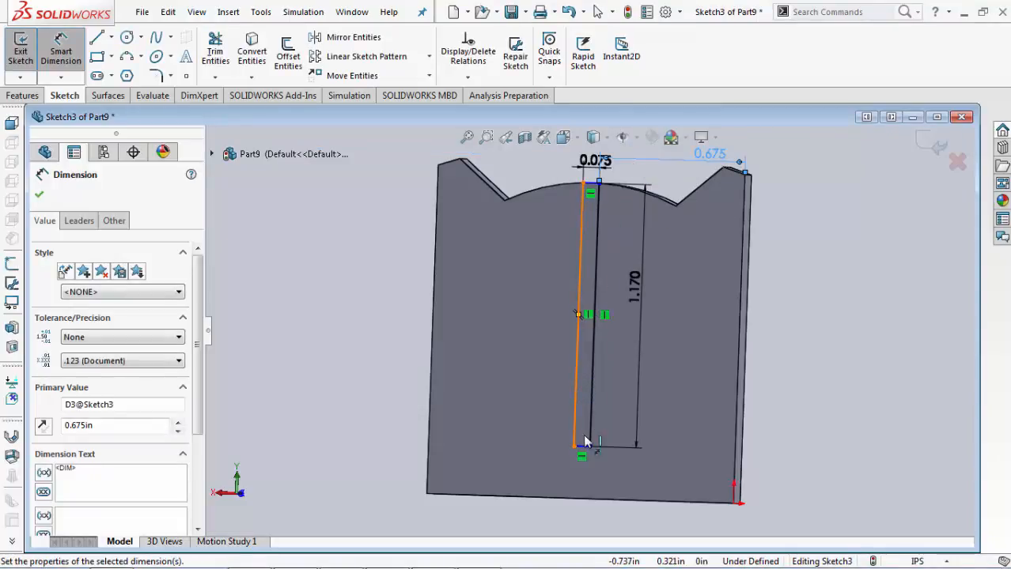
Step: Dimension the rectangle's bottom line to a distance of 0 from the plate's bottom edge and finish dimensioning
{"action": "left_click", "coordinate": [584, 448]}
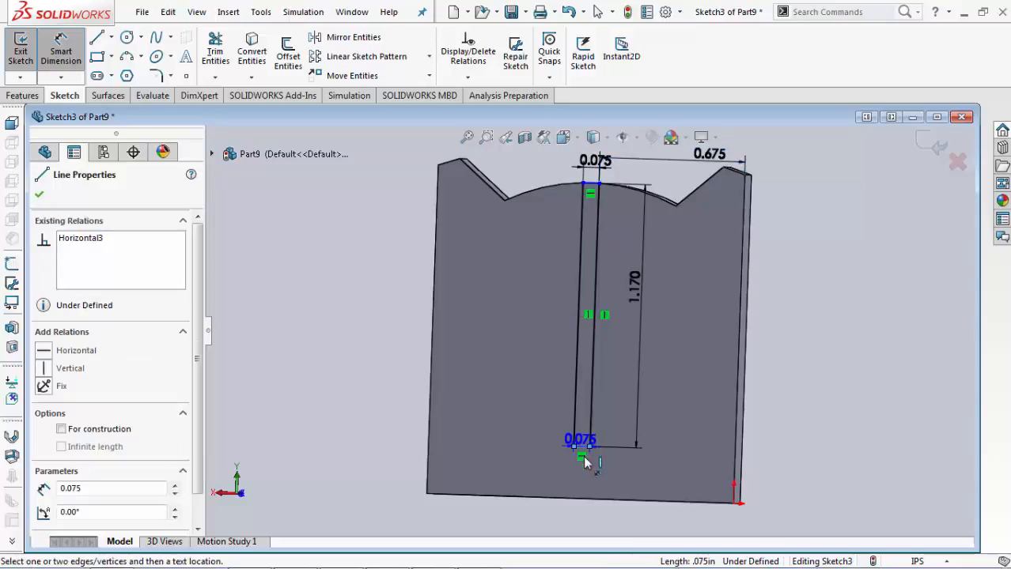
{"action": "left_click", "coordinate": [590, 499]}
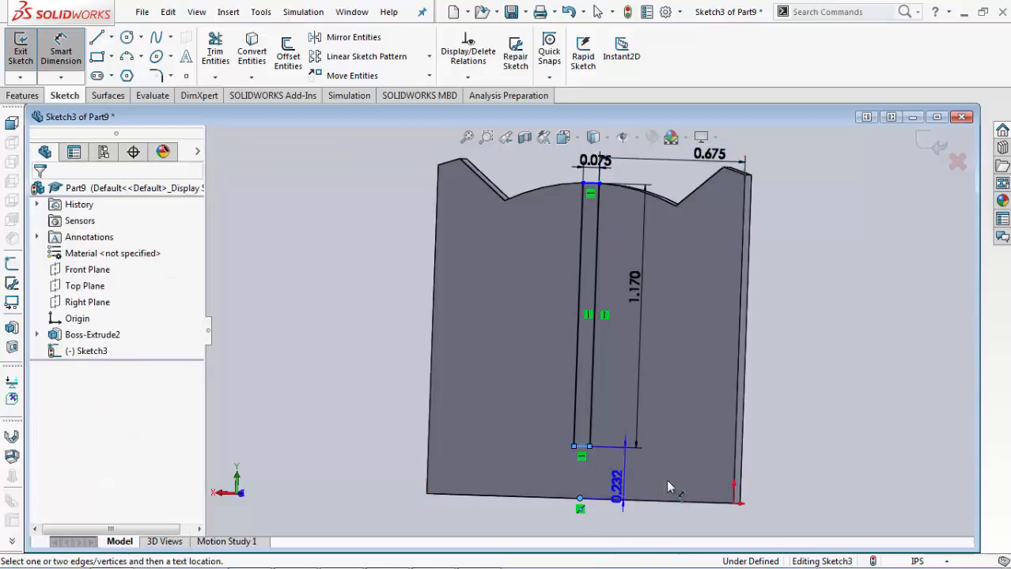
{"action": "left_click", "coordinate": [773, 474]}
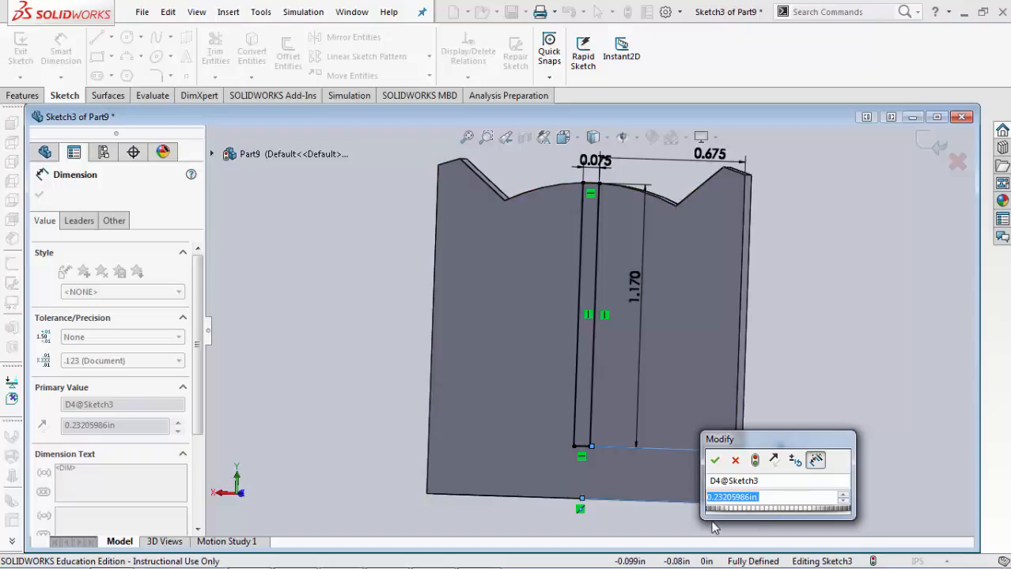
{"action": "type", "text": "0"}
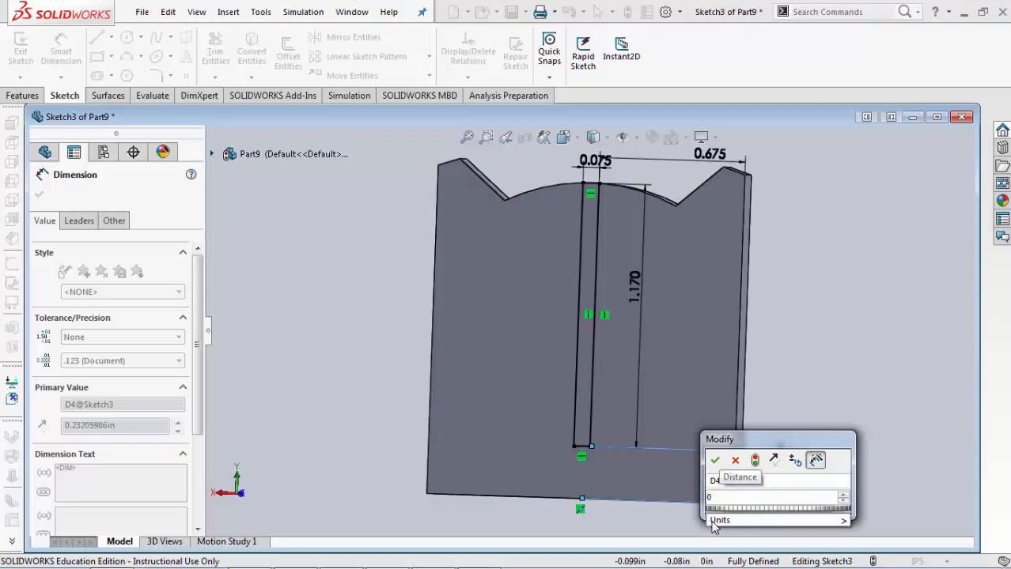
{"action": "key", "text": "Return"}
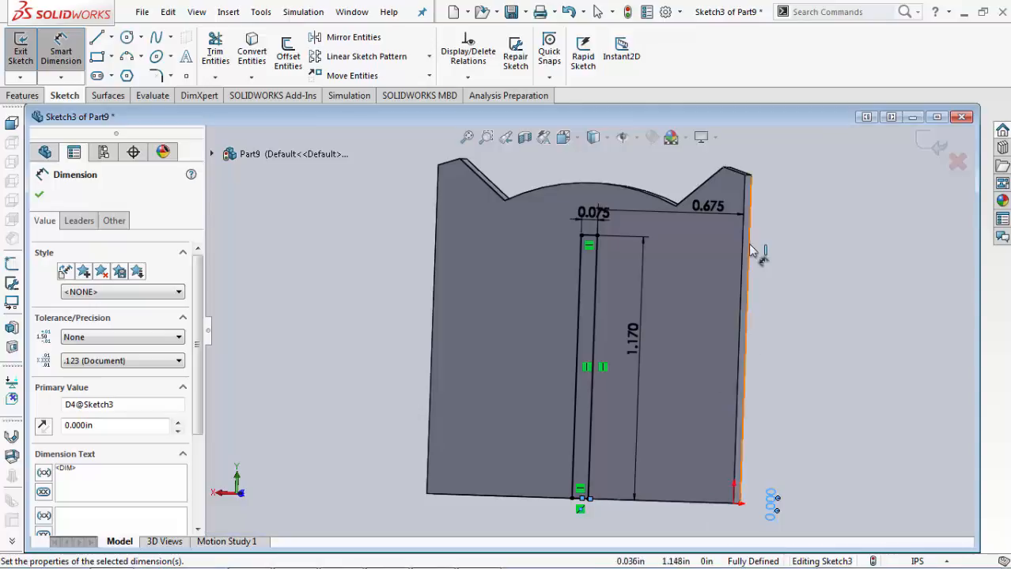
{"action": "left_click", "coordinate": [39, 194]}
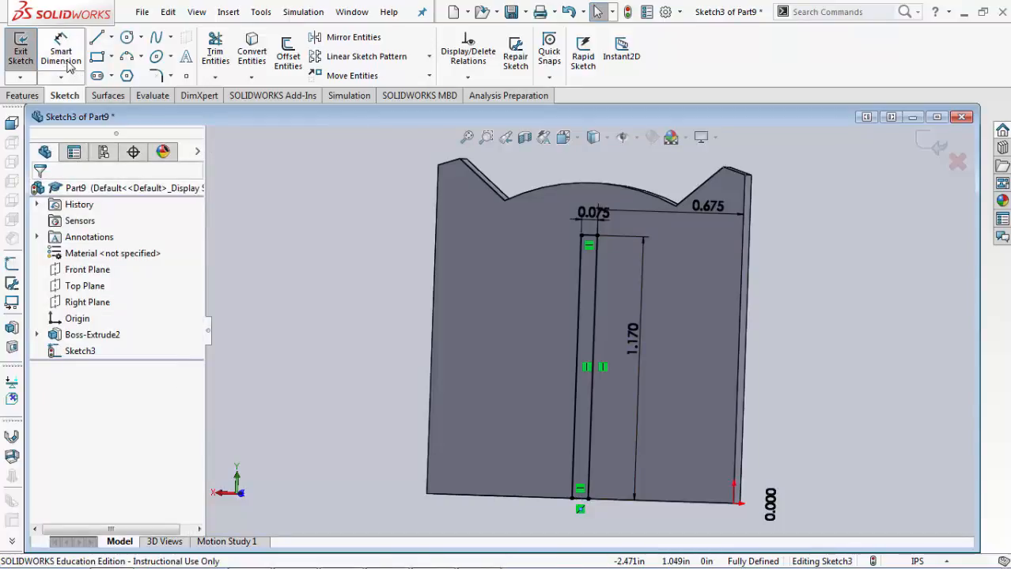
Step: Finish the rectangle sketch and extrude it as a blind boss with a depth of 0.45 in, merged with the plate
{"action": "left_click", "coordinate": [22, 55]}
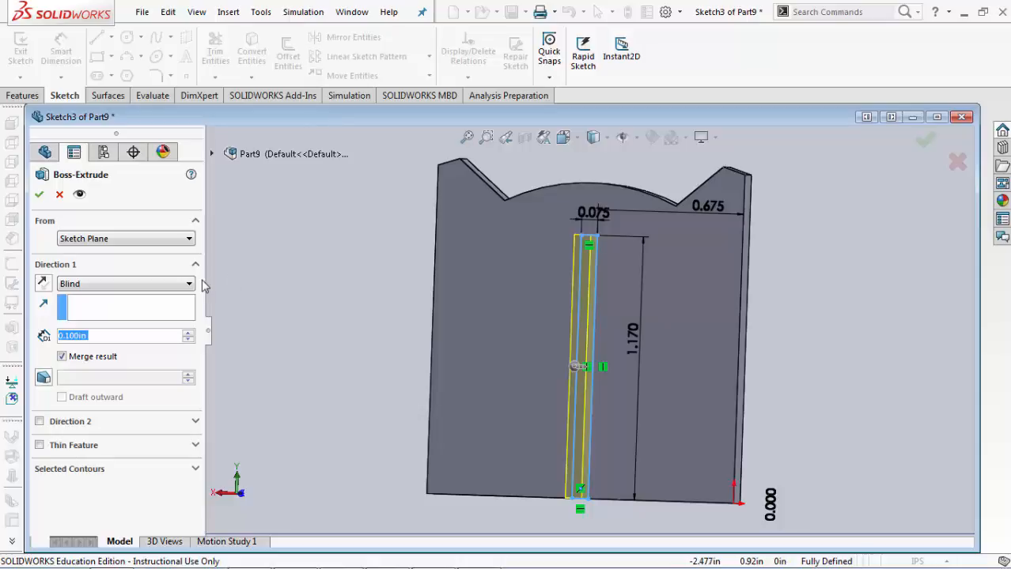
{"action": "type", "text": ".45"}
{"action": "key", "text": "Return"}
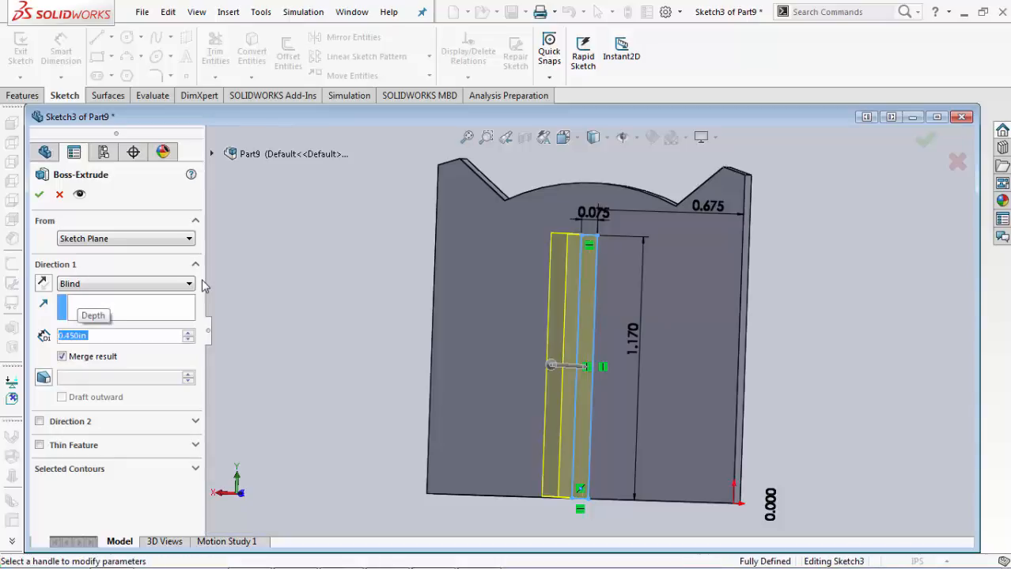
{"action": "mouse_move", "coordinate": [506, 302]}
{"action": "middle_mouse_down"}
{"action": "mouse_move", "coordinate": [441, 307]}
{"action": "mouse_move", "coordinate": [535, 296]}
{"action": "mouse_move", "coordinate": [498, 306]}
{"action": "mouse_move", "coordinate": [426, 296]}
{"action": "mouse_move", "coordinate": [537, 311]}
{"action": "middle_mouse_up"}
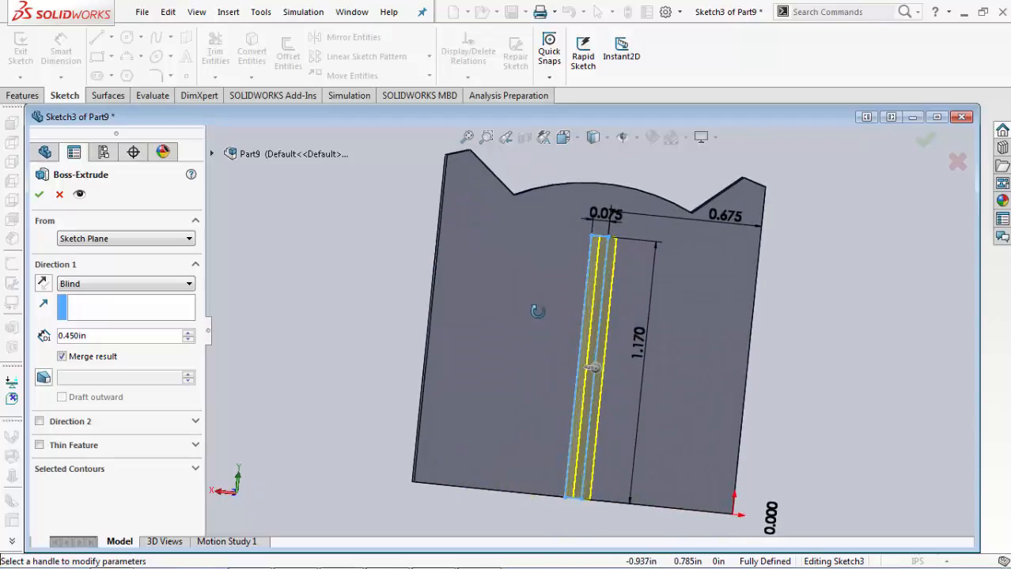
{"action": "left_click", "coordinate": [40, 196]}
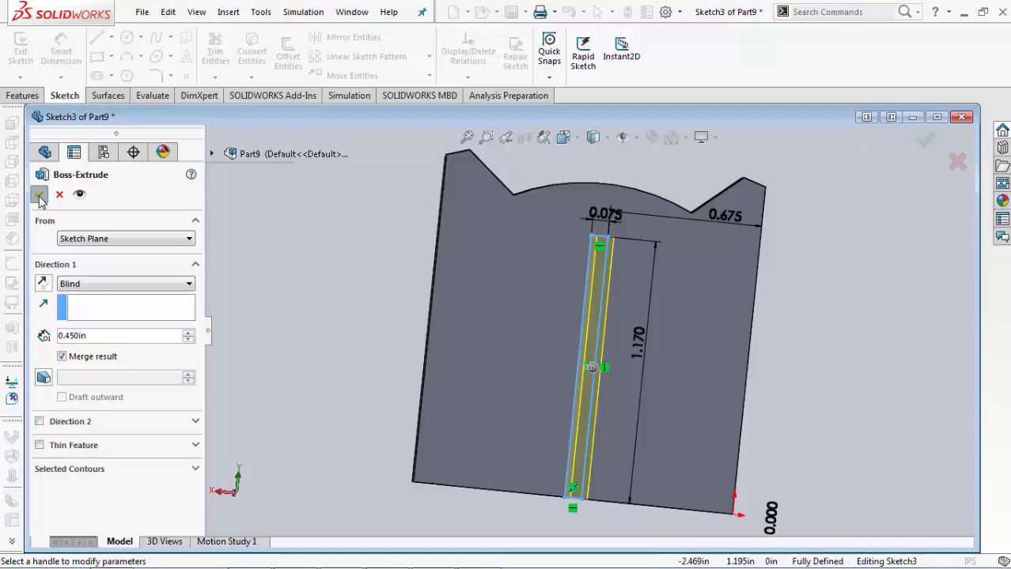
Step: Start an Extruded Cut sketch on the large side face of the new rib
{"action": "middle_click_drag", "start_coordinate": [644, 363], "coordinate": [656, 386]}
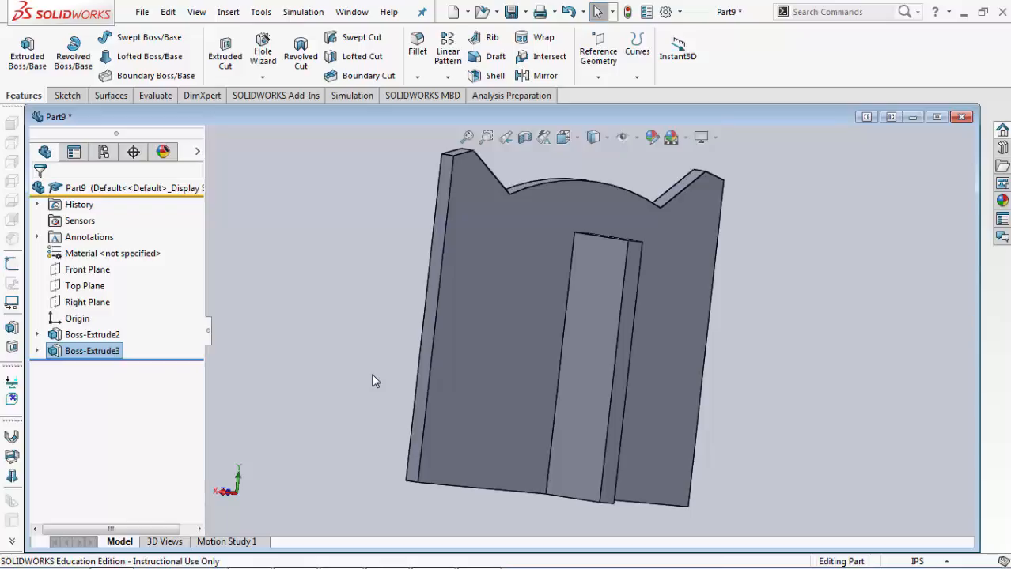
{"action": "middle_click_drag", "start_coordinate": [373, 380], "coordinate": [316, 175]}
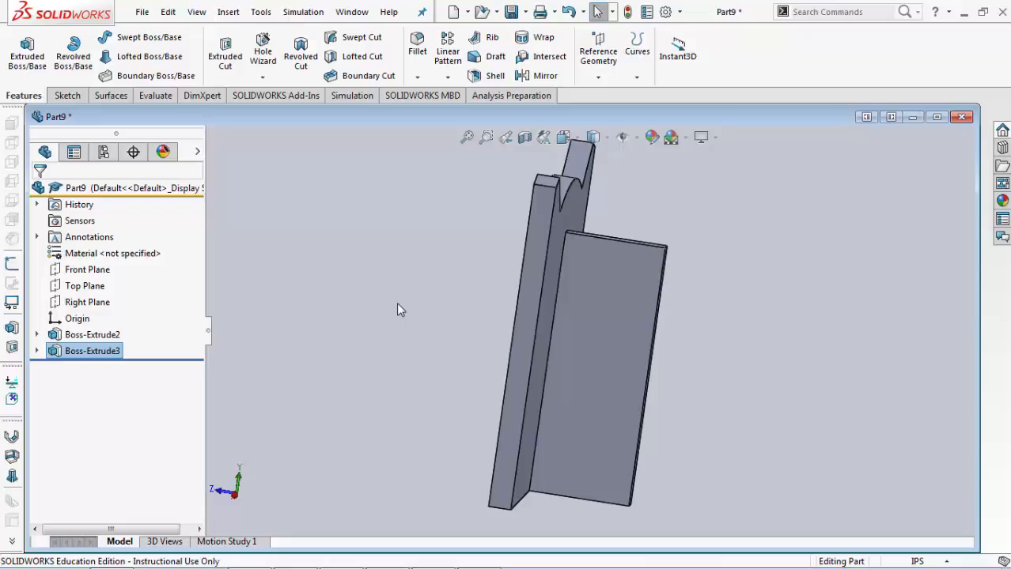
{"action": "left_click", "coordinate": [226, 59]}
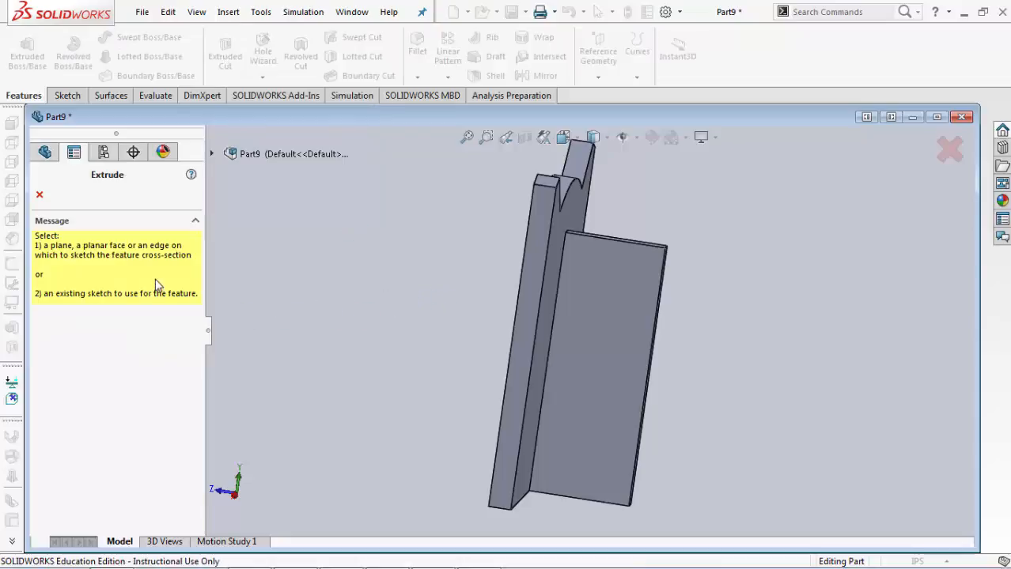
{"action": "left_click", "coordinate": [617, 303]}
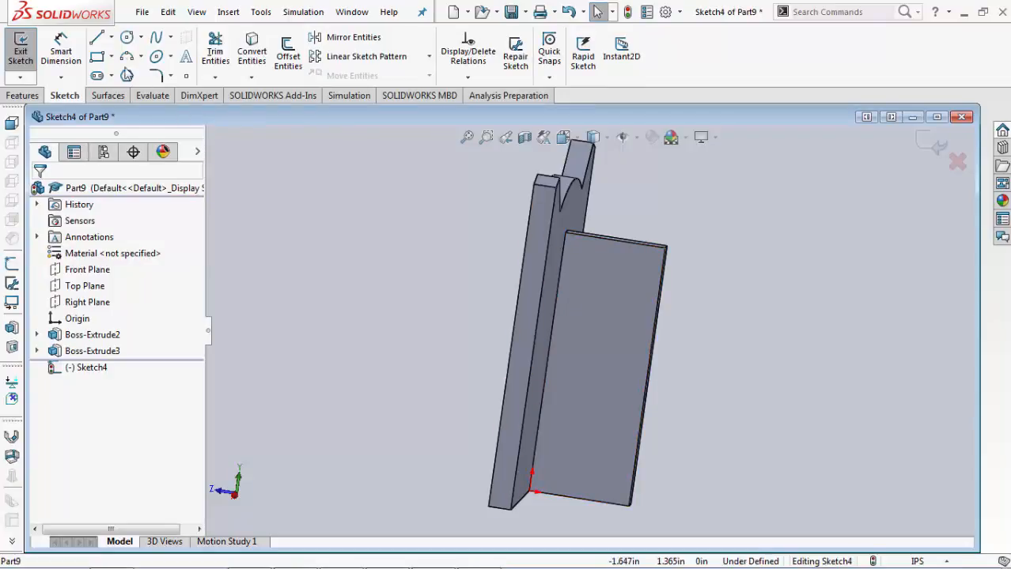
Step: Sketch a closed four-line profile at the rib's upper outer corner, about 0.28 in along the top and 0.40 in down the outer edge
{"action": "left_click", "coordinate": [96, 40]}
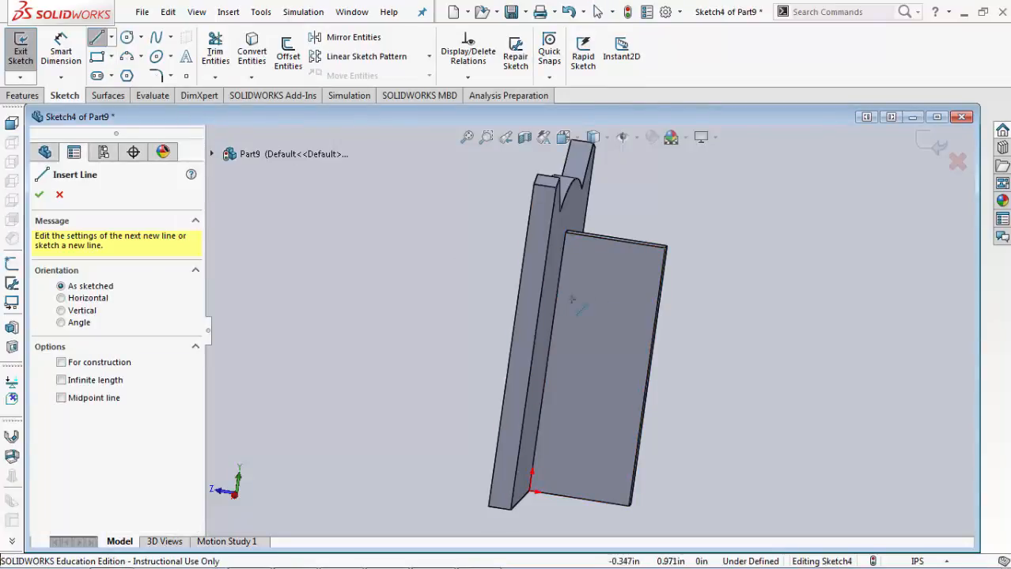
{"action": "left_click", "coordinate": [603, 237]}
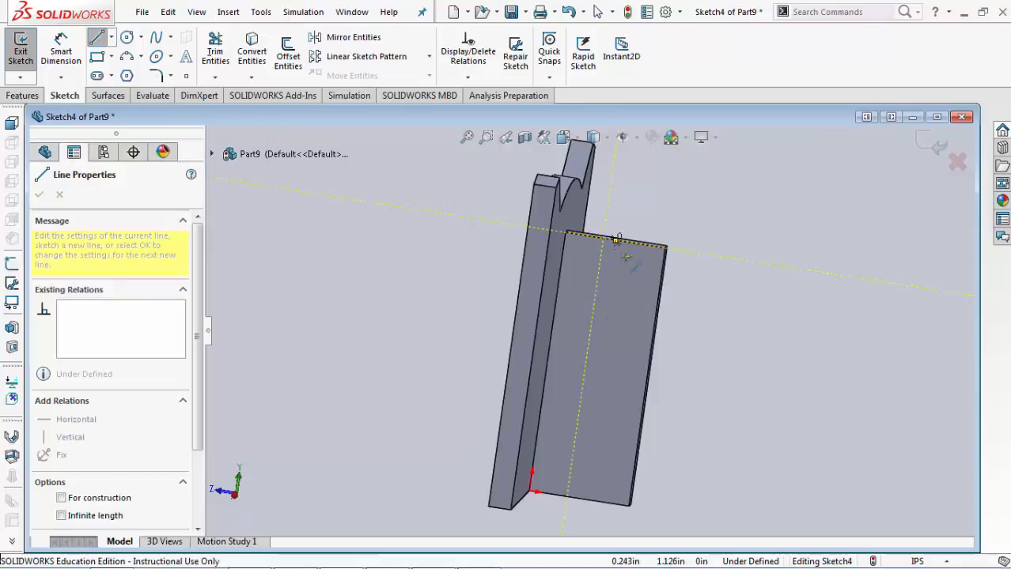
{"action": "left_click", "coordinate": [653, 336]}
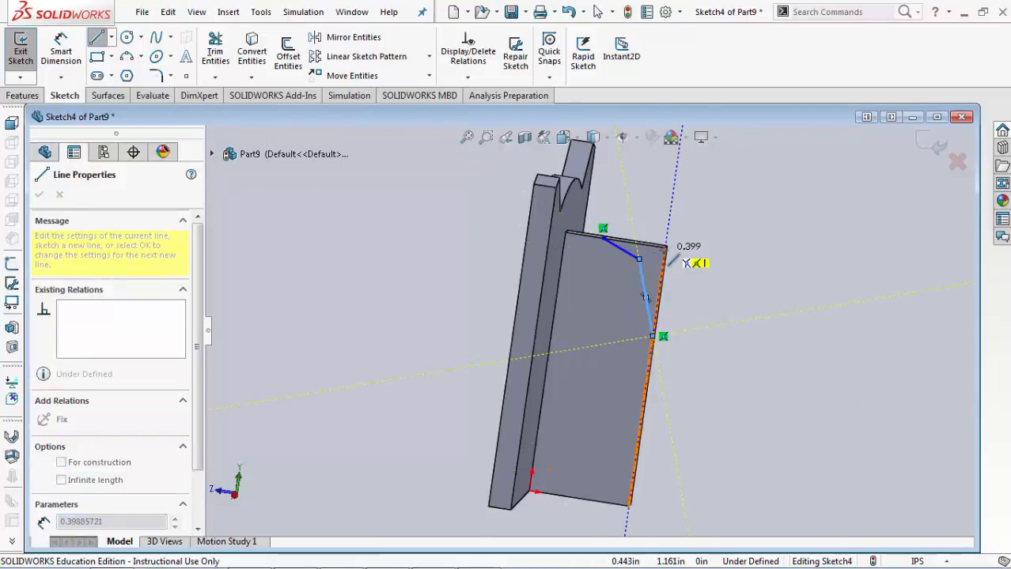
{"action": "left_click", "coordinate": [664, 248]}
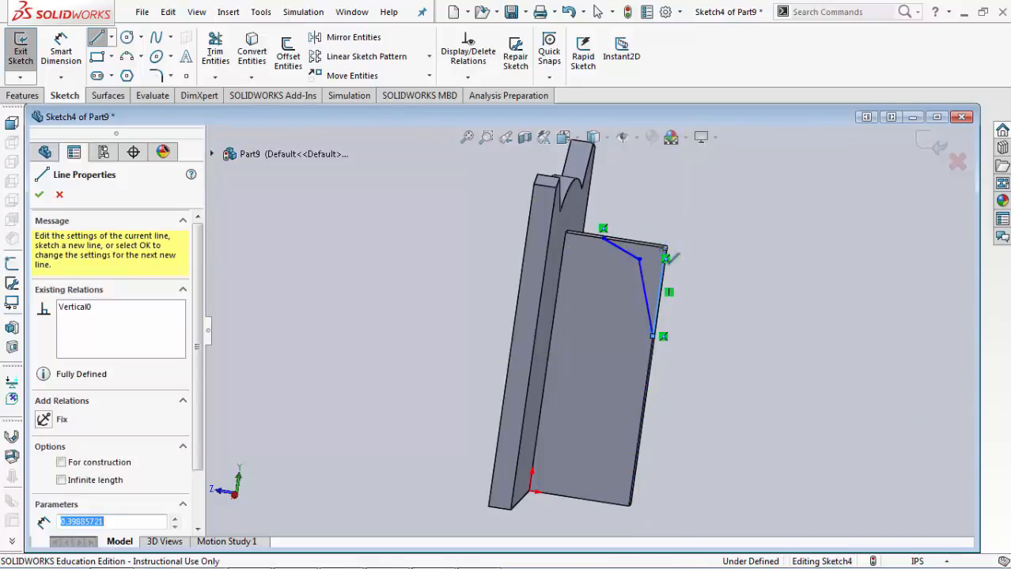
{"action": "left_click", "coordinate": [623, 247]}
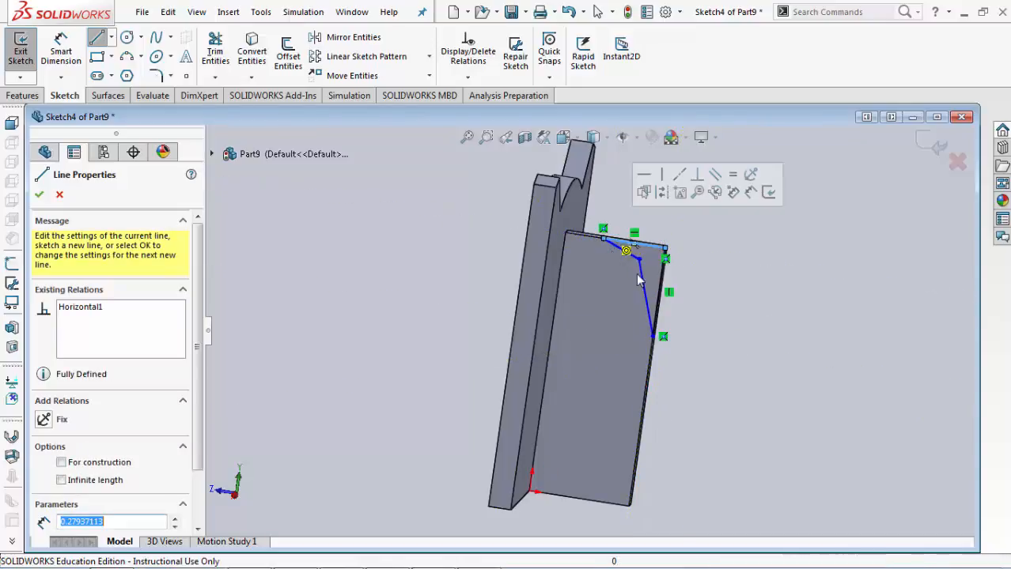
{"action": "right_click", "coordinate": [733, 263]}
{"action": "left_click", "coordinate": [763, 270]}
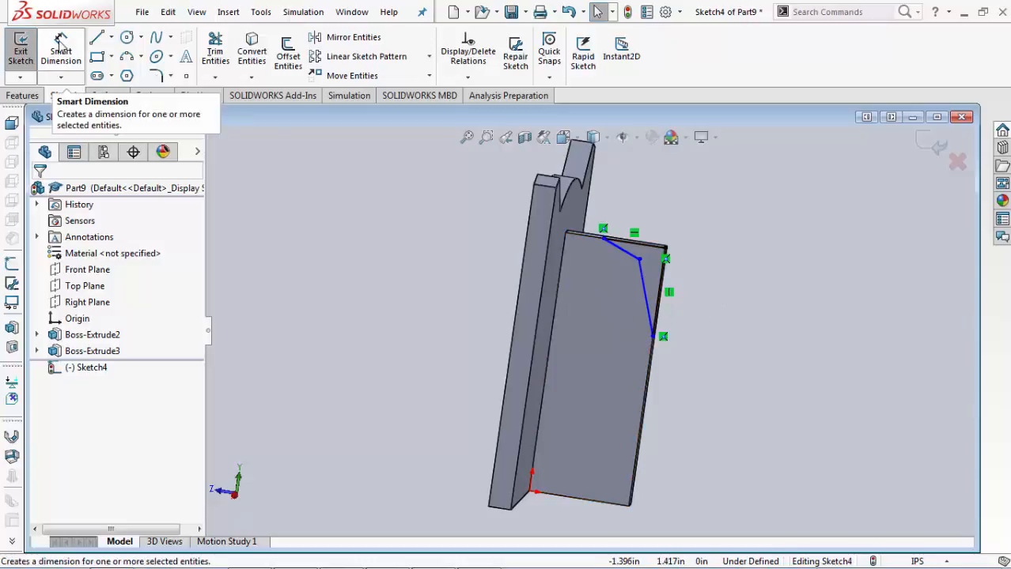
Step: Dimension the cut profile's line along the rib's top edge to 0.35 in
{"action": "left_click", "coordinate": [60, 46]}
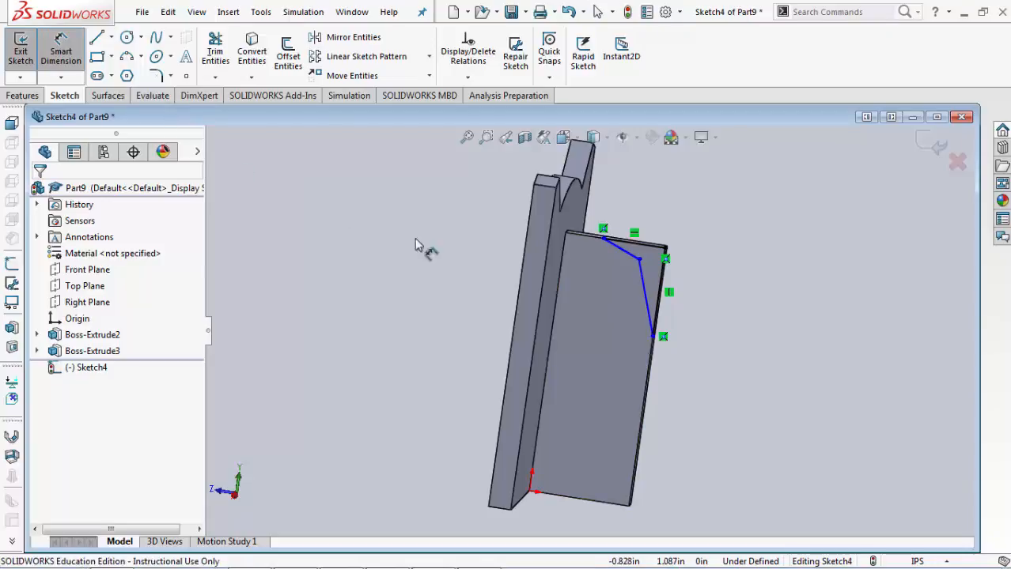
{"action": "left_click", "coordinate": [629, 242]}
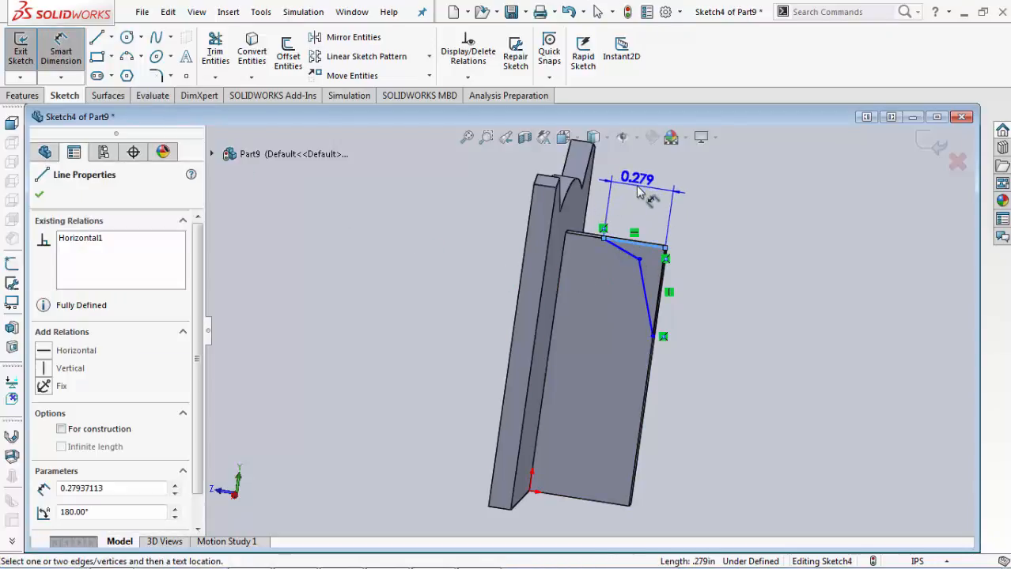
{"action": "left_click", "coordinate": [639, 193]}
{"action": "type", "text": ".35"}
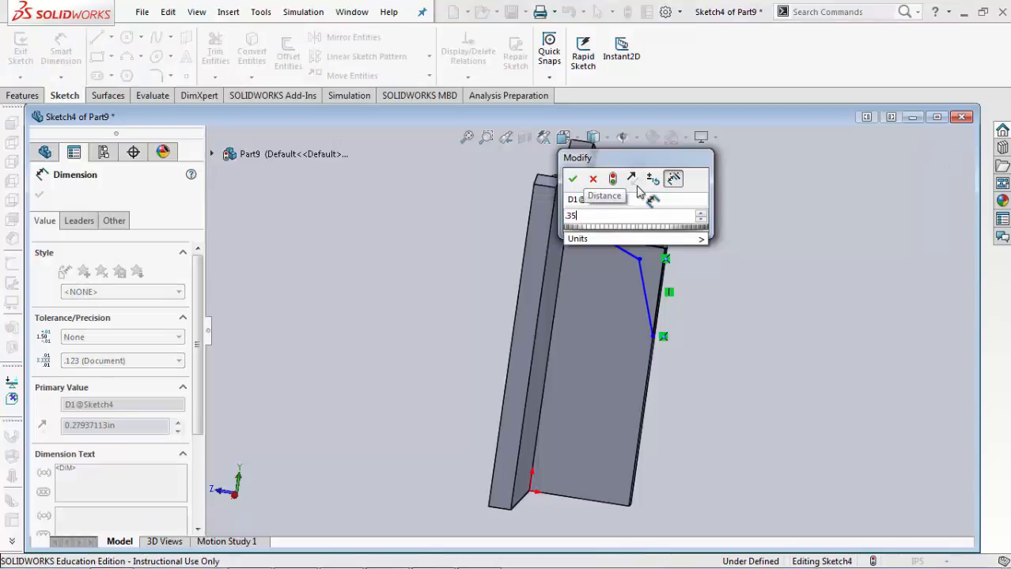
{"action": "key", "text": "Return"}
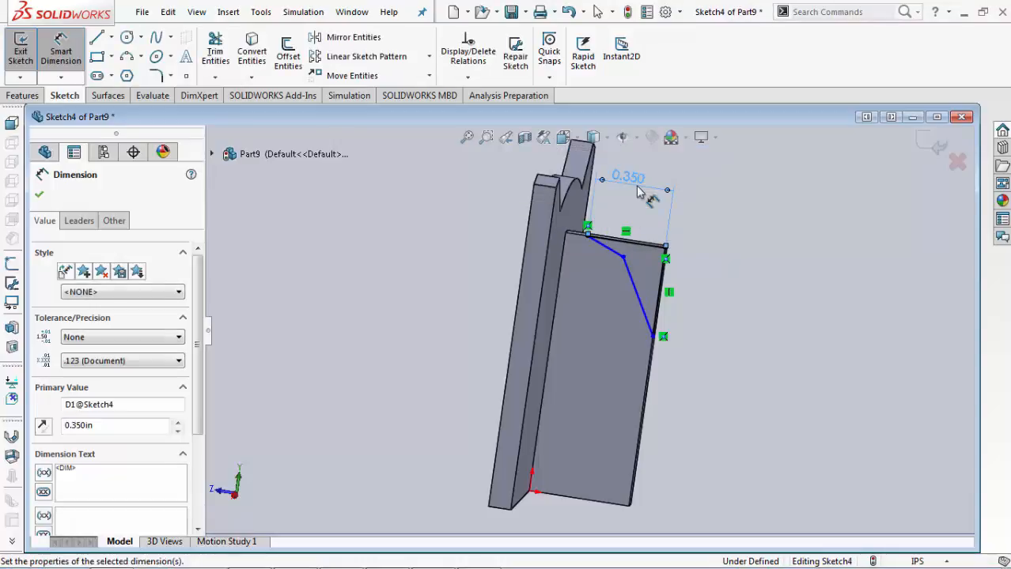
Step: Dimension the cut profile's line along the rib's outer vertical edge to 0.95 in
{"action": "left_click", "coordinate": [660, 287]}
{"action": "left_click", "coordinate": [702, 288]}
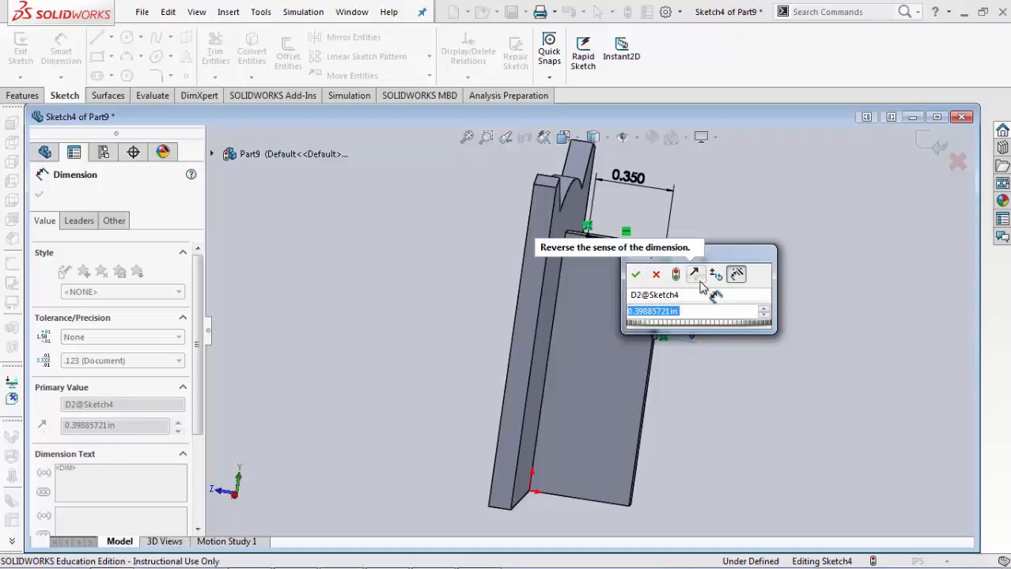
{"action": "type", "text": "0.95"}
{"action": "key", "text": "Return"}
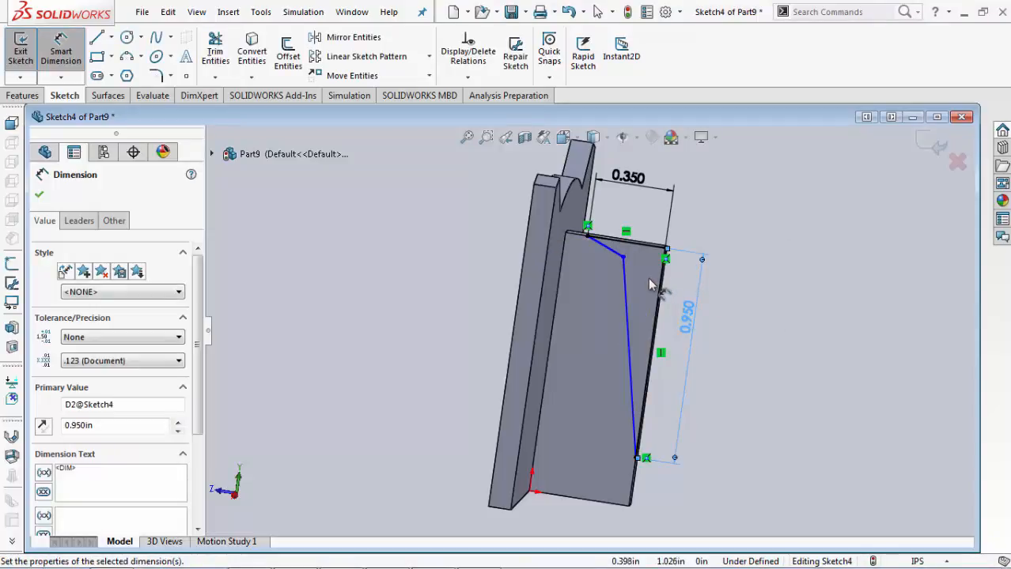
Step: Dimension the horizontal distance from the cut profile's inner vertex to the rib's upper outer corner as 0.09 in
{"action": "left_click", "coordinate": [624, 259]}
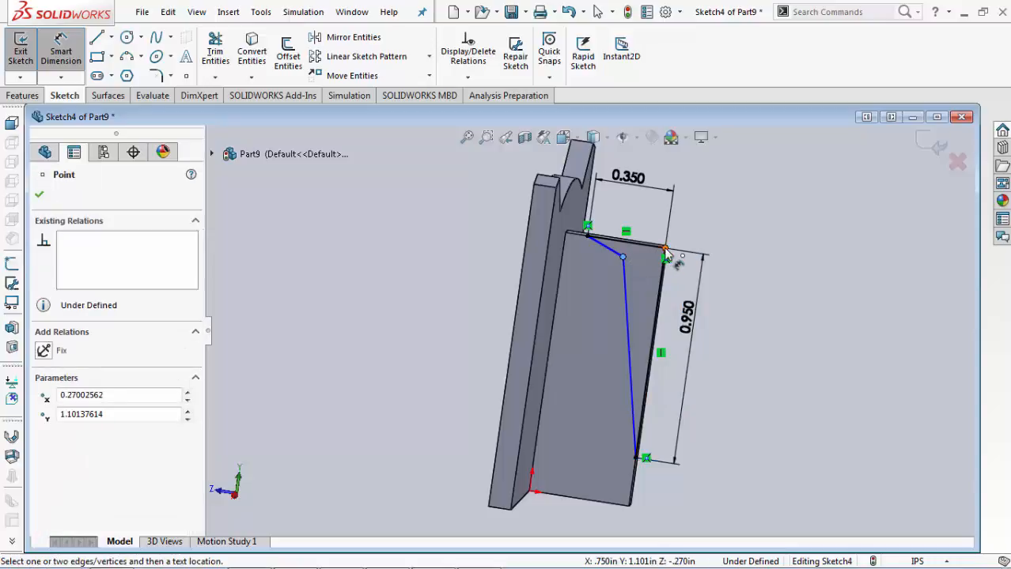
{"action": "left_click", "coordinate": [666, 252]}
{"action": "left_click", "coordinate": [664, 213]}
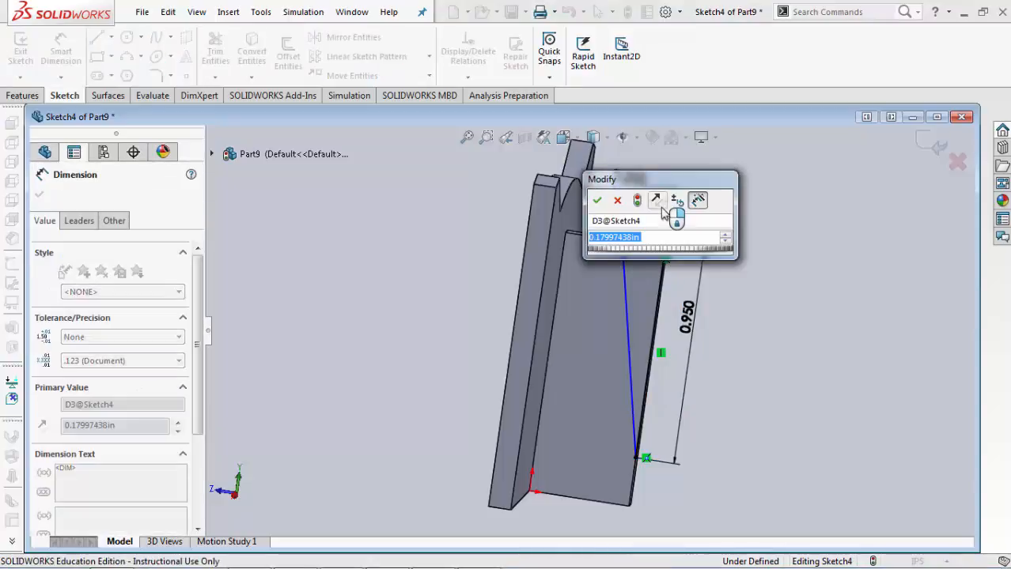
{"action": "type", "text": ".09"}
{"action": "key", "text": "Return"}
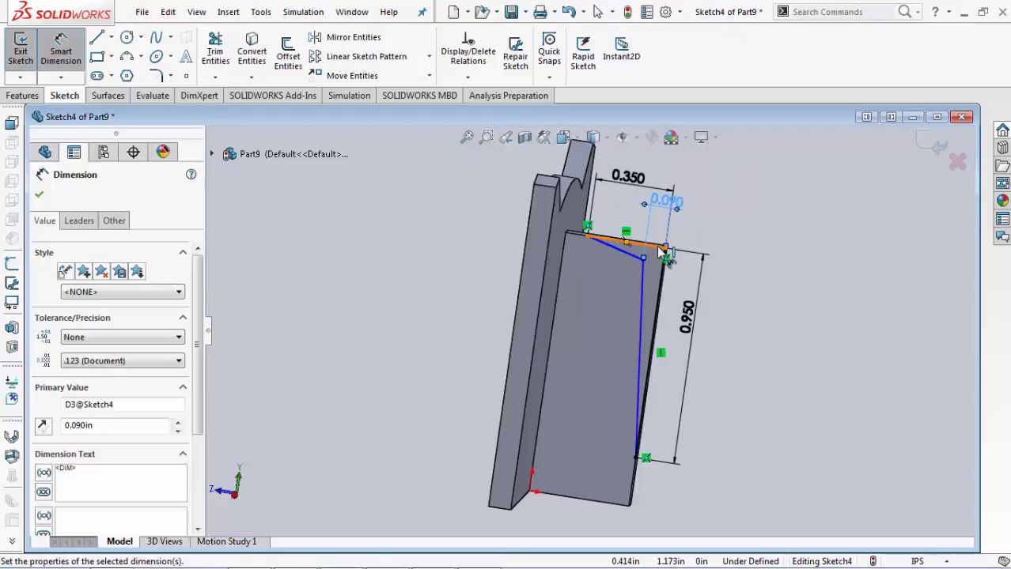
Step: Dimension the cut profile's inner vertex 0.125 in below the line along the rib's top edge
{"action": "left_click", "coordinate": [657, 246]}
{"action": "left_click", "coordinate": [643, 259]}
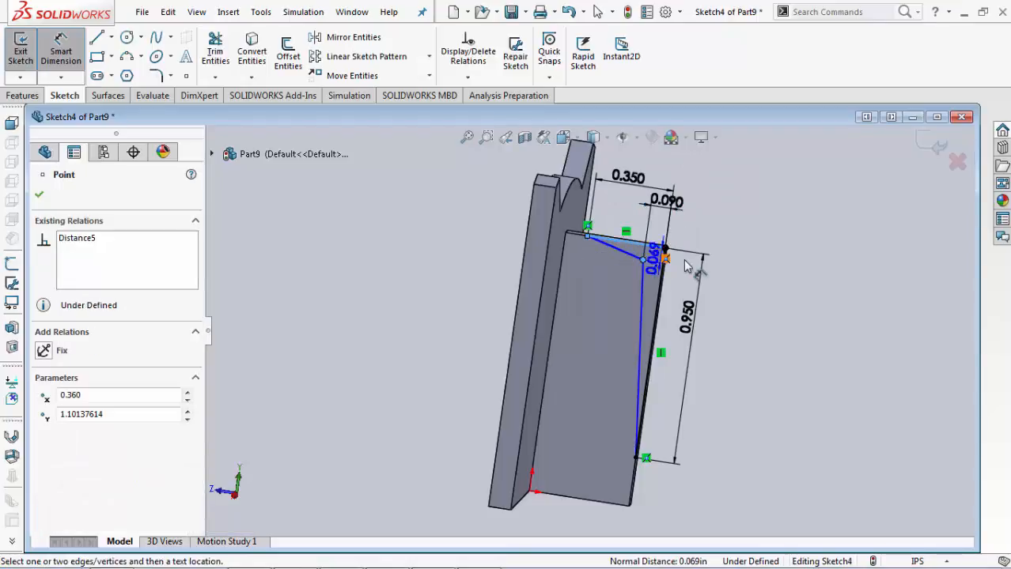
{"action": "left_click", "coordinate": [755, 279]}
{"action": "type", "text": ".125"}
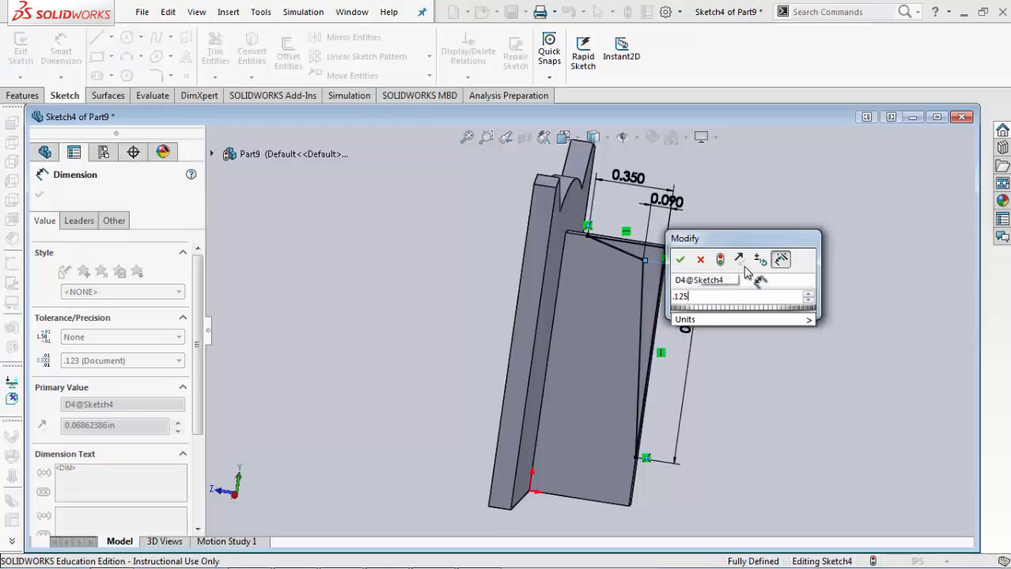
{"action": "key", "text": "Return"}
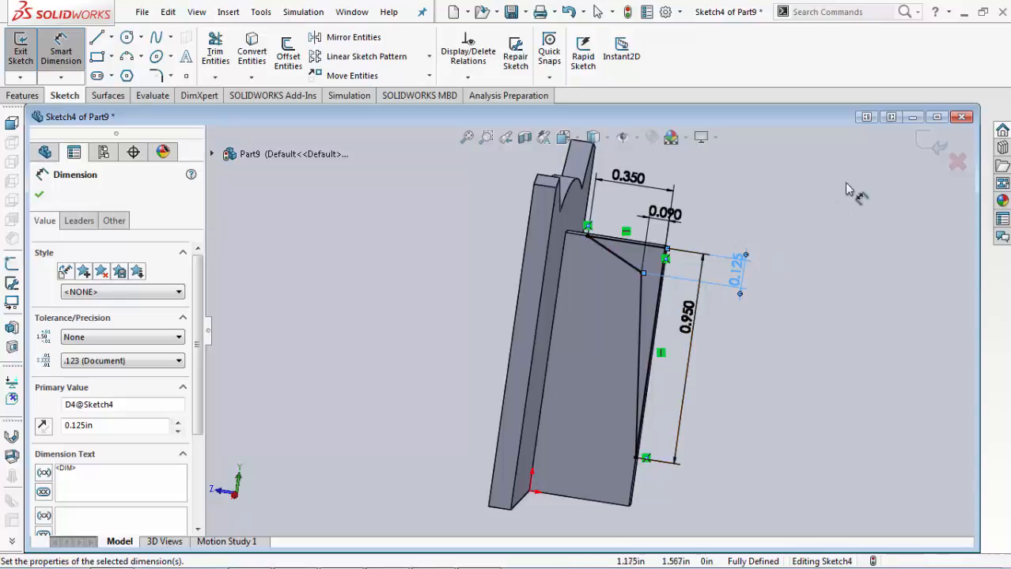
Step: Finish the corner profile as an extruded cut through the rib with the Through All end condition
{"action": "left_click", "coordinate": [40, 196]}
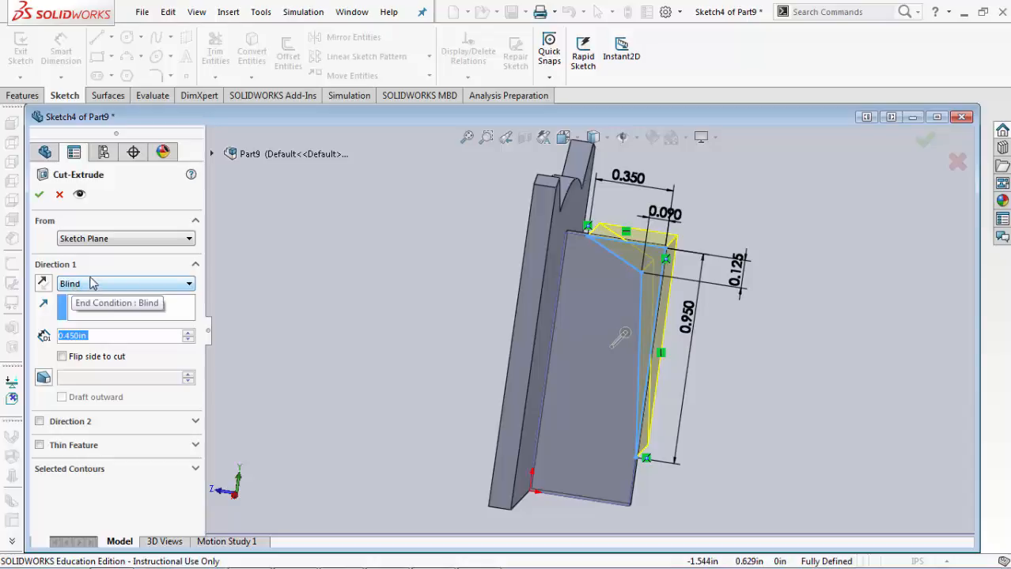
{"action": "left_click", "coordinate": [188, 286]}
{"action": "left_click", "coordinate": [131, 307]}
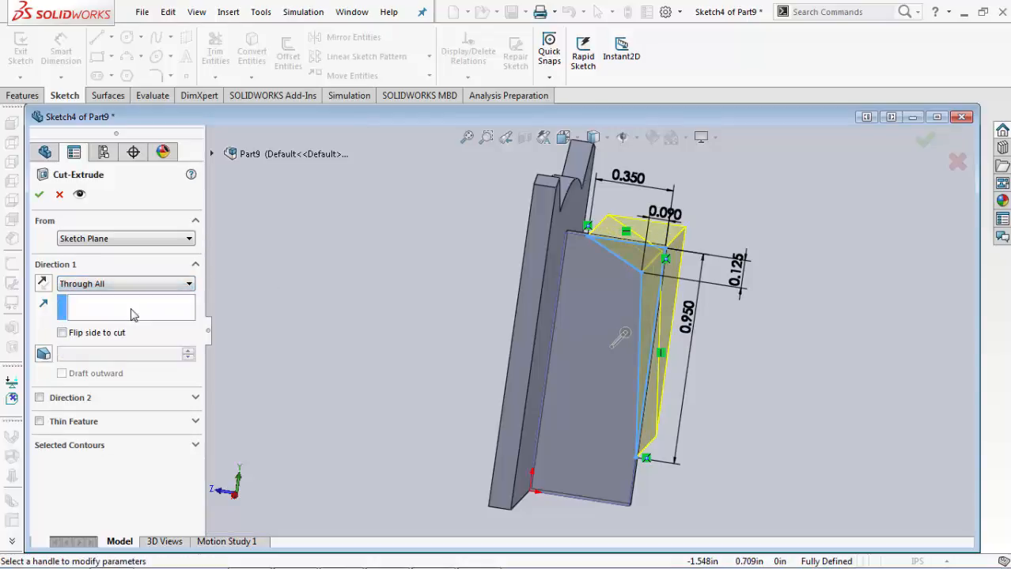
{"action": "middle_click_drag", "start_coordinate": [635, 378], "coordinate": [794, 368]}
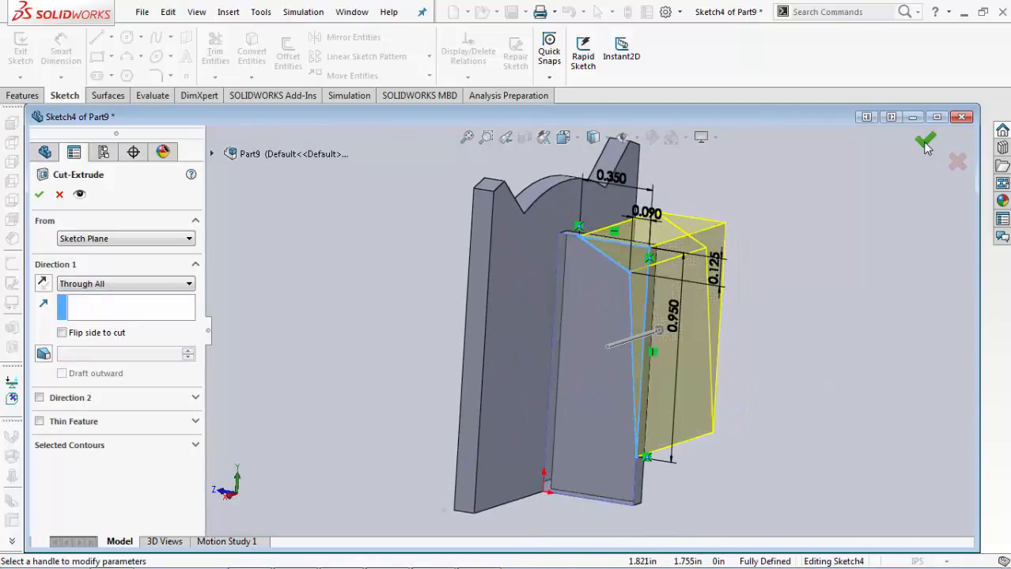
{"action": "left_click", "coordinate": [925, 144]}
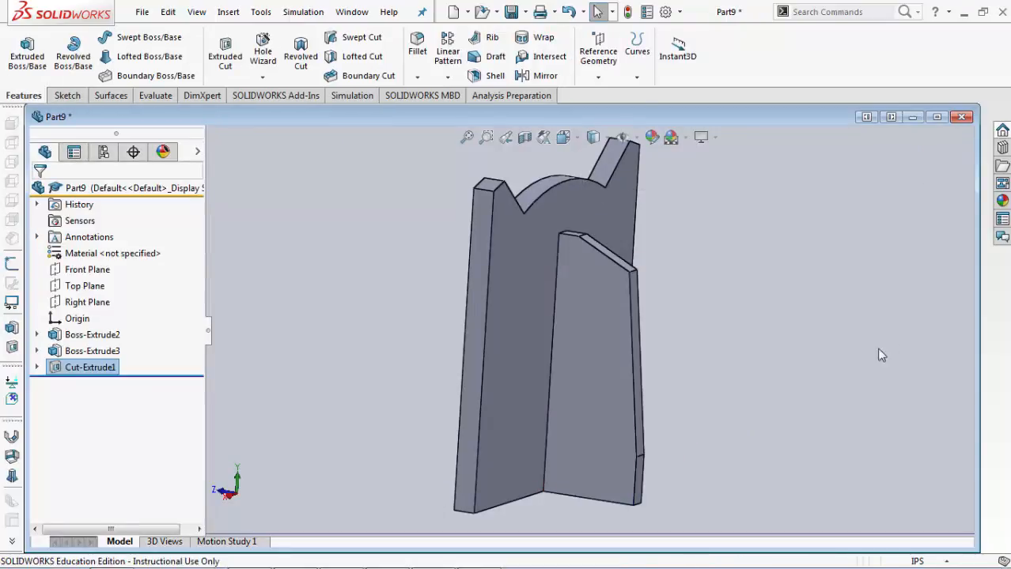
Step: Start an Extruded Boss/Base sketch on the narrow bottom face of the plate
{"action": "mouse_move", "coordinate": [868, 400]}
{"action": "middle_mouse_down"}
{"action": "mouse_move", "coordinate": [682, 400]}
{"action": "mouse_move", "coordinate": [891, 399]}
{"action": "mouse_move", "coordinate": [548, 393]}
{"action": "mouse_move", "coordinate": [501, 373]}
{"action": "mouse_move", "coordinate": [533, 399]}
{"action": "mouse_move", "coordinate": [848, 415]}
{"action": "mouse_move", "coordinate": [949, 407]}
{"action": "middle_mouse_up"}
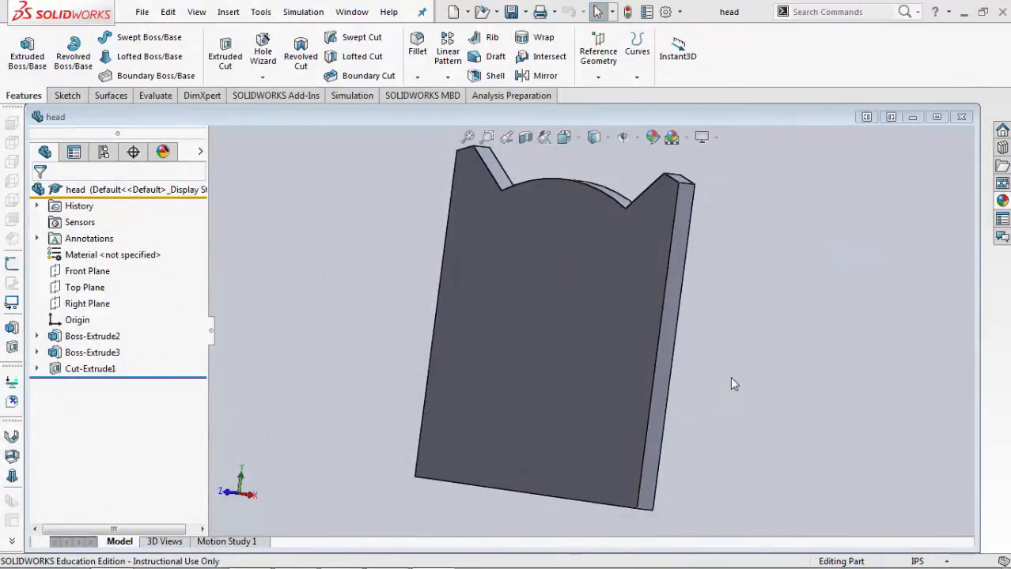
{"action": "middle_click_drag", "start_coordinate": [762, 410], "coordinate": [805, 330]}
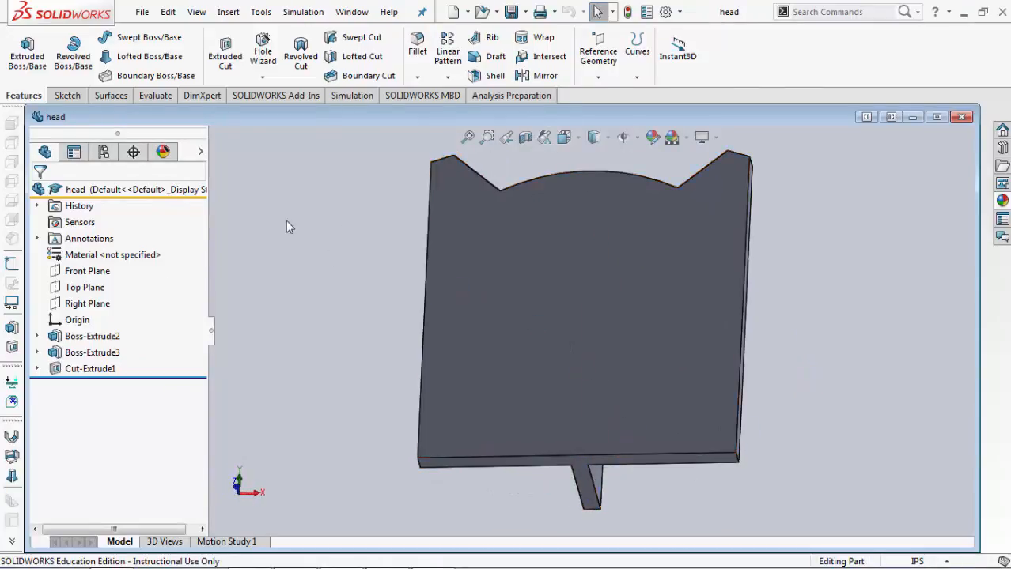
{"action": "left_click", "coordinate": [27, 64]}
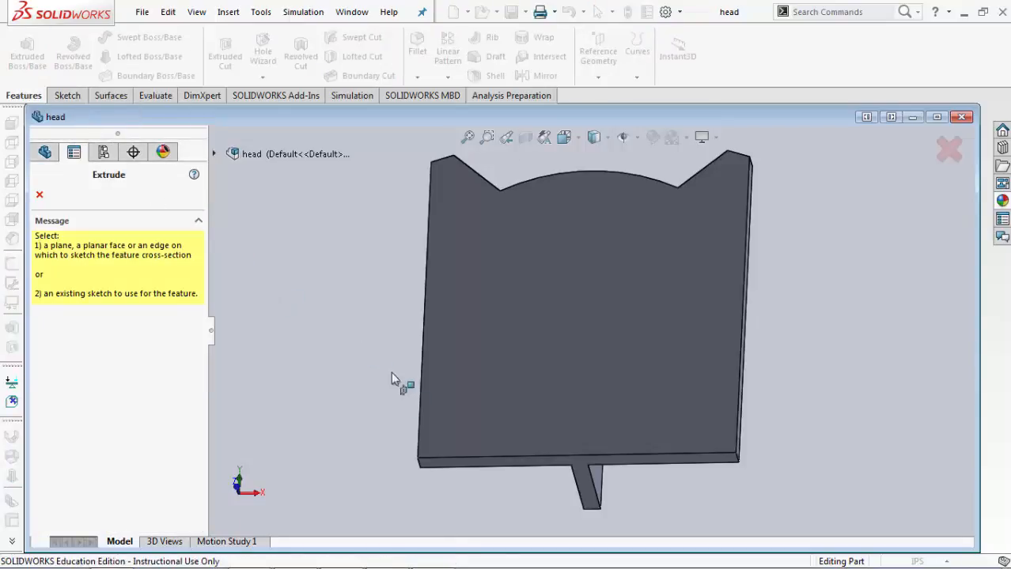
{"action": "left_click", "coordinate": [462, 461]}
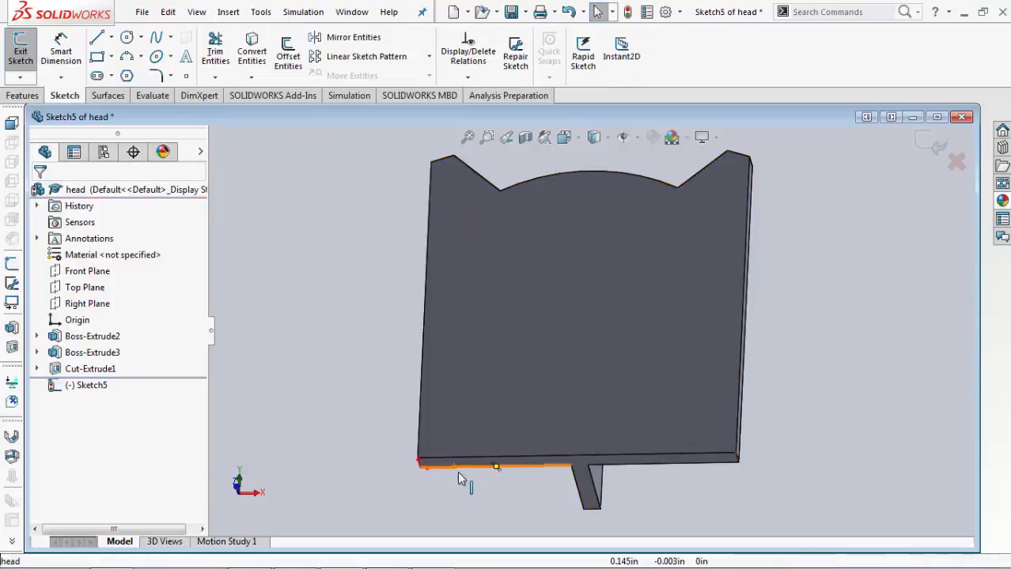
{"action": "middle_click_drag", "start_coordinate": [471, 461], "coordinate": [471, 372]}
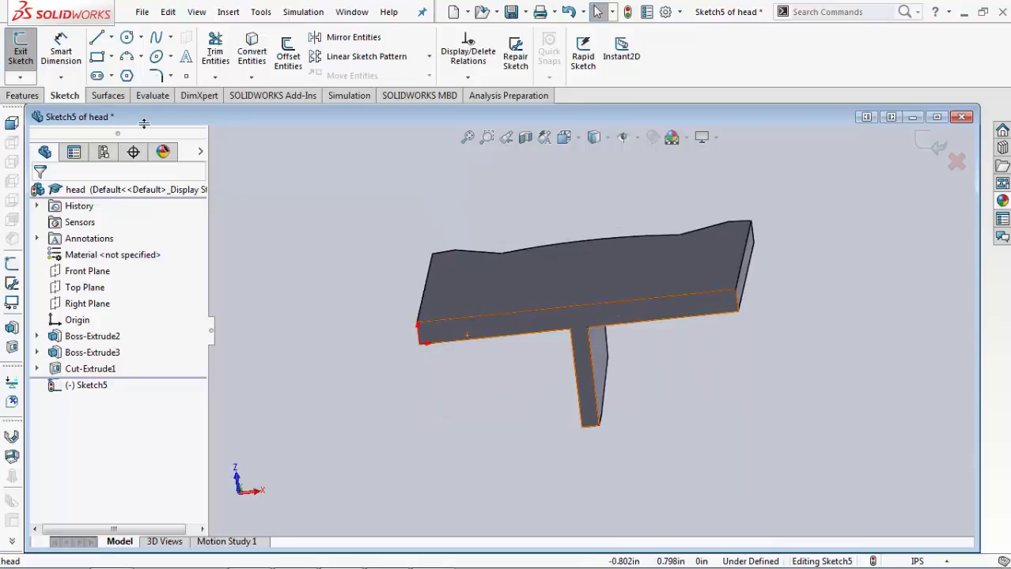
Step: Sketch two circles just behind the bottom face's back edge, about 0.10 in diameter near the origin and 0.08 in near the far end
{"action": "left_click", "coordinate": [126, 37]}
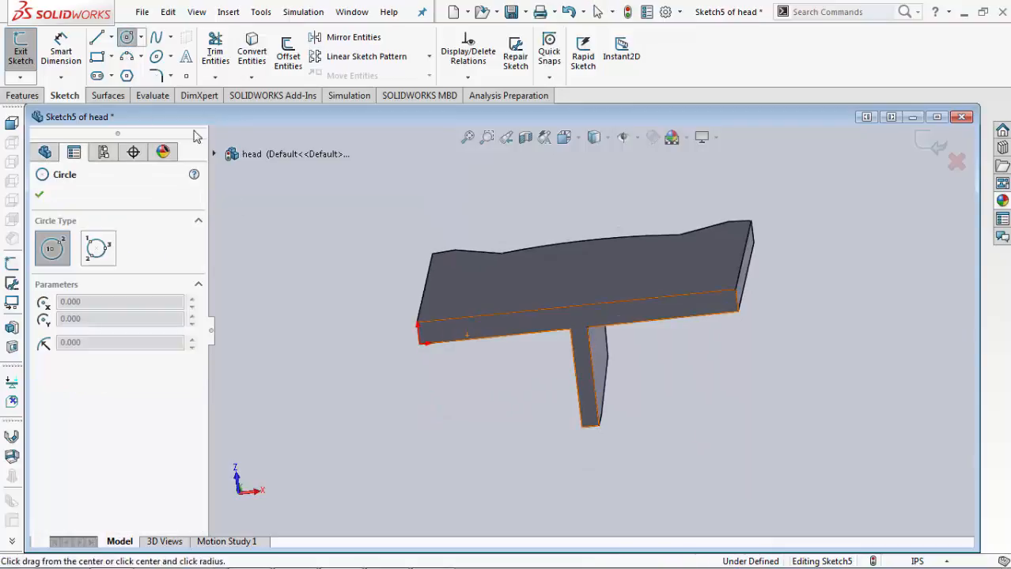
{"action": "left_click", "coordinate": [454, 358]}
{"action": "left_click", "coordinate": [472, 375]}
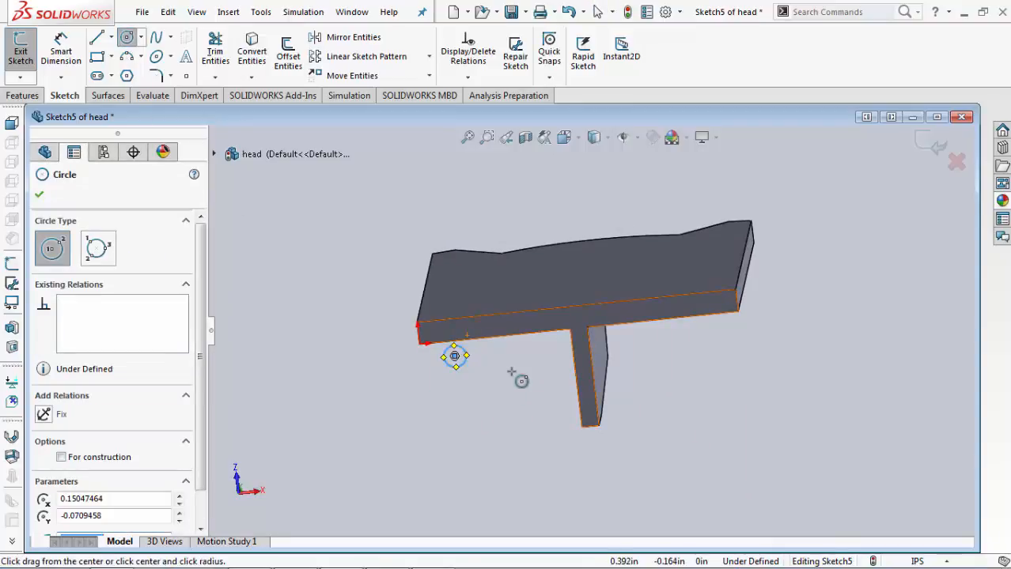
{"action": "left_click", "coordinate": [711, 331]}
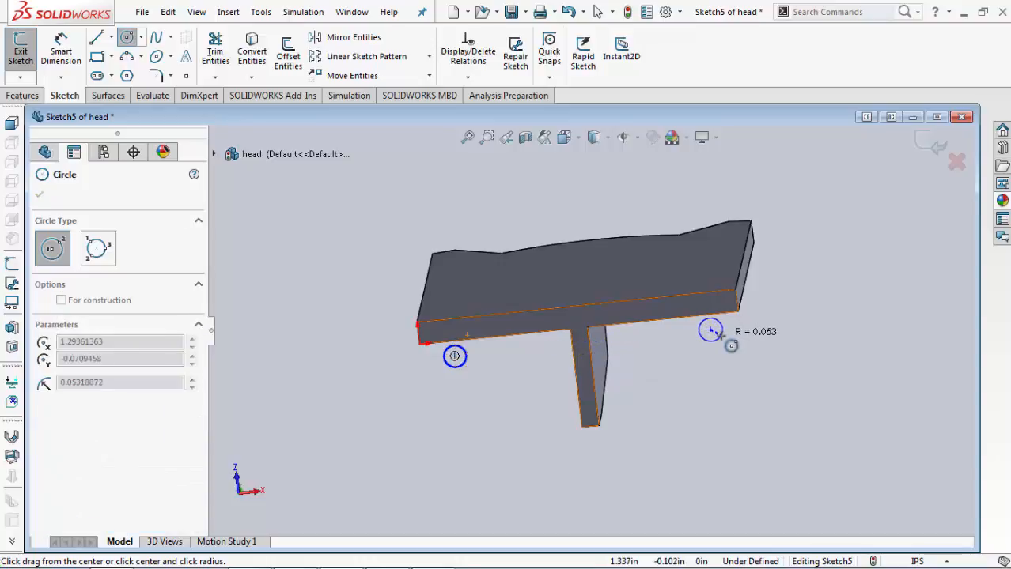
{"action": "left_click", "coordinate": [724, 341]}
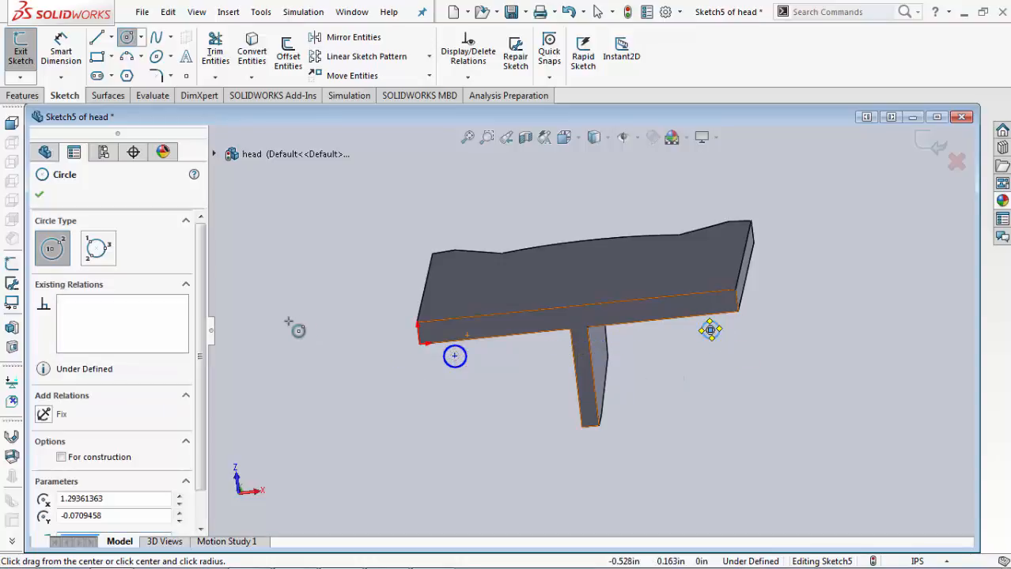
Step: Dimension the diameter of the circle nearest the origin as 0.1 in
{"action": "left_click", "coordinate": [59, 52]}
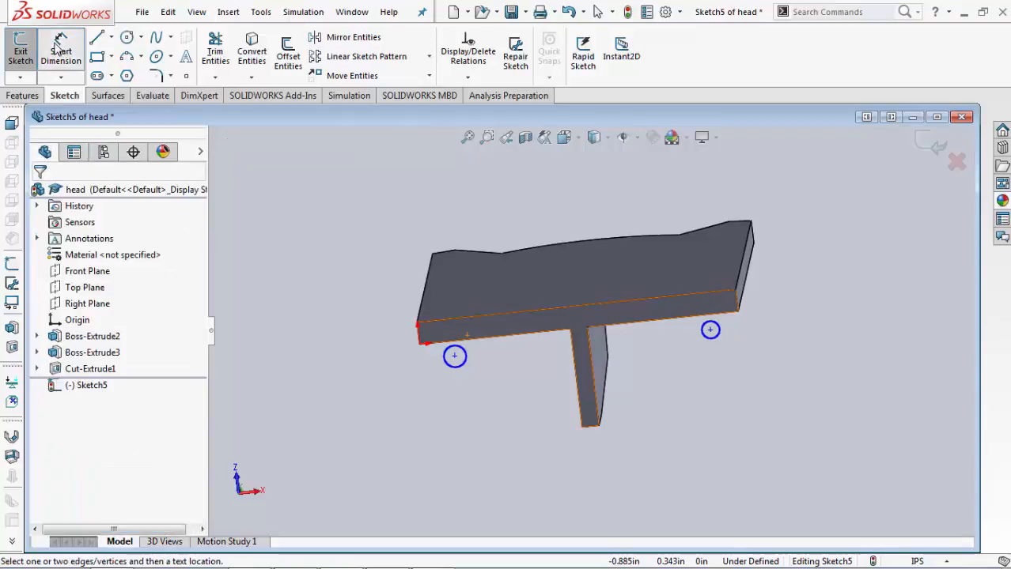
{"action": "left_click", "coordinate": [454, 355]}
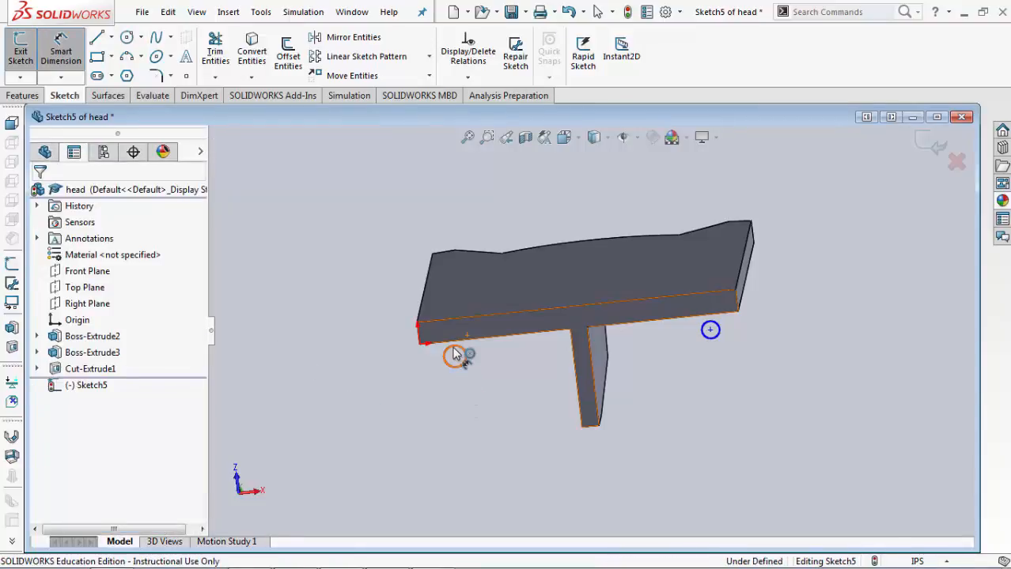
{"action": "left_click", "coordinate": [458, 294]}
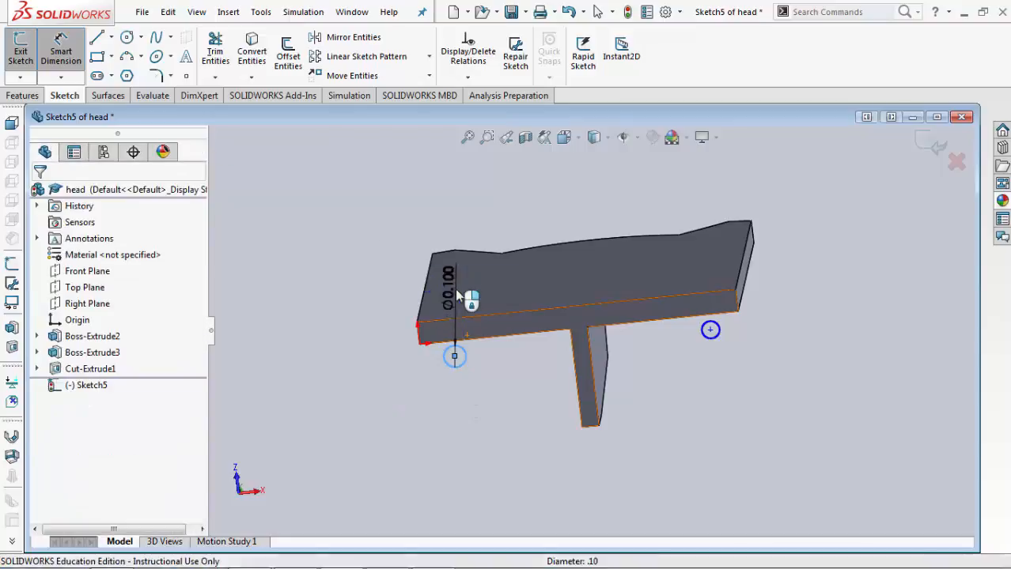
{"action": "type", "text": ".1"}
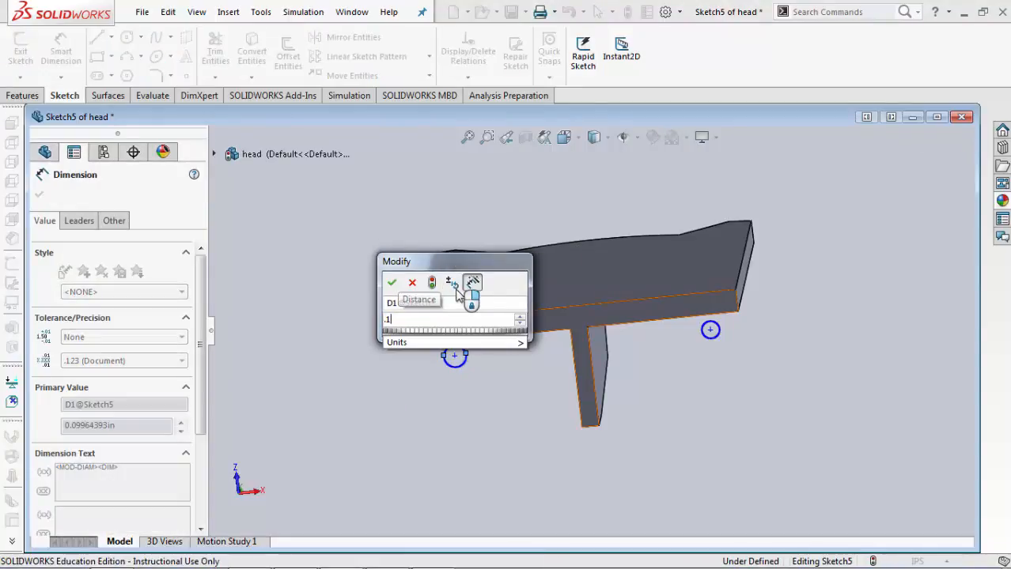
{"action": "key", "text": "Return"}
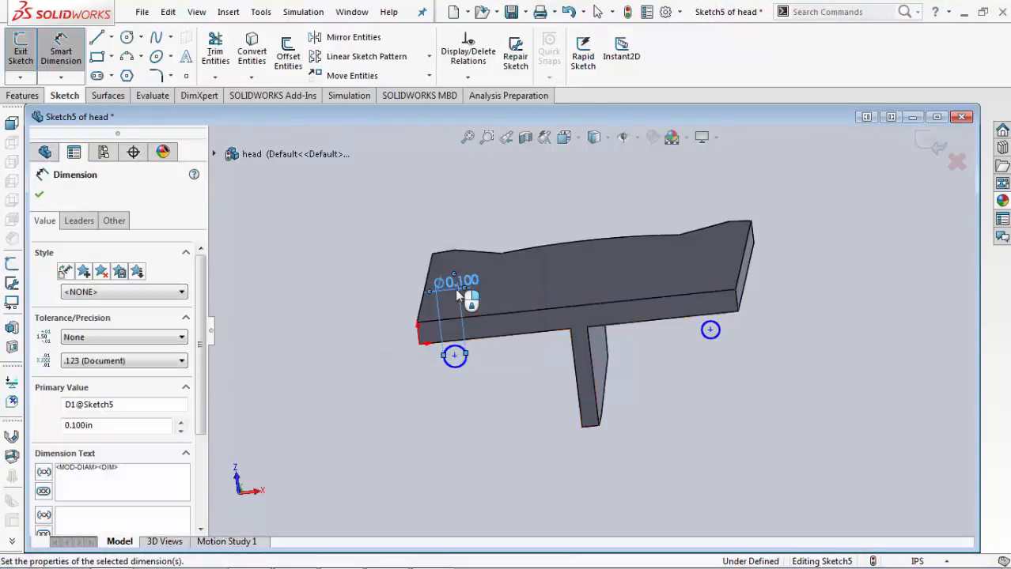
Step: Dimension the center of the circle nearest the origin 0.155 in from the plate's adjacent side edge
{"action": "left_click", "coordinate": [455, 356]}
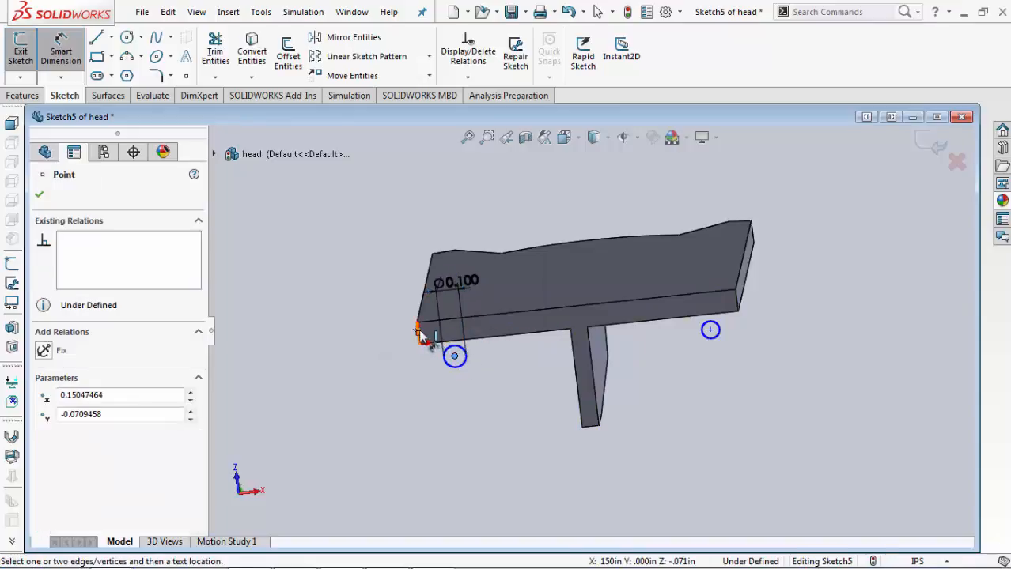
{"action": "left_click", "coordinate": [419, 334]}
{"action": "left_click", "coordinate": [422, 255]}
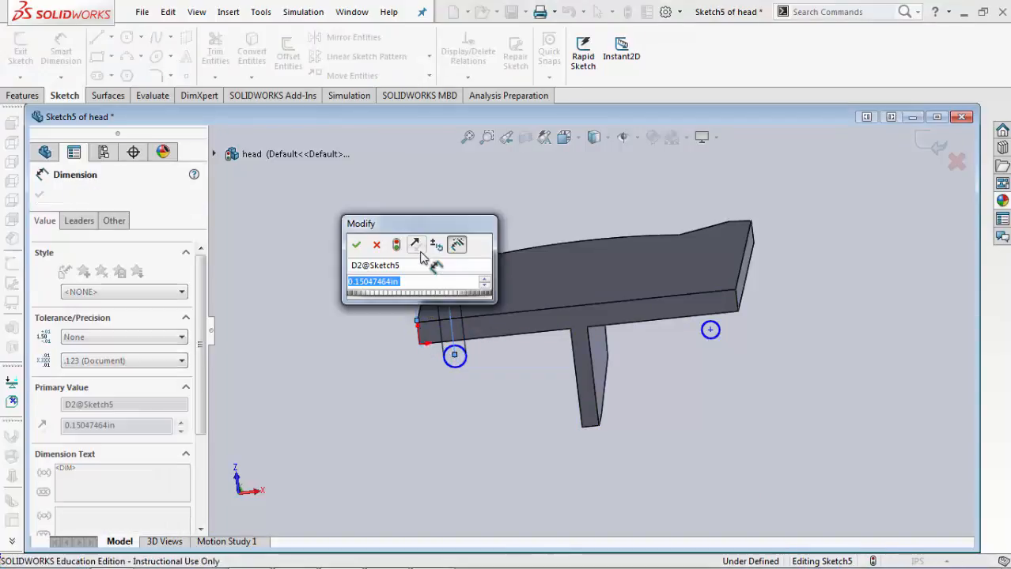
{"action": "type", "text": ".155"}
{"action": "key", "text": "Return"}
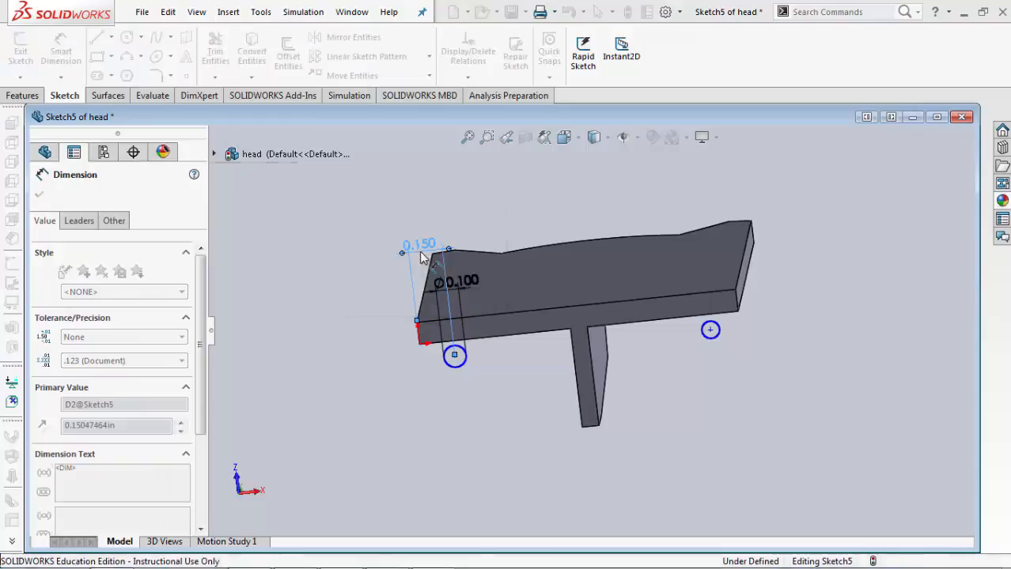
Step: Dimension the center of the circle nearest the origin 0.05 in from the bottom face's long front edge
{"action": "left_click", "coordinate": [455, 356]}
{"action": "left_click", "coordinate": [445, 316]}
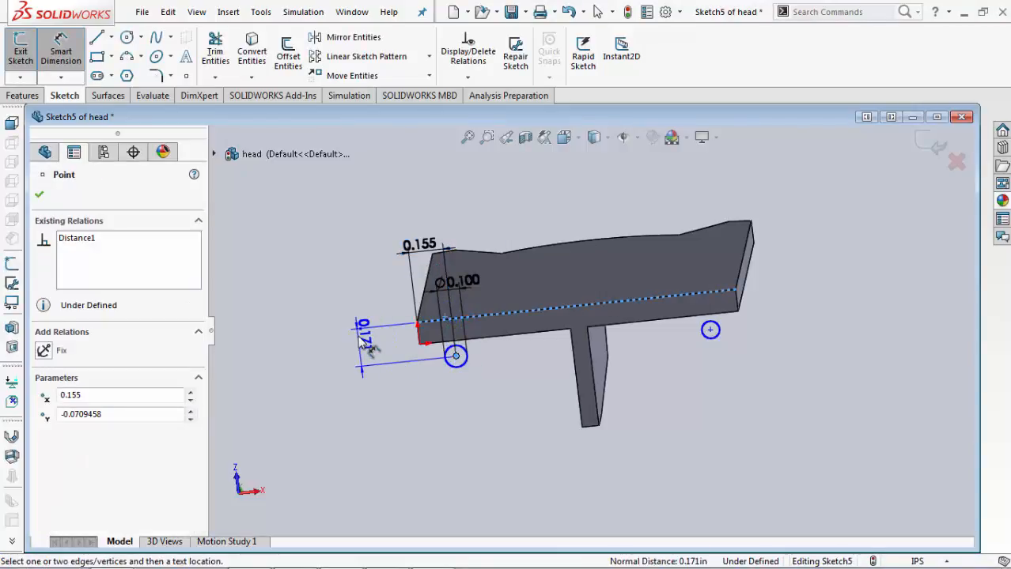
{"action": "left_click", "coordinate": [354, 341]}
{"action": "type", "text": "0.05"}
{"action": "key", "text": "Return"}
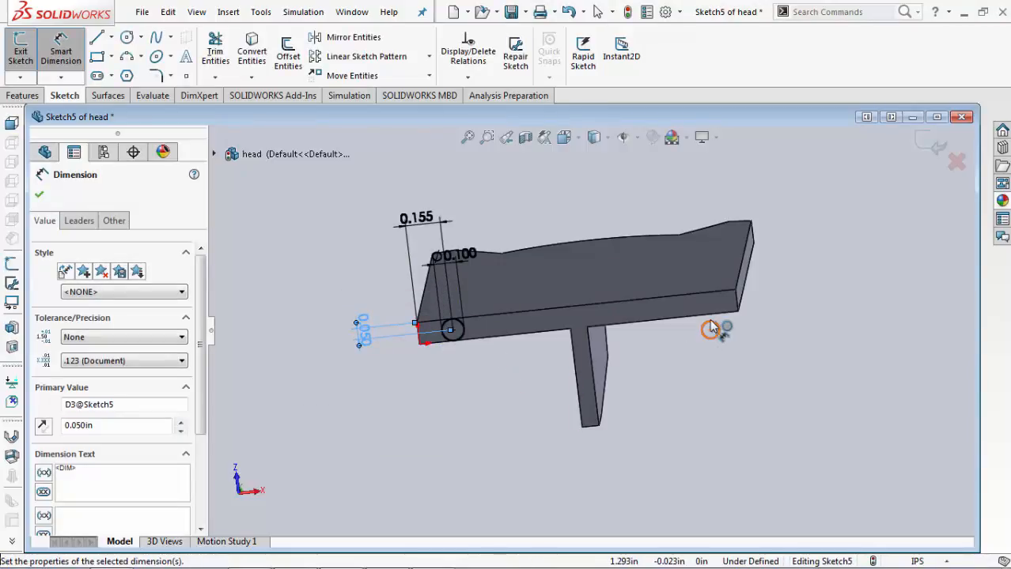
Step: Dimension the diameter of the circle at the plate's far end as 0.1 in
{"action": "left_click", "coordinate": [715, 337]}
{"action": "left_click", "coordinate": [741, 378]}
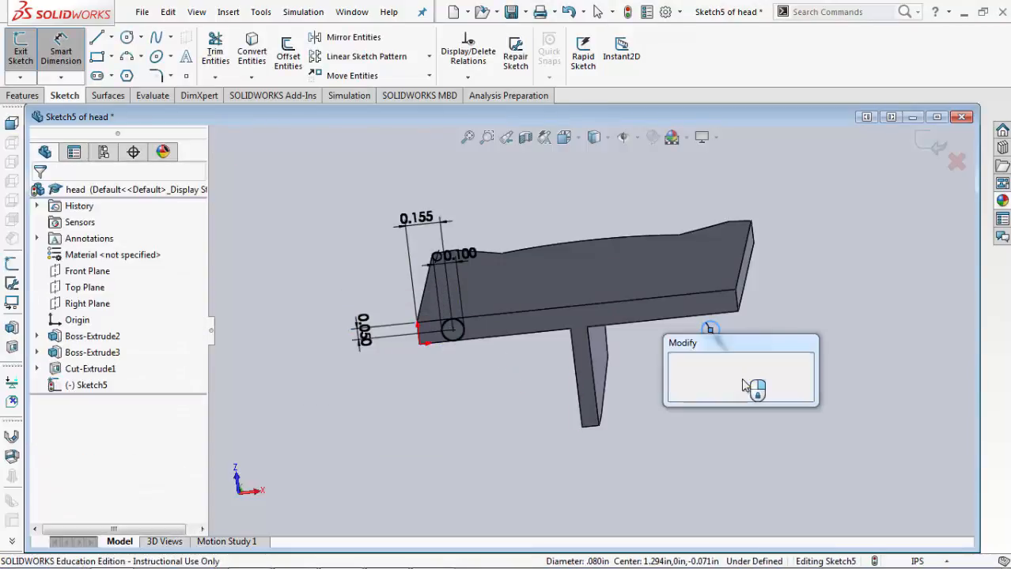
{"action": "type", "text": ".1"}
{"action": "key", "text": "Return"}
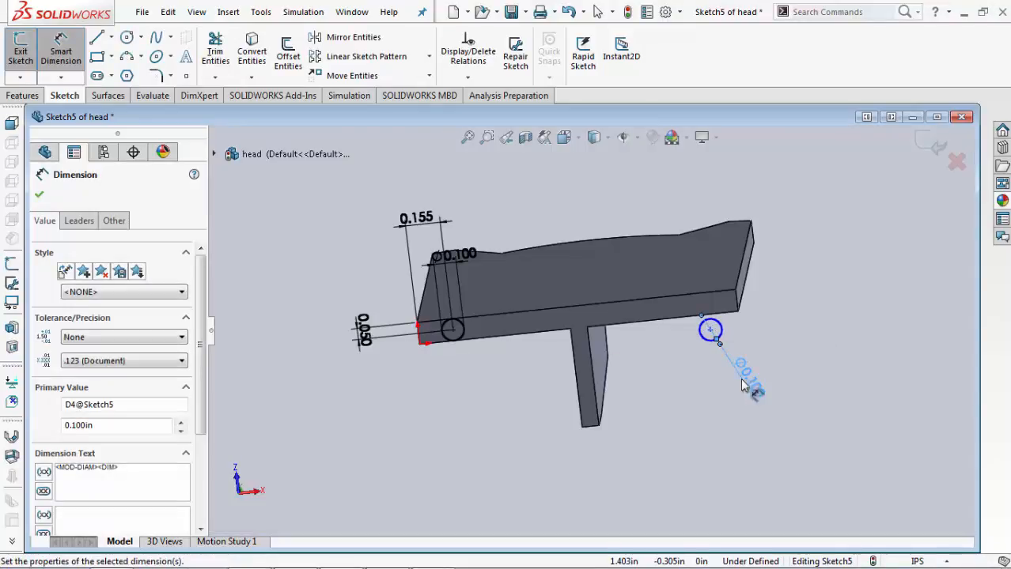
Step: Dimension the far circle's center 0.155 in from the plate's adjacent side edge
{"action": "left_click", "coordinate": [711, 331]}
{"action": "left_click", "coordinate": [737, 301]}
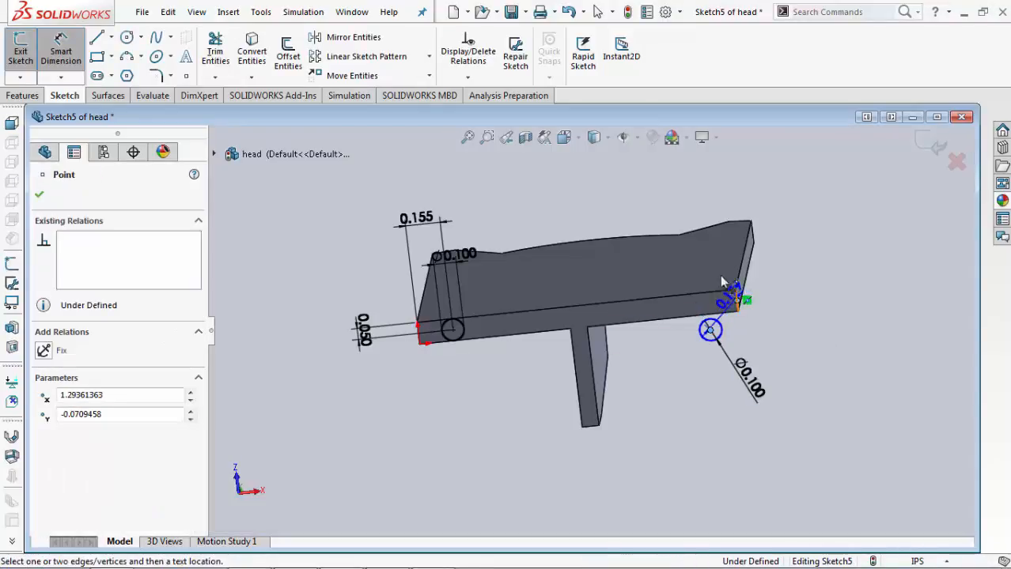
{"action": "left_click", "coordinate": [707, 220]}
{"action": "type", "text": ".155"}
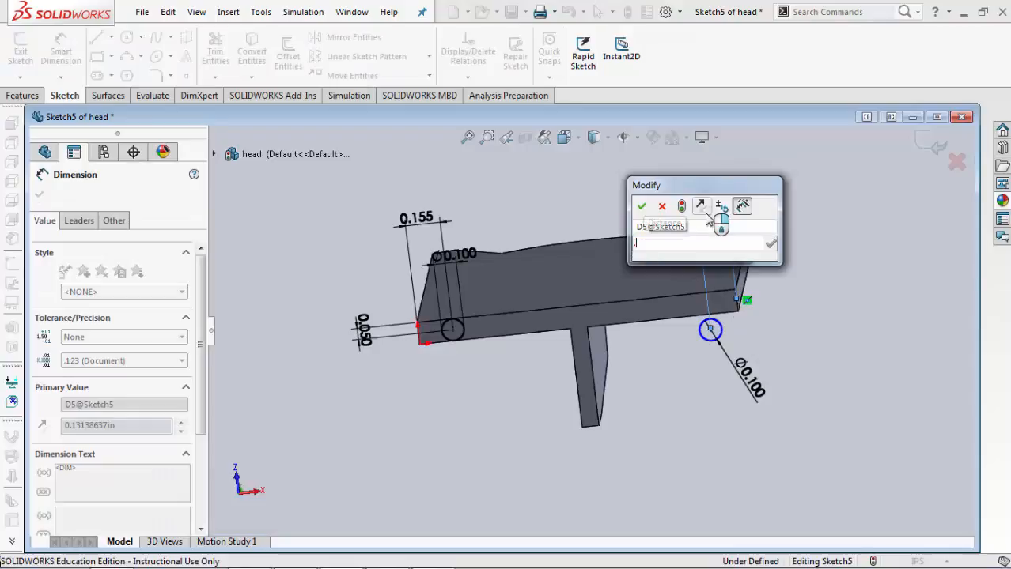
{"action": "key", "text": "Return"}
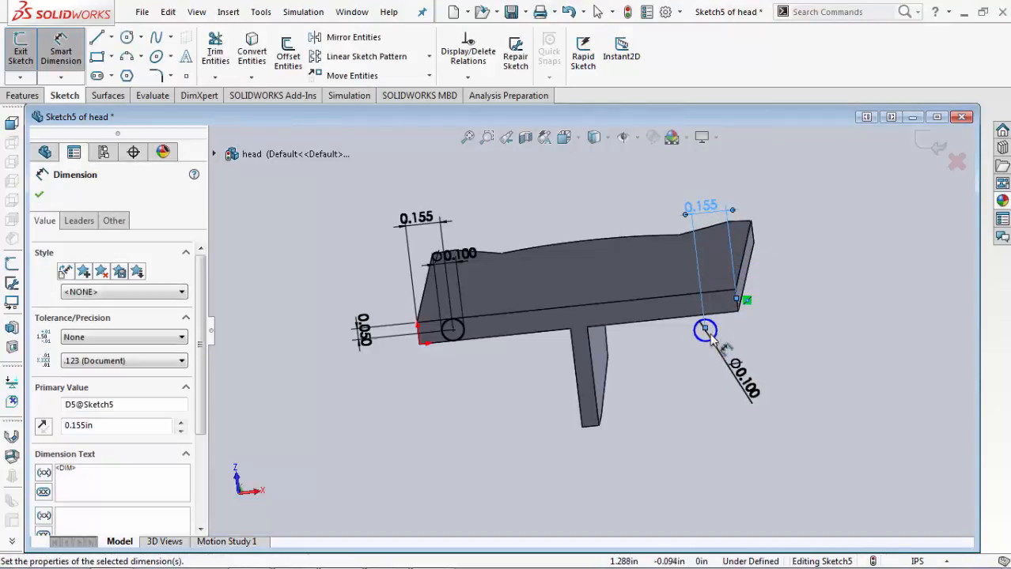
{"action": "left_click", "coordinate": [723, 323]}
{"action": "left_click", "coordinate": [728, 311]}
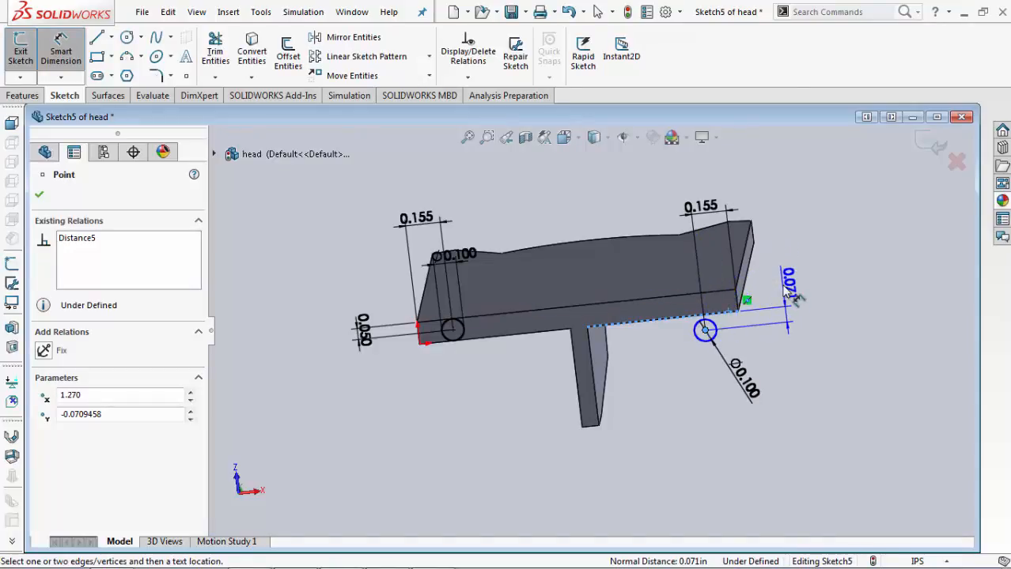
{"action": "key", "text": "Escape"}
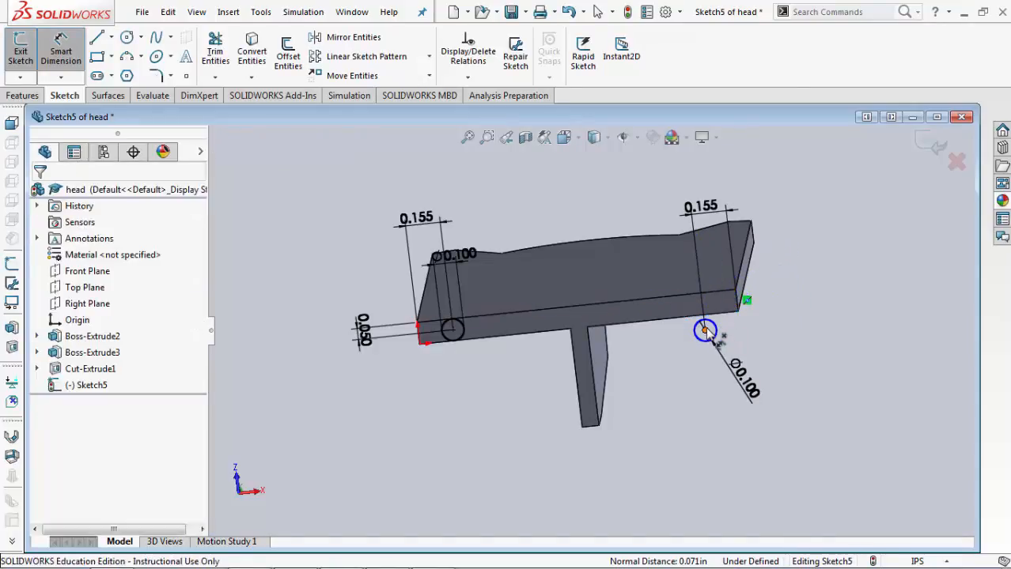
Step: Dimension the far circle's center 0.05 in from the bottom face's long front edge
{"action": "left_click", "coordinate": [706, 330]}
{"action": "left_click", "coordinate": [718, 297]}
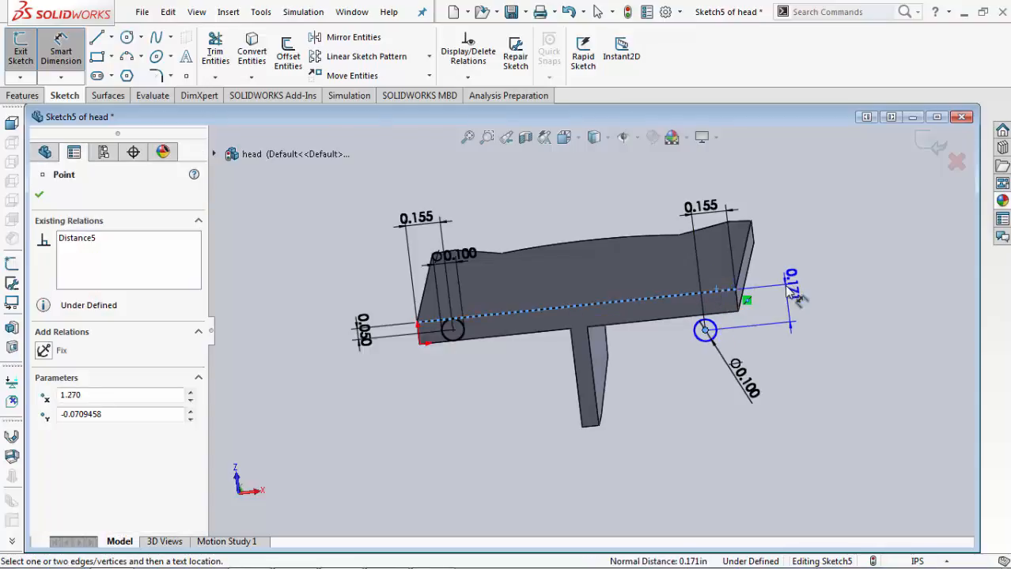
{"action": "left_click", "coordinate": [787, 284]}
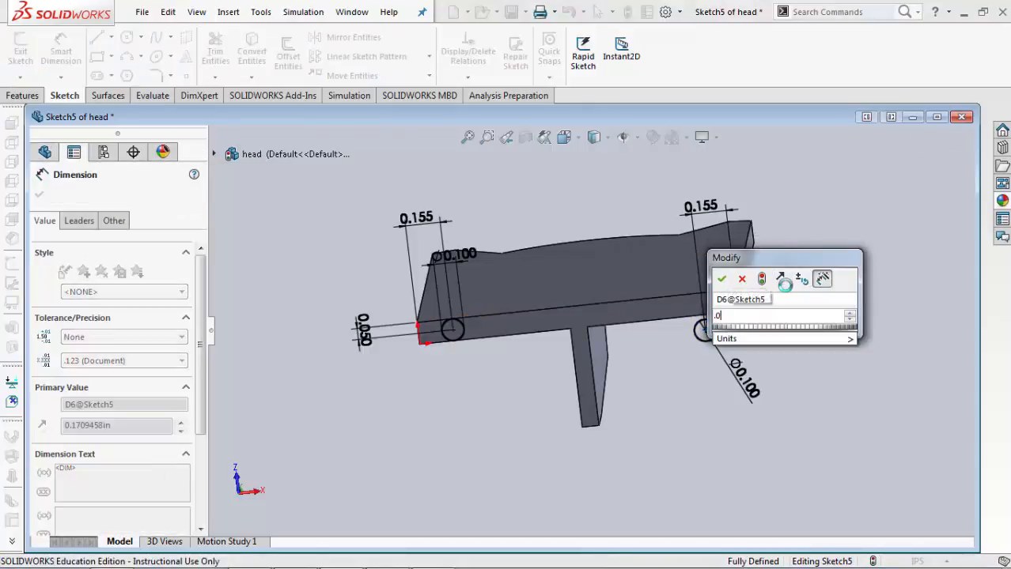
{"action": "key", "text": "Return"}
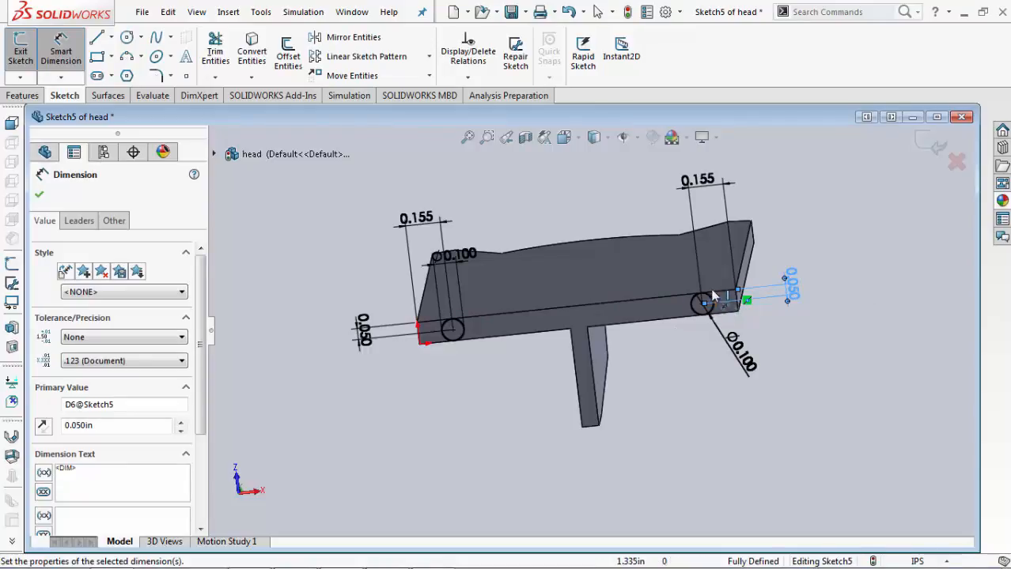
Step: Finish the sketch and extrude both circles 0.32 in downward from the plate's bottom face as blind, merged pegs
{"action": "left_click", "coordinate": [920, 139]}
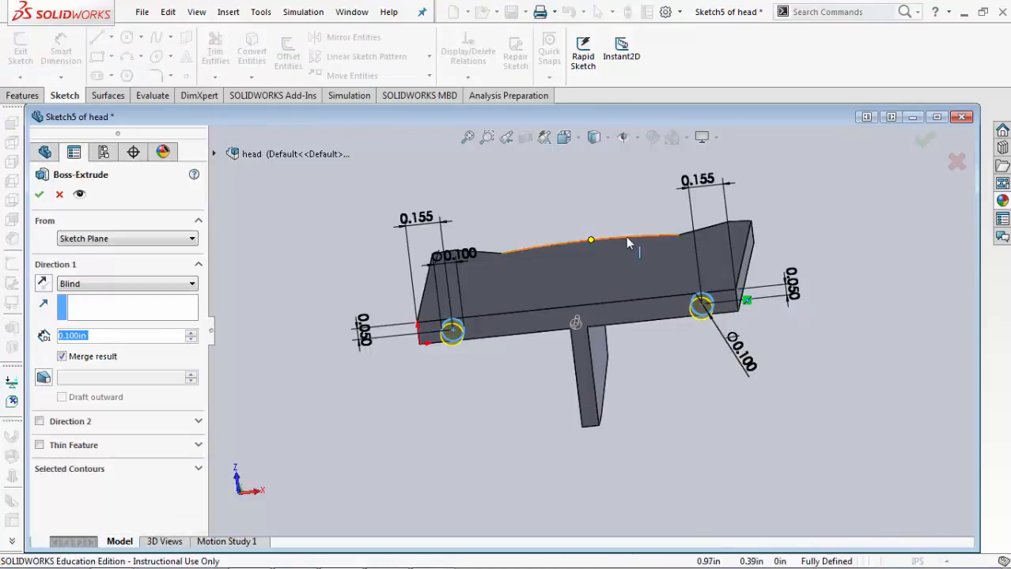
{"action": "mouse_move", "coordinate": [625, 236]}
{"action": "middle_mouse_down"}
{"action": "mouse_move", "coordinate": [609, 292]}
{"action": "mouse_move", "coordinate": [546, 384]}
{"action": "mouse_move", "coordinate": [577, 409]}
{"action": "mouse_move", "coordinate": [613, 405]}
{"action": "mouse_move", "coordinate": [609, 414]}
{"action": "middle_mouse_up"}
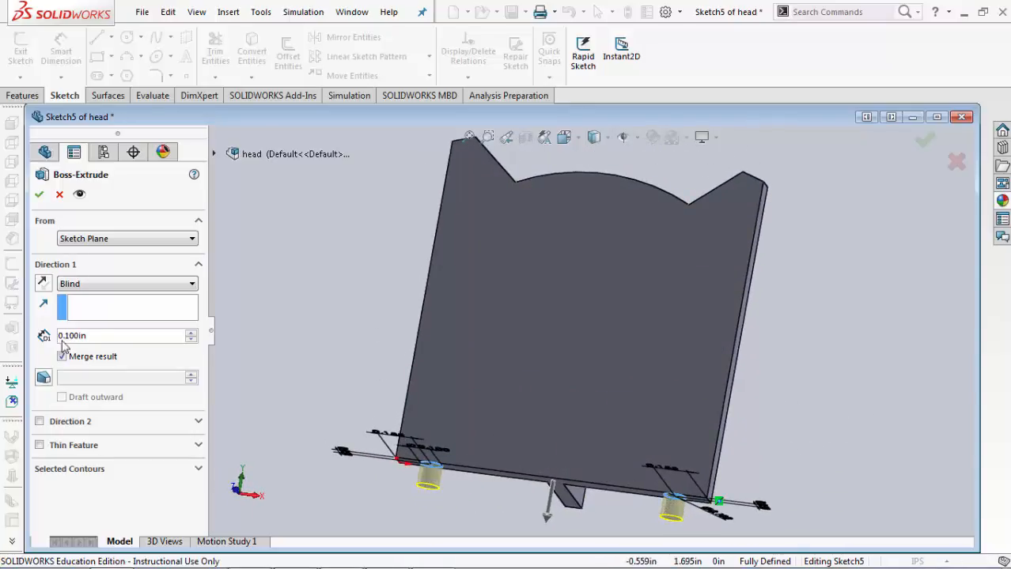
{"action": "left_click_drag", "start_coordinate": [91, 335], "coordinate": [27, 336]}
{"action": "type", "text": "0.32"}
{"action": "key", "text": "Return"}
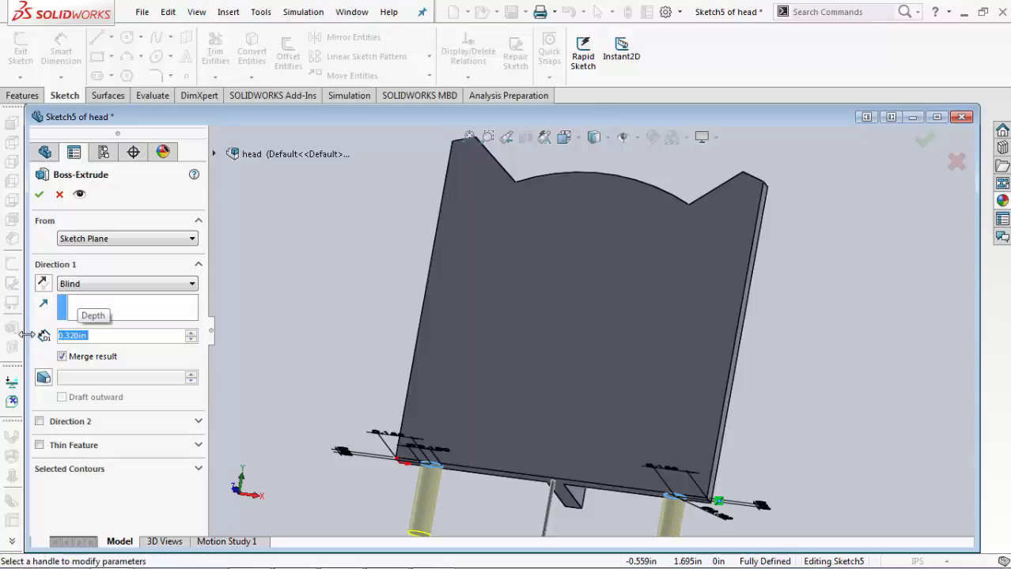
{"action": "scroll", "coordinate": [397, 383], "scroll_direction": "up", "scroll_amount": 5}
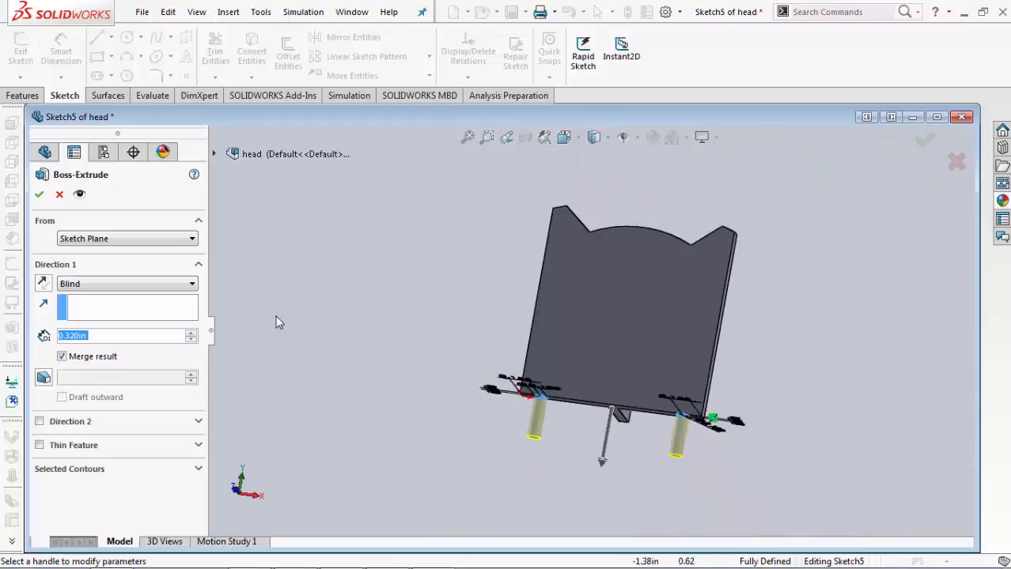
{"action": "left_click", "coordinate": [39, 198]}
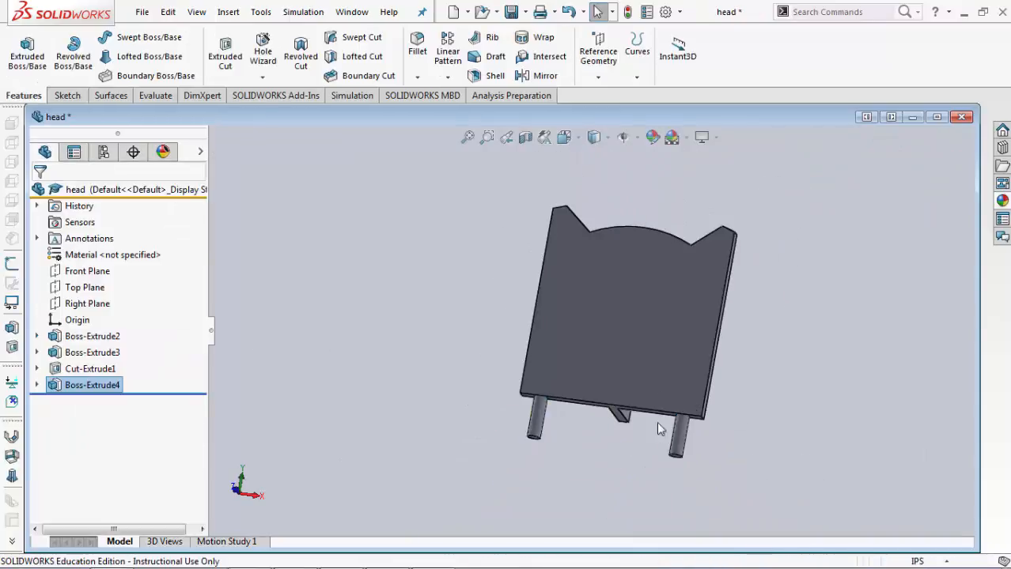
Step: Place the Designed with SolidWorks decal from the decal library on the head plate's large front face
{"action": "middle_click_drag", "start_coordinate": [659, 420], "coordinate": [574, 360]}
{"action": "left_click", "coordinate": [163, 151]}
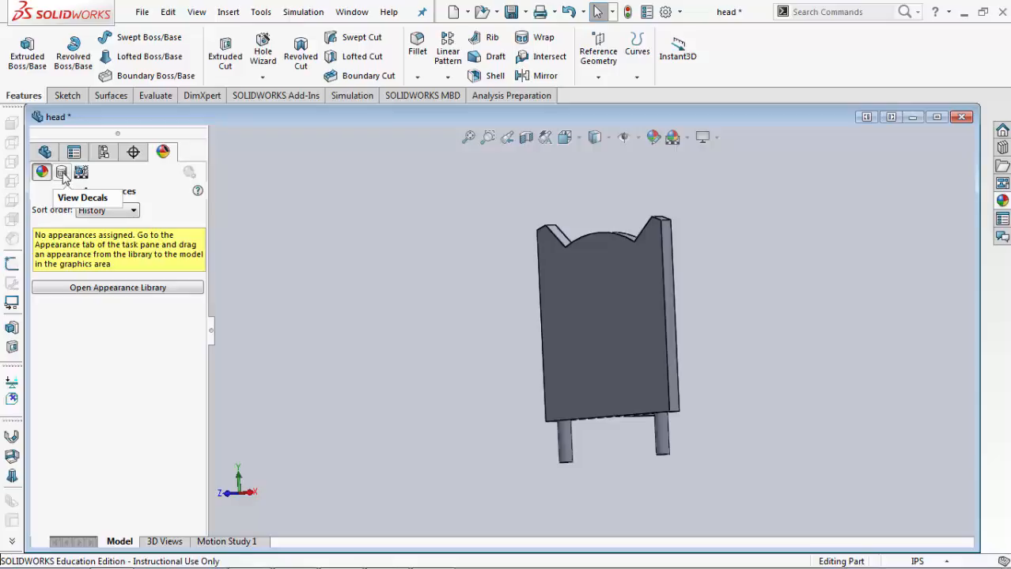
{"action": "left_click", "coordinate": [62, 173]}
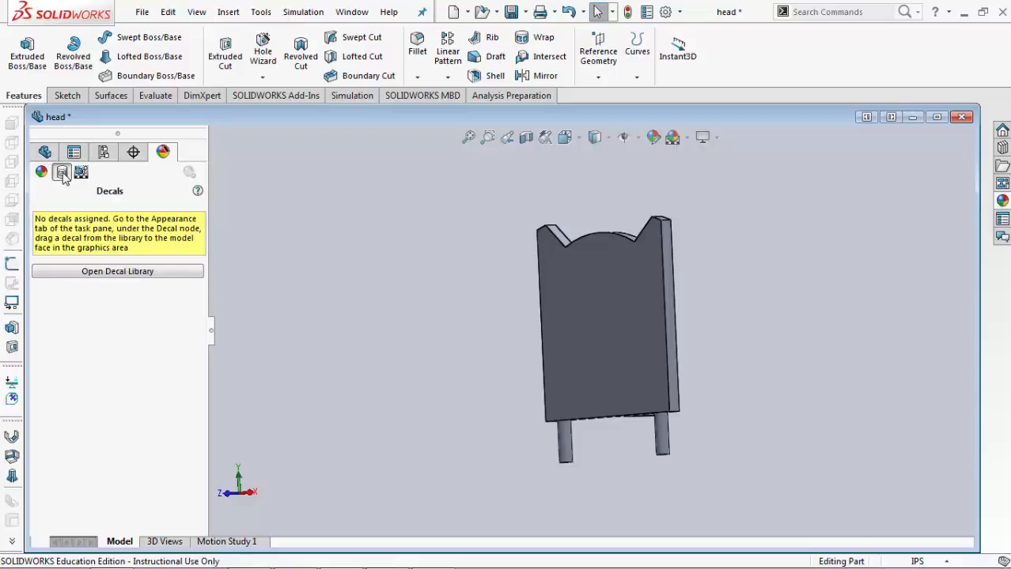
{"action": "left_click", "coordinate": [118, 271]}
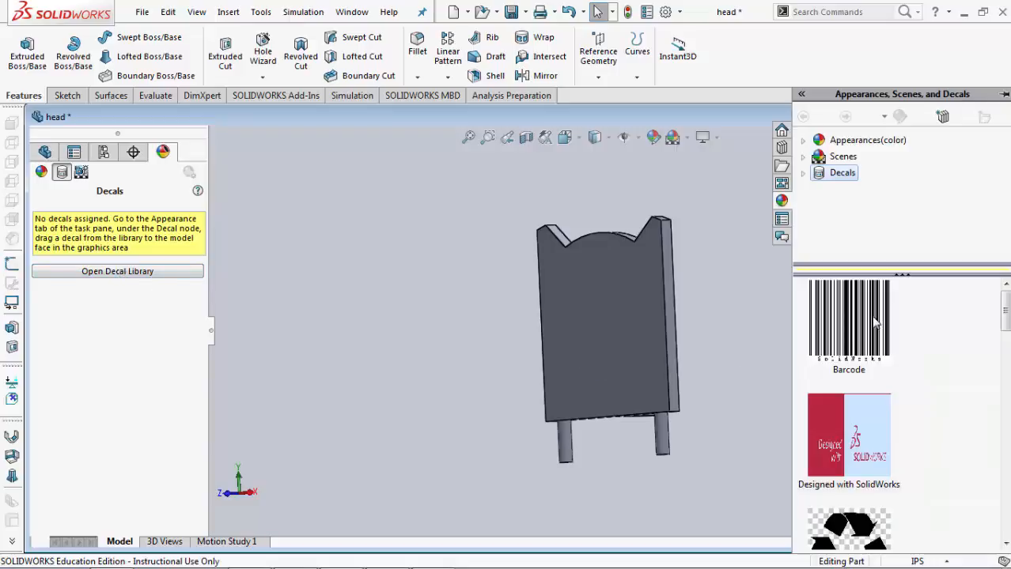
{"action": "scroll", "coordinate": [870, 486], "scroll_direction": "down", "scroll_amount": 5}
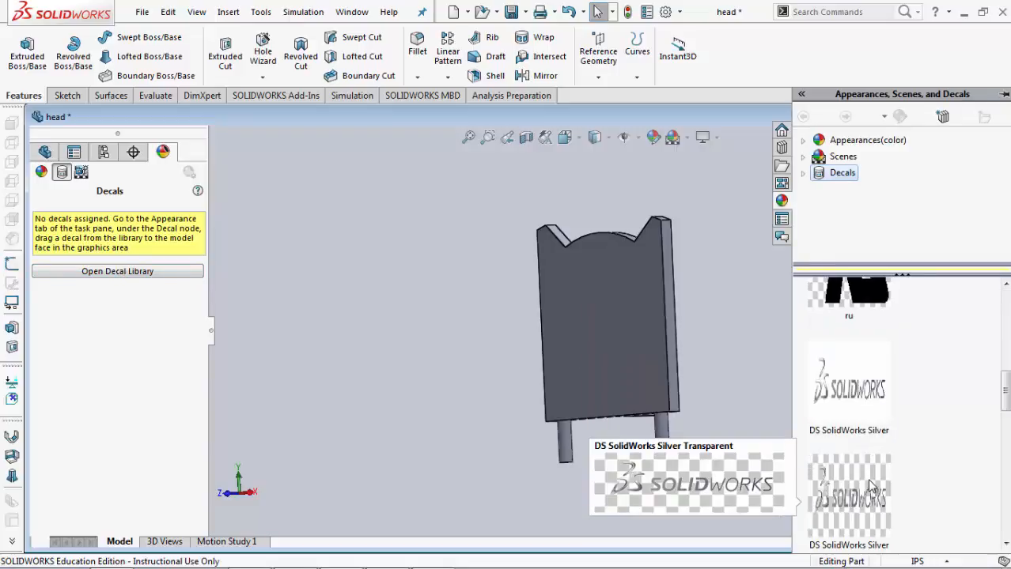
{"action": "scroll", "coordinate": [869, 485], "scroll_direction": "up", "scroll_amount": 5}
{"action": "scroll", "coordinate": [851, 423], "scroll_direction": "down", "scroll_amount": 5}
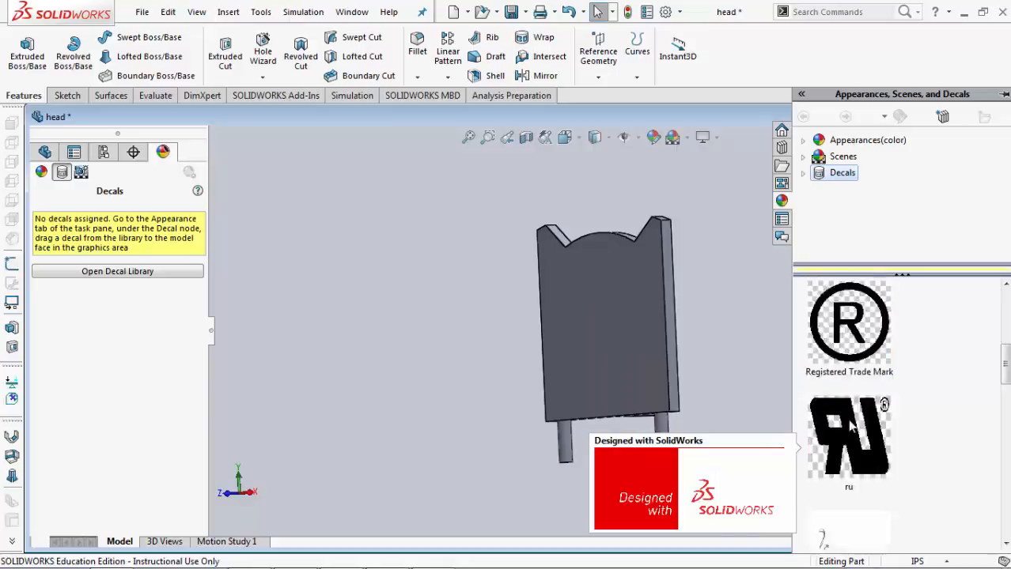
{"action": "scroll", "coordinate": [852, 427], "scroll_direction": "up", "scroll_amount": 5}
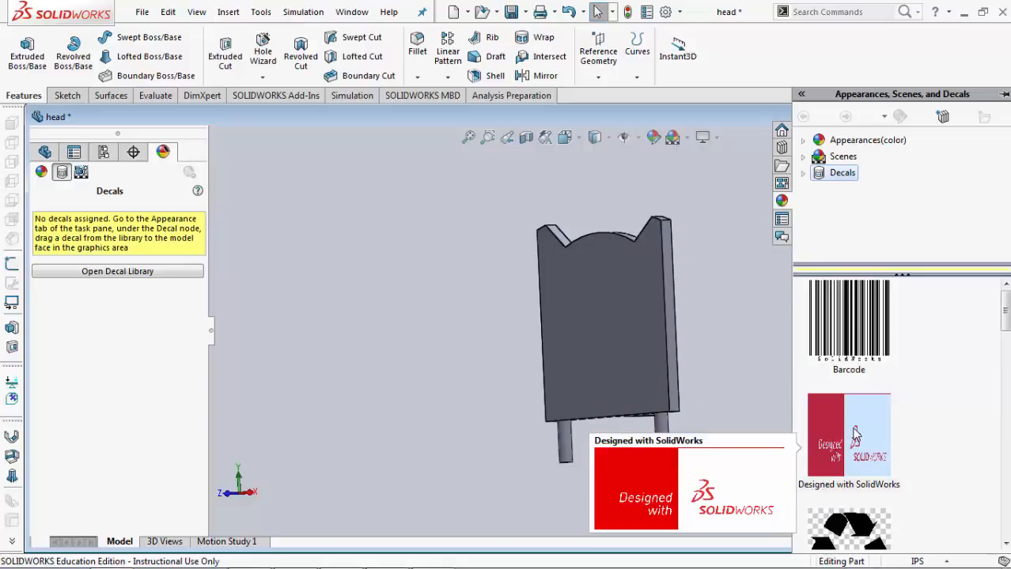
{"action": "left_click_drag", "start_coordinate": [855, 435], "coordinate": [609, 333]}
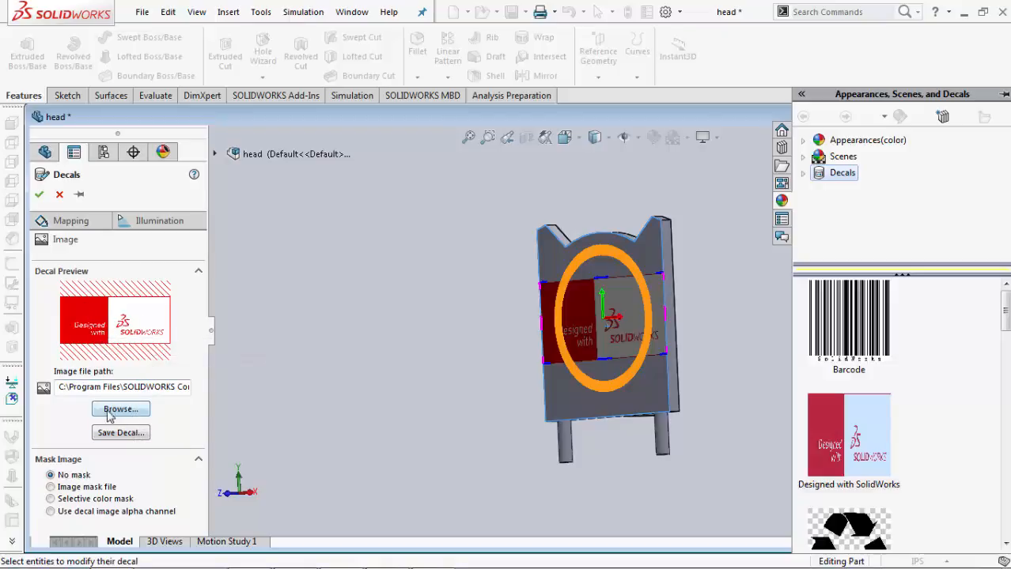
Step: Replace the decal image with the tiger face picture from Documents > Courses > 1345 - PARAMETRIC > ASSIGNMENTS > Mechanical Tiger - SolidWorks
{"action": "left_click", "coordinate": [119, 410]}
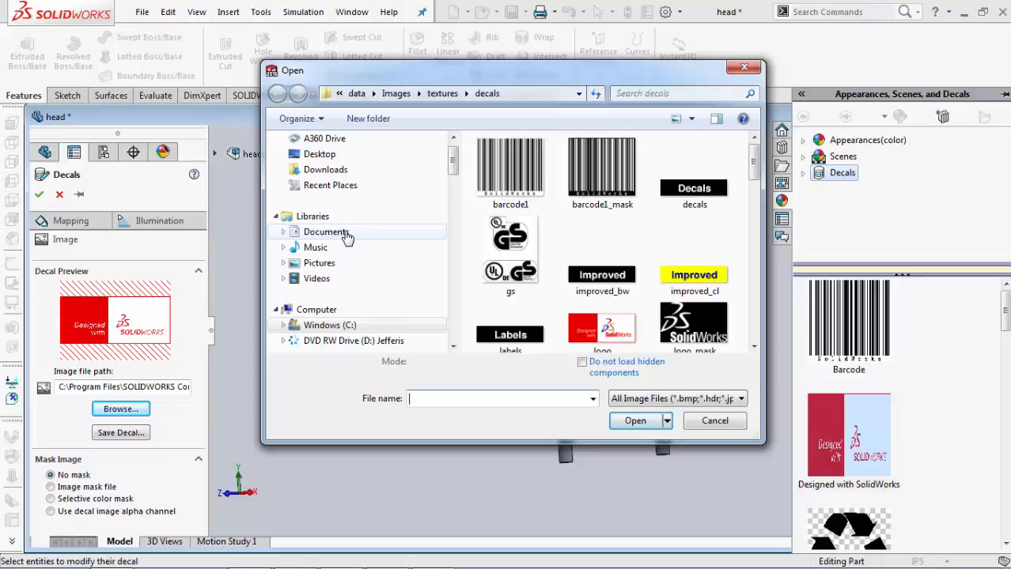
{"action": "left_click", "coordinate": [347, 234]}
{"action": "double_click", "coordinate": [526, 325]}
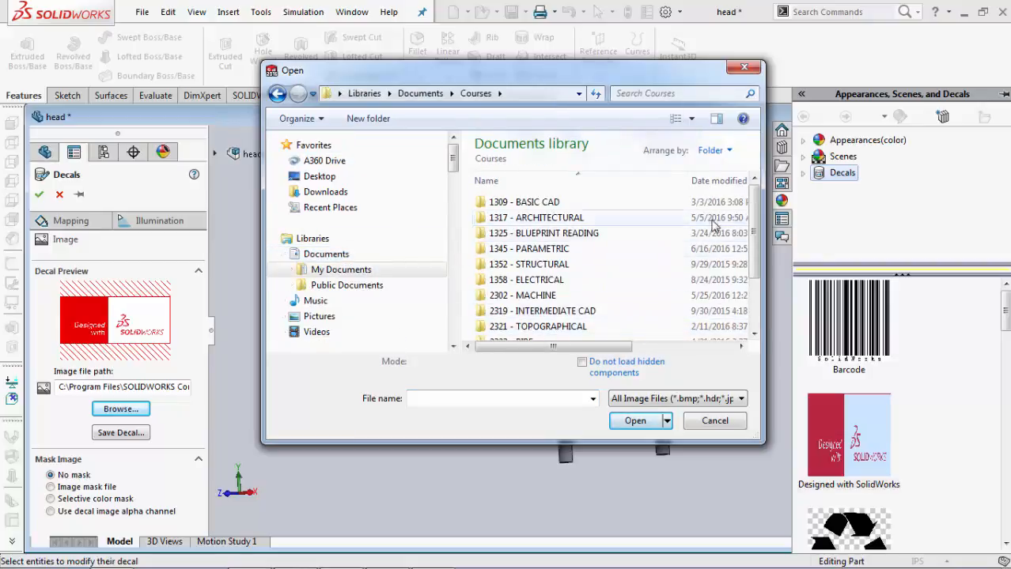
{"action": "double_click", "coordinate": [553, 249]}
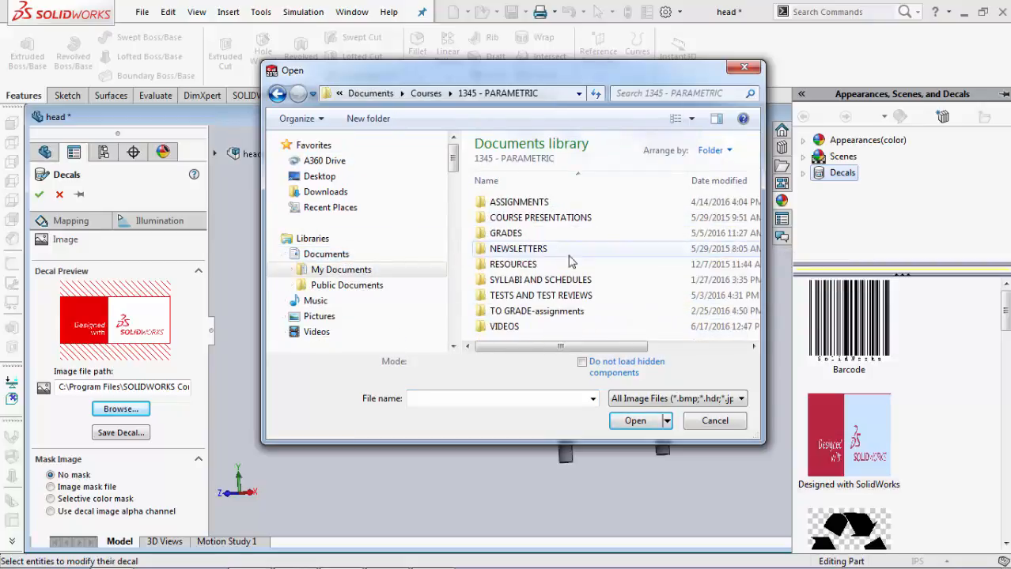
{"action": "double_click", "coordinate": [522, 204]}
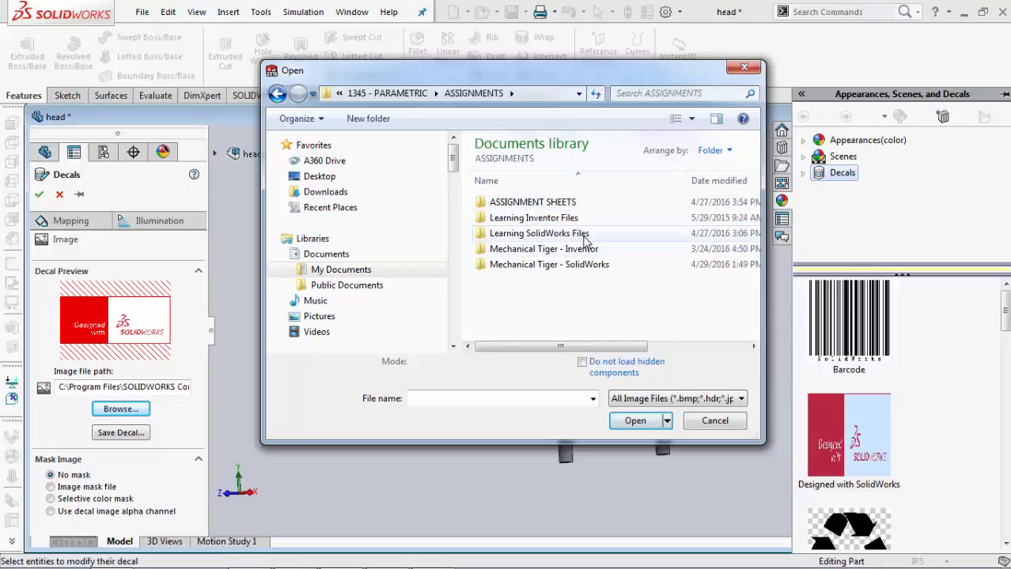
{"action": "double_click", "coordinate": [592, 264]}
{"action": "double_click", "coordinate": [523, 212]}
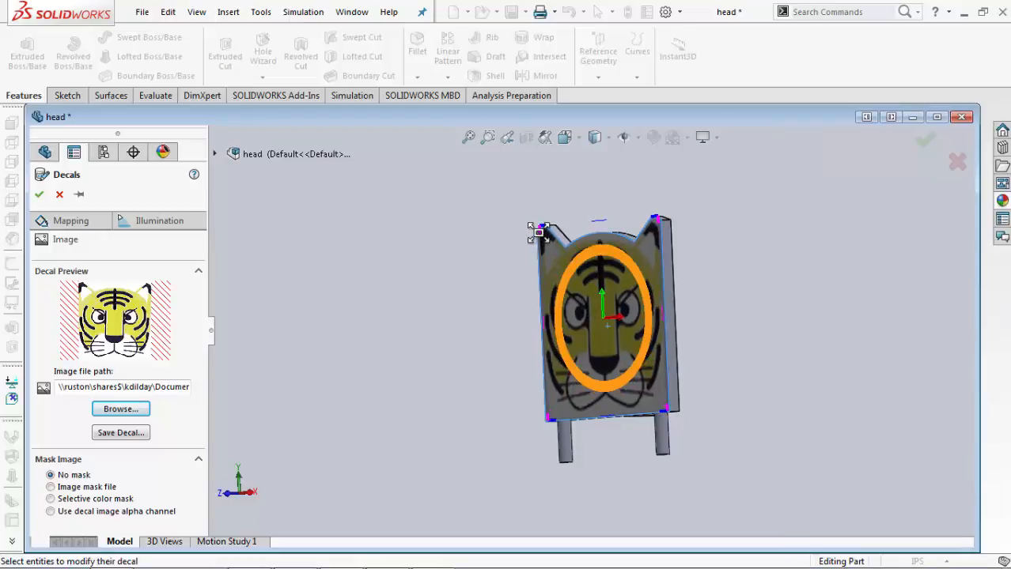
Step: Stretch the tiger decal slightly at its lower corner to fit the plate's front face, and accept the decal
{"action": "middle_click_drag", "start_coordinate": [690, 335], "coordinate": [749, 328]}
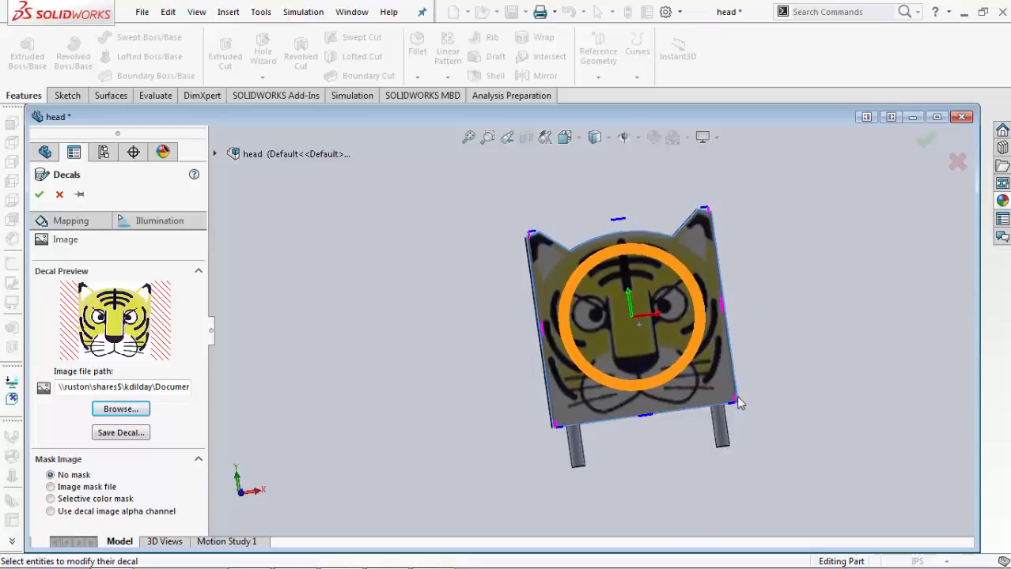
{"action": "left_click_drag", "start_coordinate": [734, 402], "coordinate": [736, 404]}
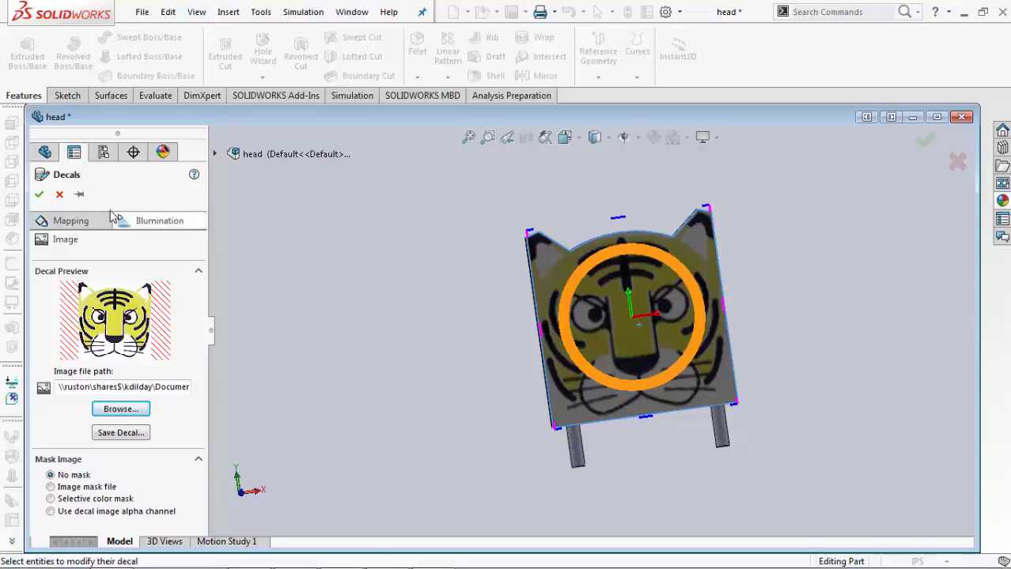
{"action": "left_click", "coordinate": [39, 194]}
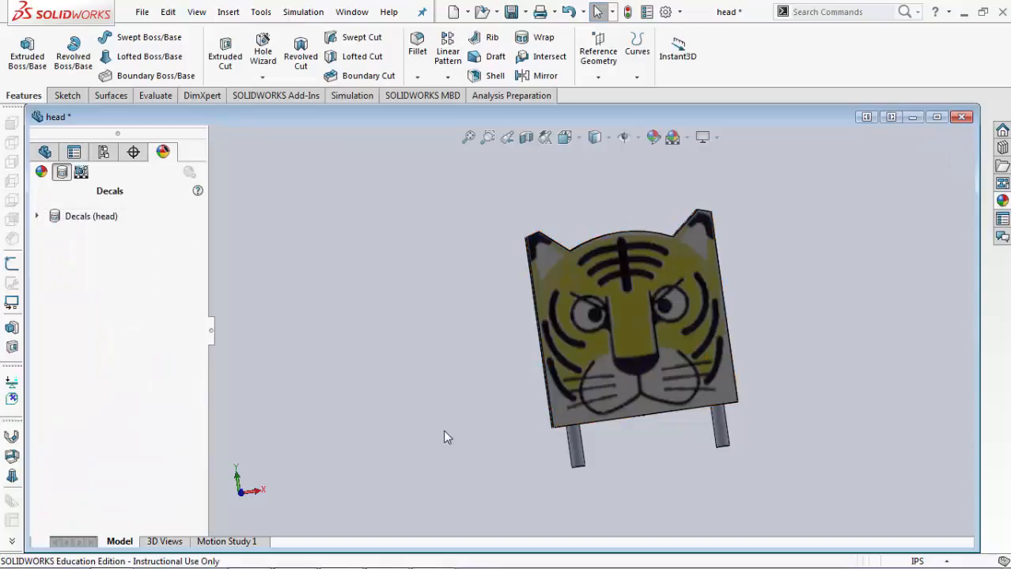
Step: Save the part as Tiger-Head in the DFTG 1345 PARAMETRIC DRAFTING > MECHANICAL TIGER folder on the Lexar (E:) drive
{"action": "middle_click_drag", "start_coordinate": [799, 401], "coordinate": [790, 428]}
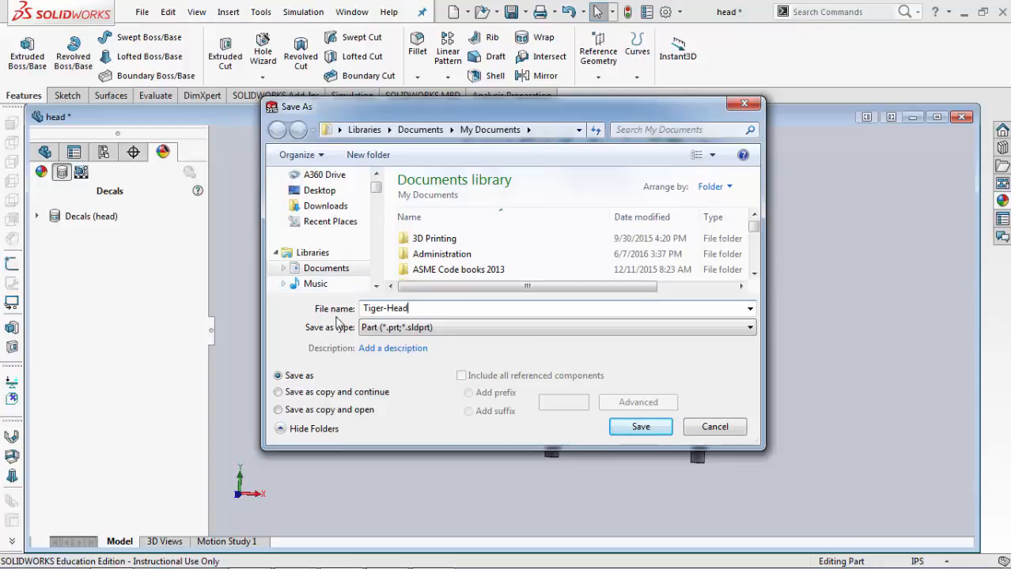
{"action": "left_click", "coordinate": [645, 431]}
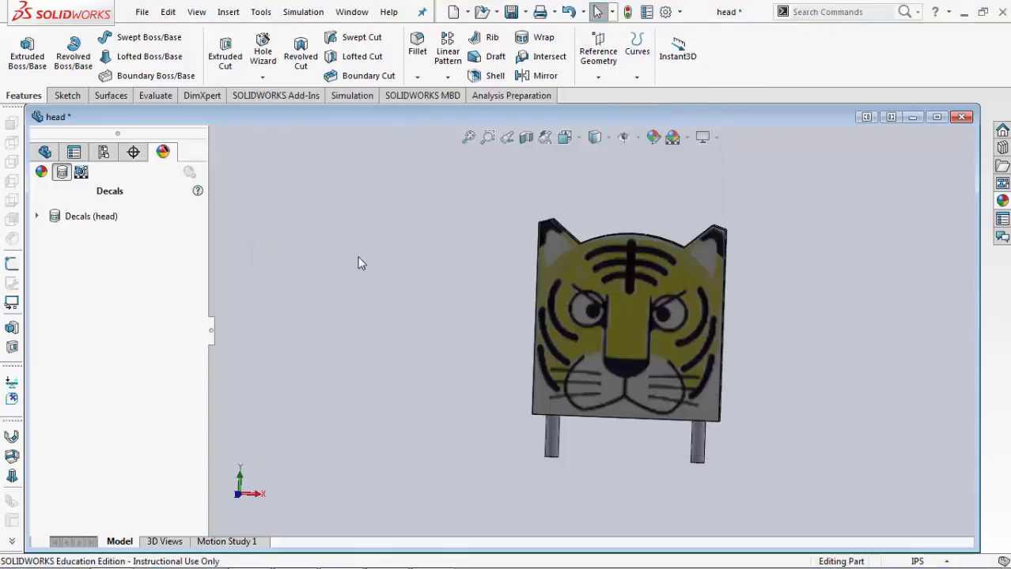
{"action": "left_click", "coordinate": [141, 11]}
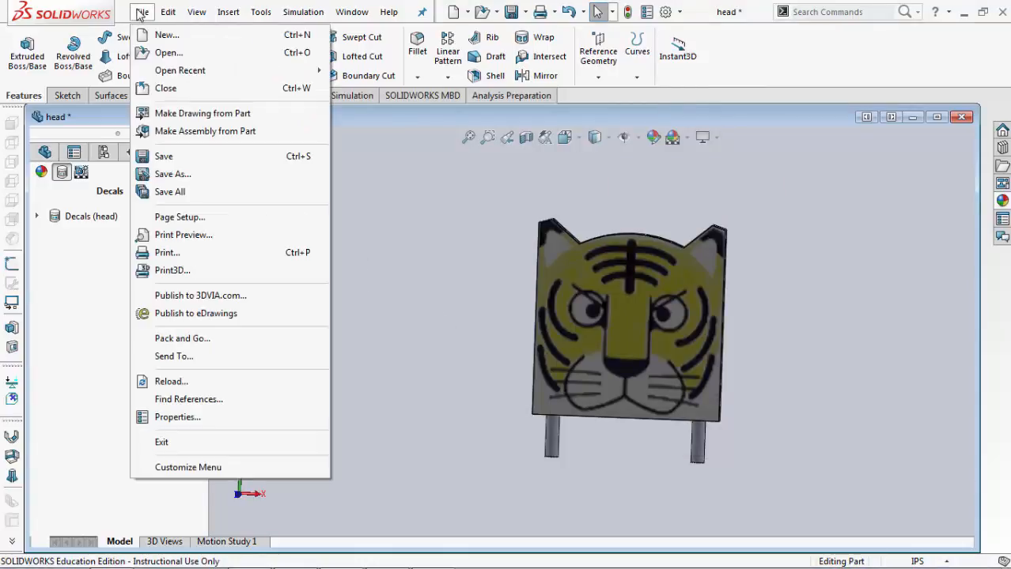
{"action": "left_click", "coordinate": [179, 176]}
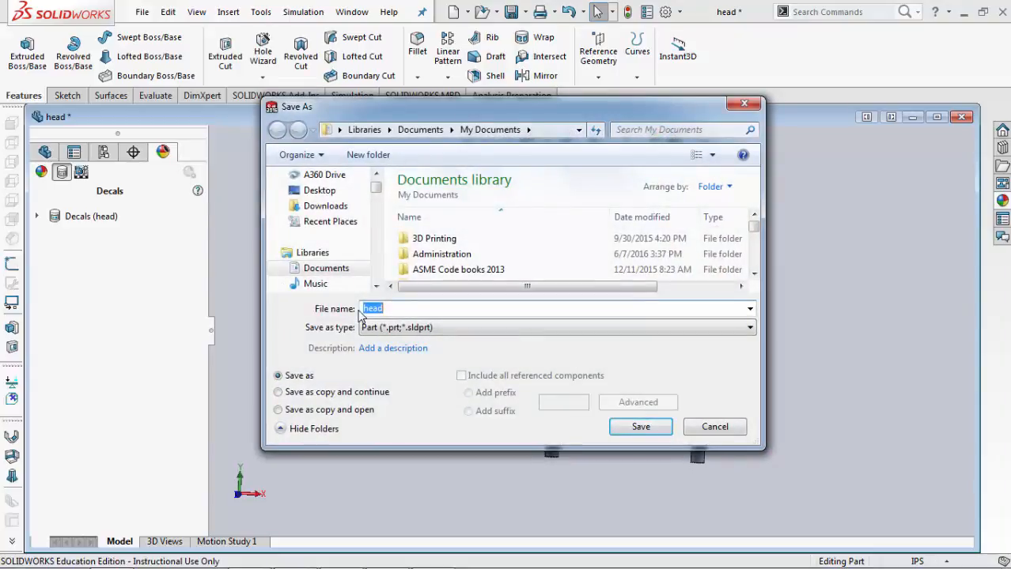
{"action": "type", "text": "Tiger-H"}
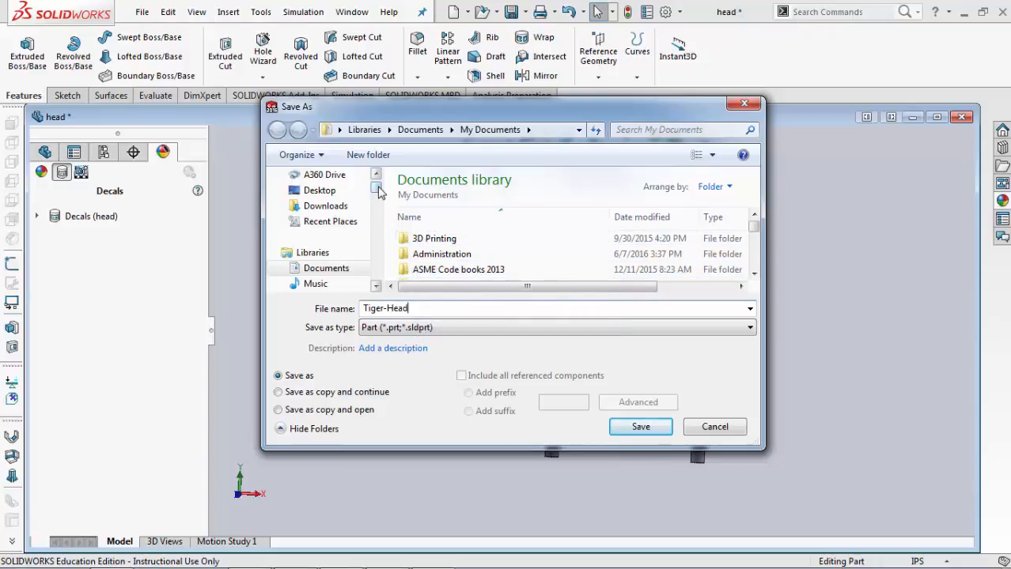
{"action": "left_click_drag", "start_coordinate": [378, 194], "coordinate": [378, 205]}
{"action": "left_click", "coordinate": [332, 190]}
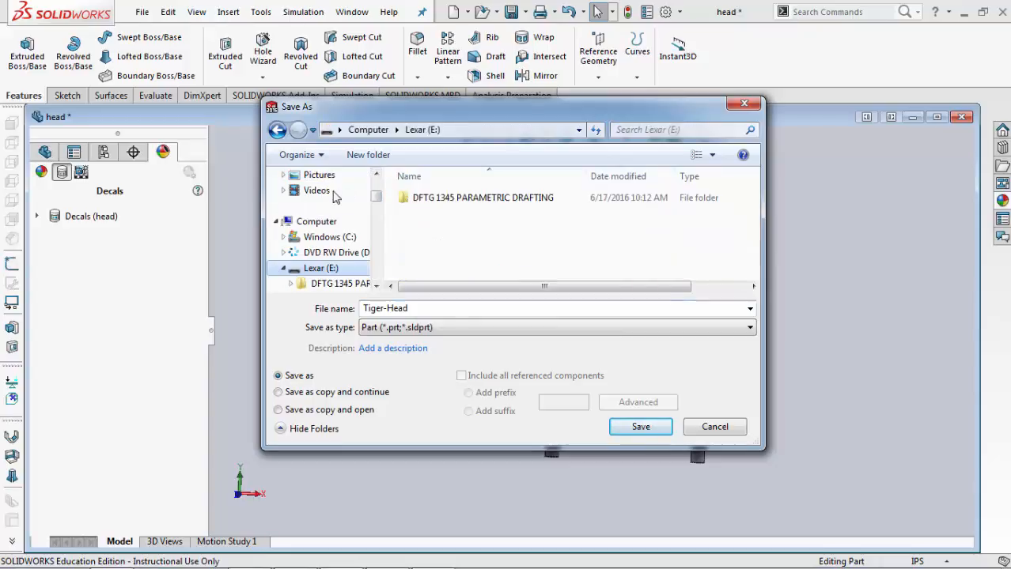
{"action": "double_click", "coordinate": [439, 192]}
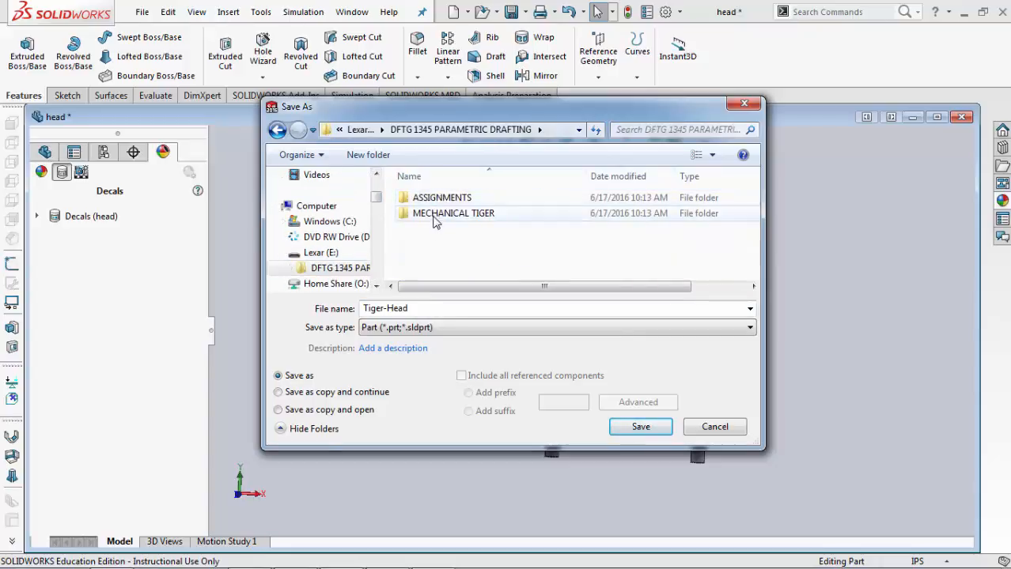
{"action": "double_click", "coordinate": [435, 215]}
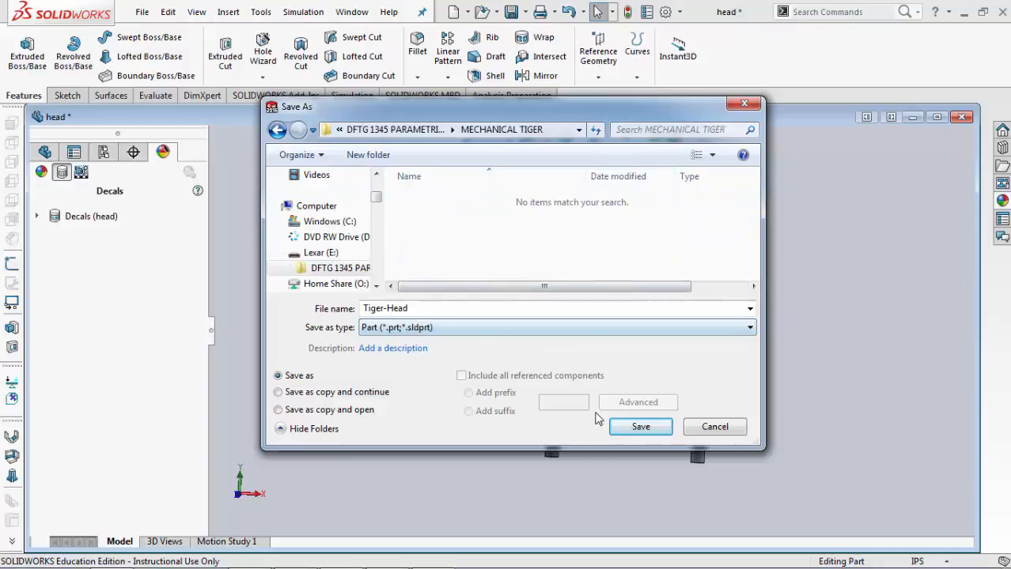
{"action": "left_click", "coordinate": [638, 426]}
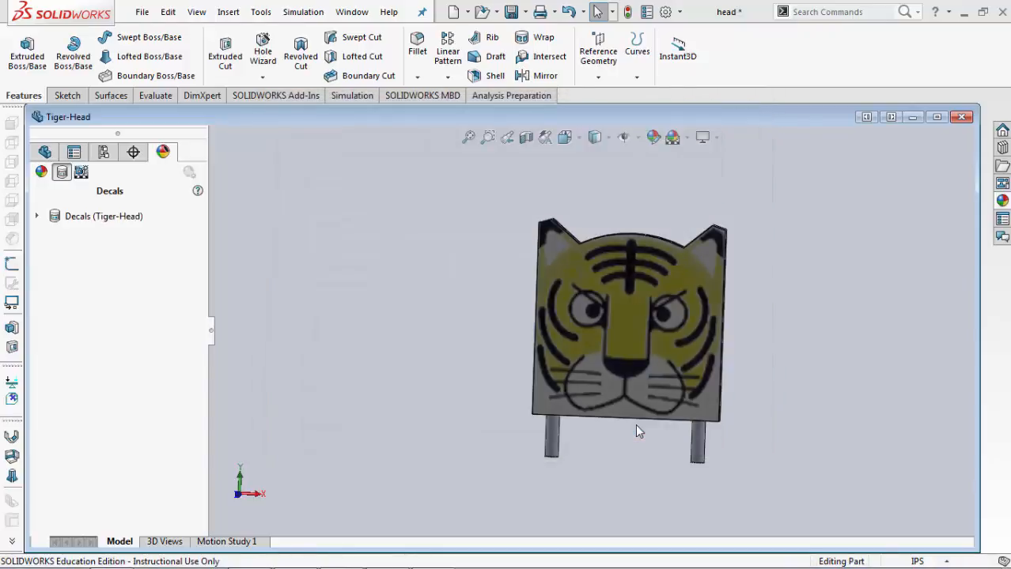